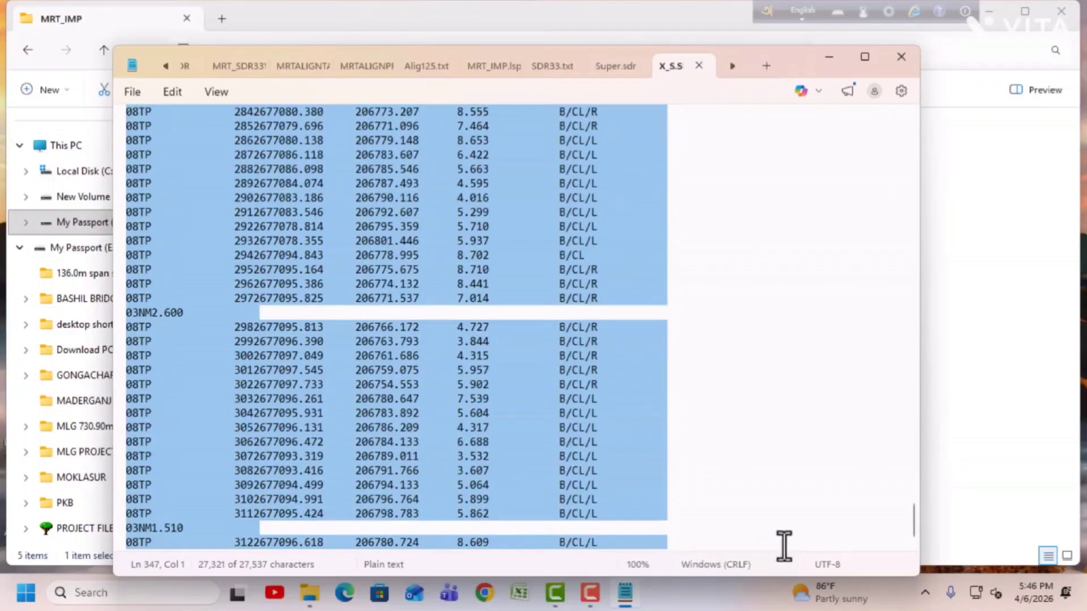
- Copy the selected survey point records from the X_S.S text file and close the text editor
{"action": "right_click", "coordinate": [386, 183]}
{"action": "left_click", "coordinate": [465, 207]}
{"action": "left_click", "coordinate": [905, 58]}
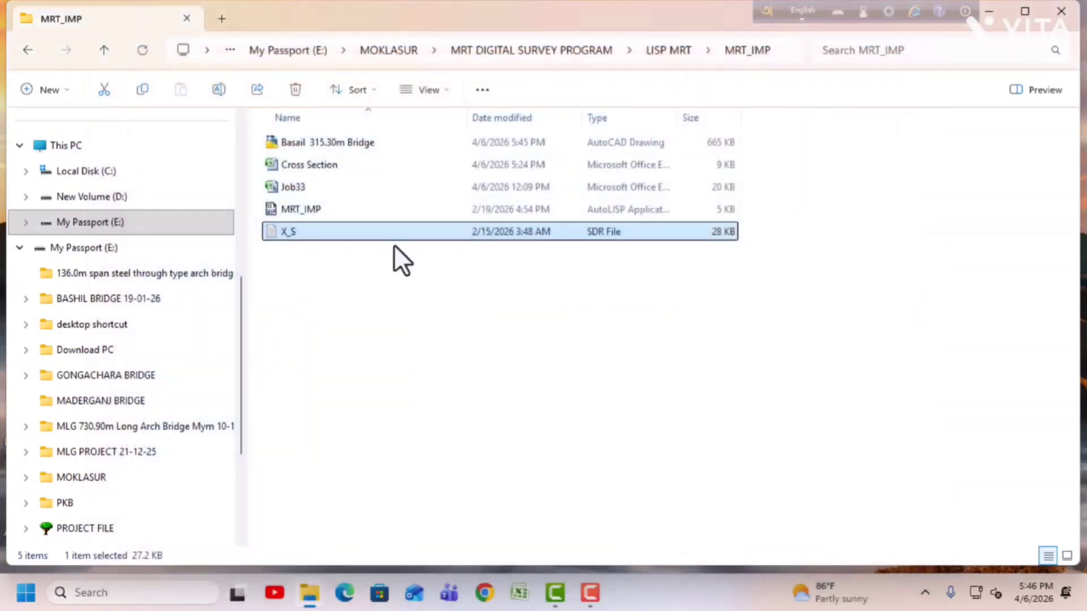
- Open the Cross Section workbook in Excel and paste the copied survey records into Sheet1 starting at cell A1
{"action": "double_click", "coordinate": [308, 162]}
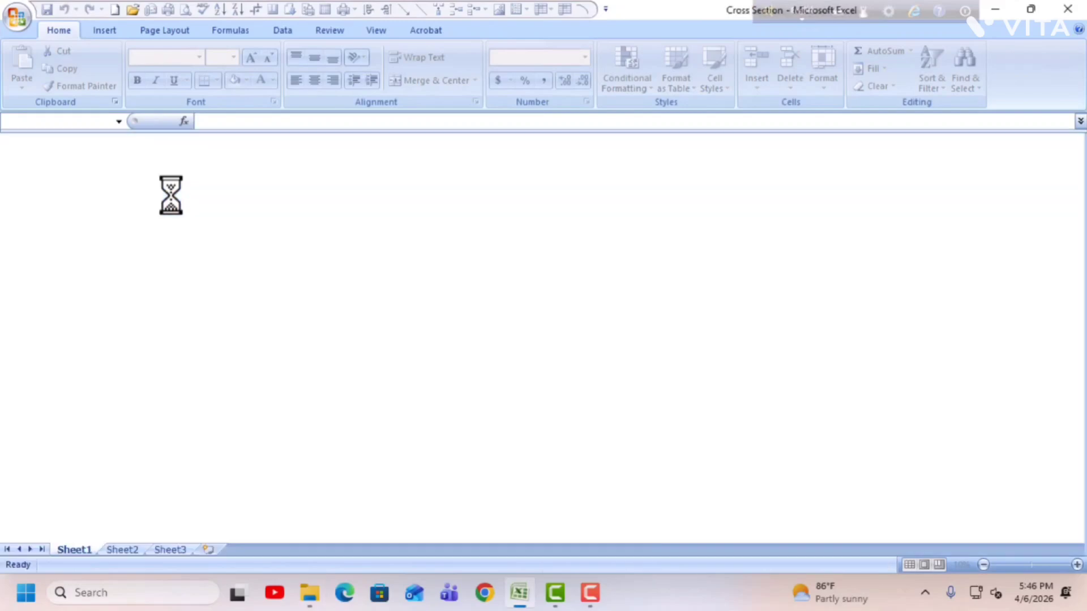
{"action": "right_click", "coordinate": [46, 158]}
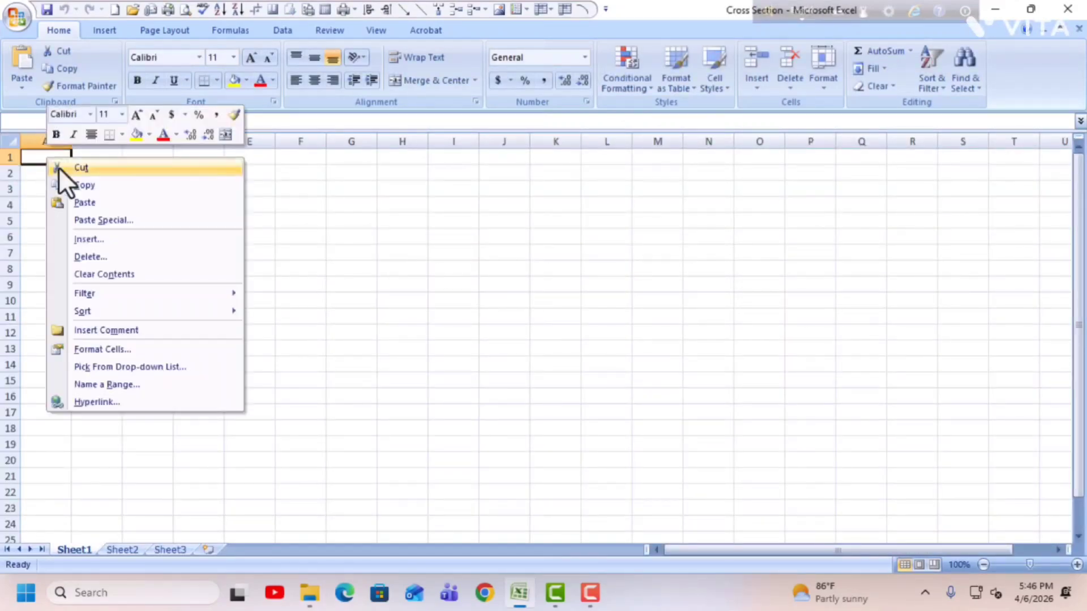
{"action": "left_click", "coordinate": [80, 202]}
{"action": "left_click", "coordinate": [481, 231]}
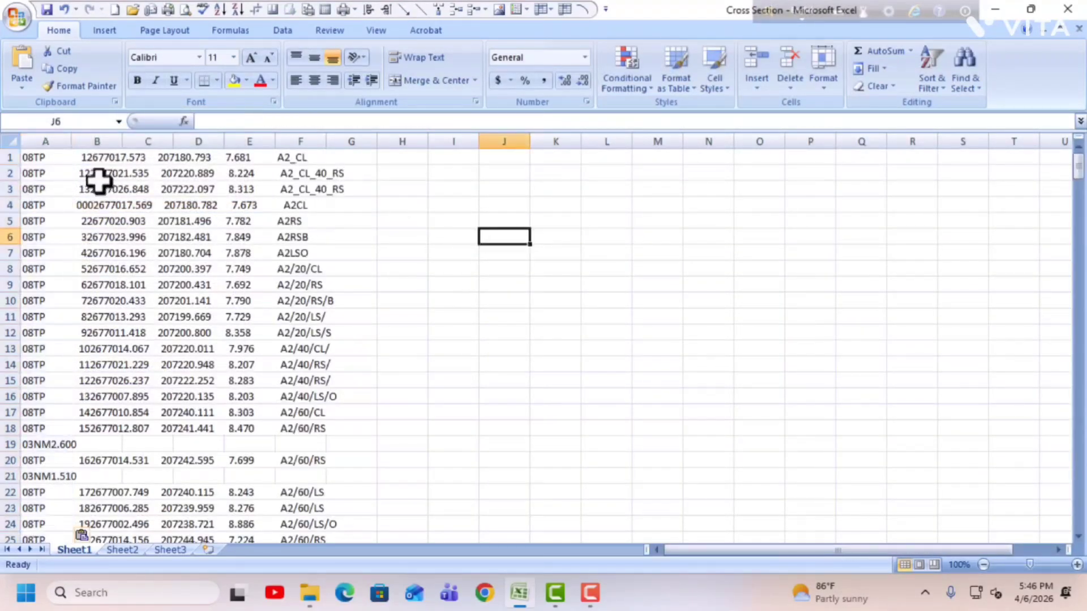
- Delete the 03NM2.600 row at row 19 and the 03NM1.510 row that follows the next point record
{"action": "right_click", "coordinate": [6, 446]}
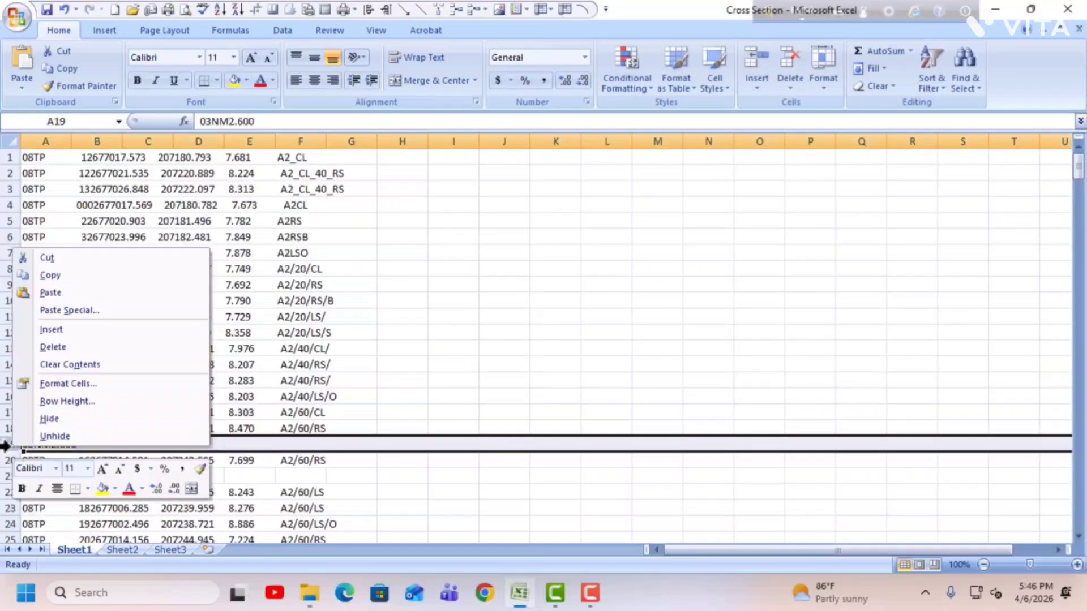
{"action": "left_click", "coordinate": [54, 348]}
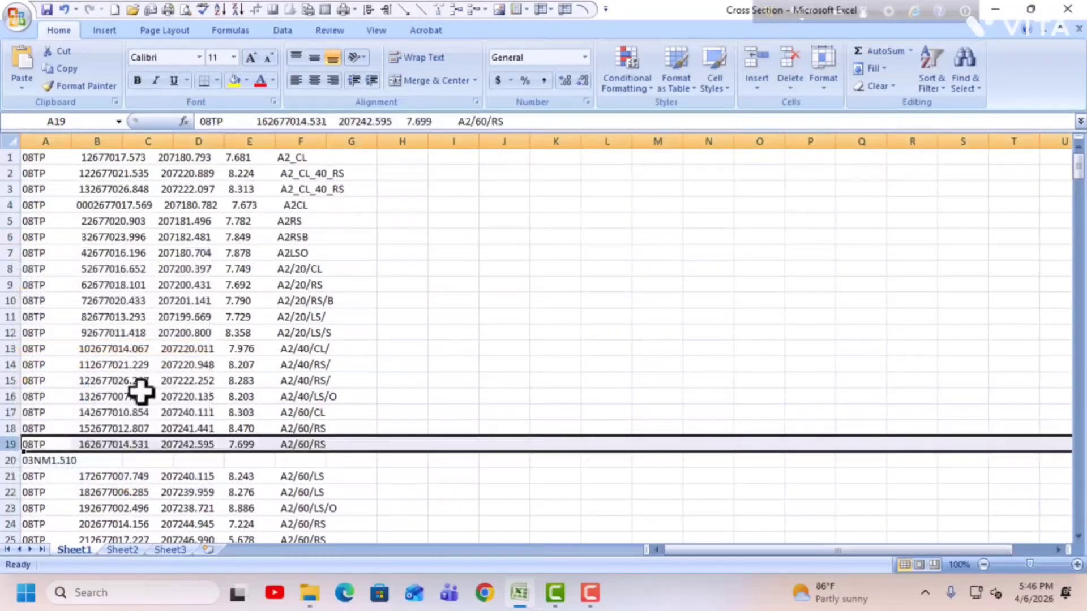
{"action": "scroll", "coordinate": [49, 382], "scroll_direction": "down", "scroll_amount": 2}
{"action": "right_click", "coordinate": [5, 365]}
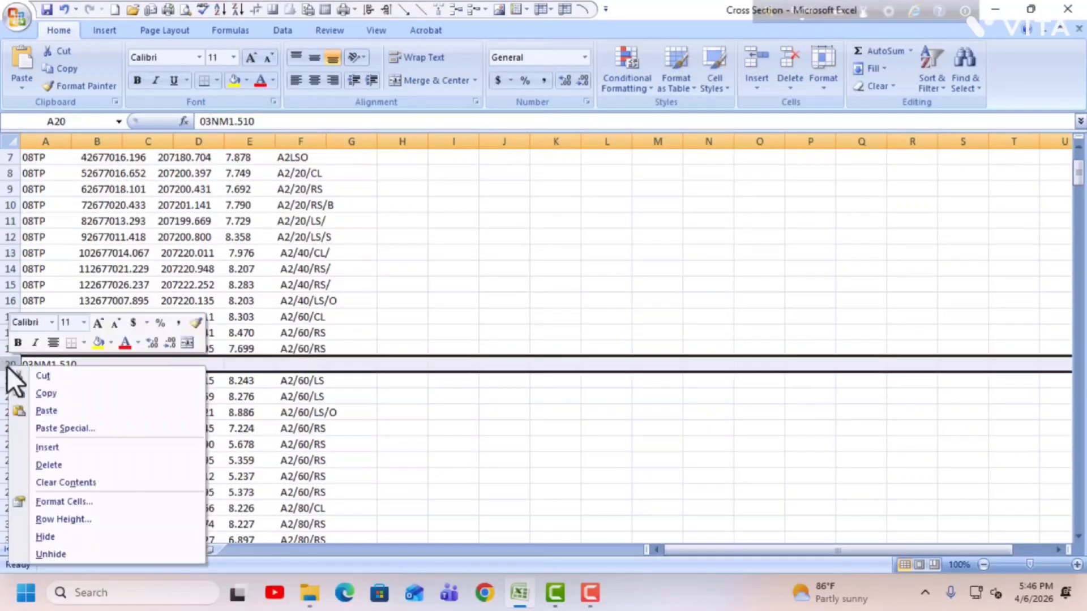
{"action": "left_click", "coordinate": [51, 466]}
- Delete the remaining 03NM rows, including 03NM3.600 in row 51, 03NM2.600 in row 297 and 03NM1.510 in row 311
{"action": "scroll", "coordinate": [71, 362], "scroll_direction": "down", "scroll_amount": 13}
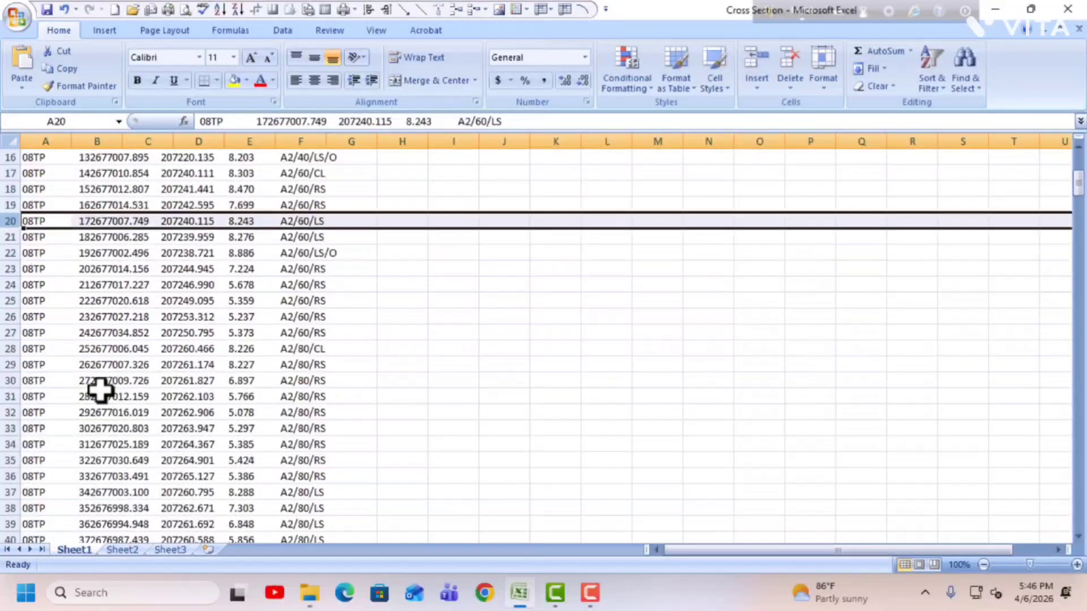
{"action": "left_click", "coordinate": [8, 236]}
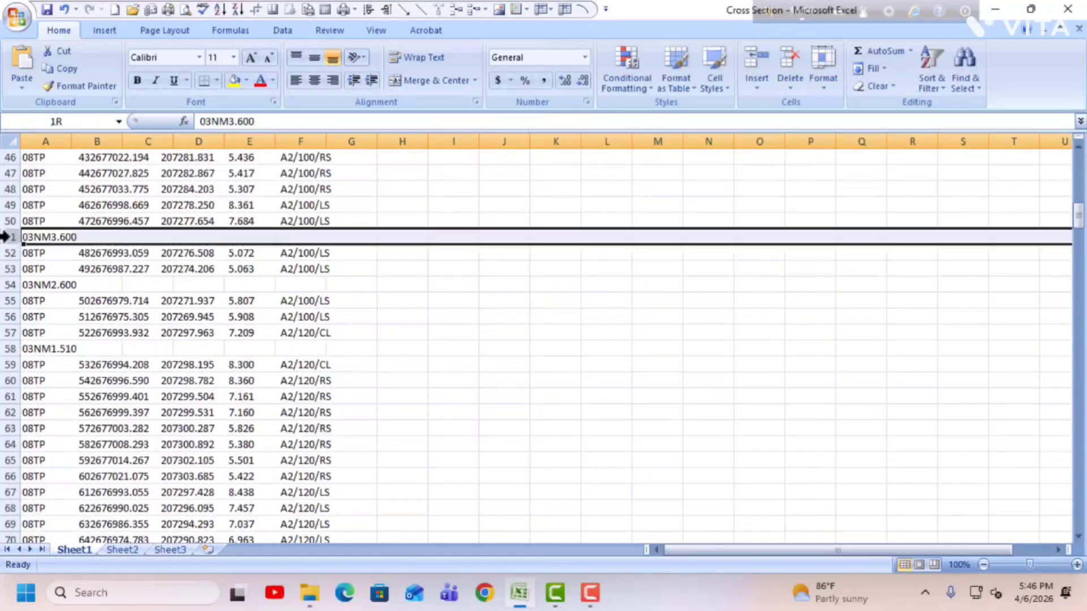
{"action": "right_click", "coordinate": [8, 237]}
{"action": "left_click", "coordinate": [50, 336]}
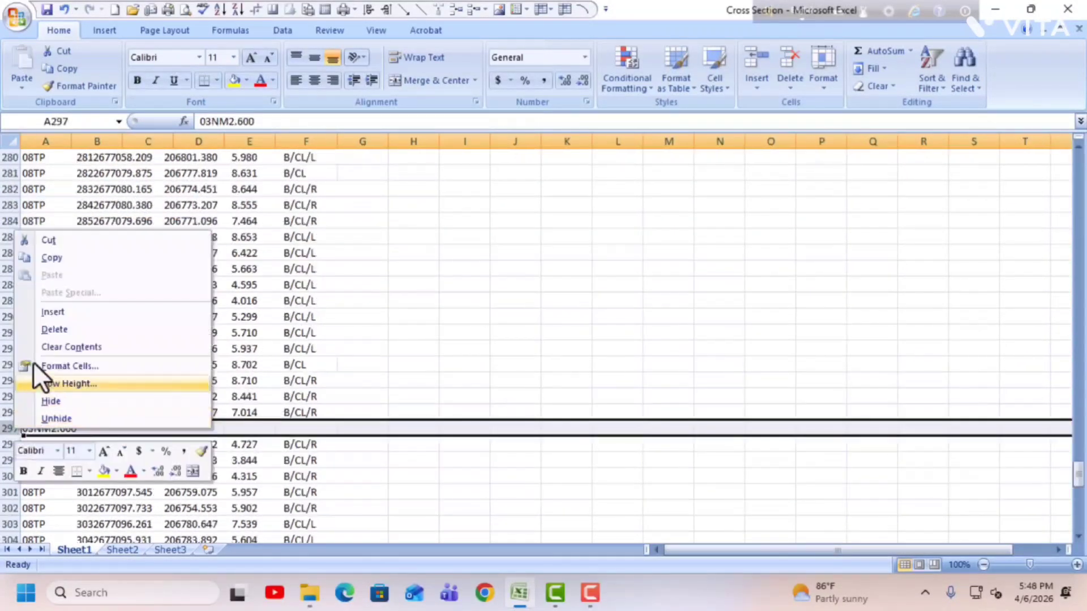
{"action": "left_click", "coordinate": [52, 330]}
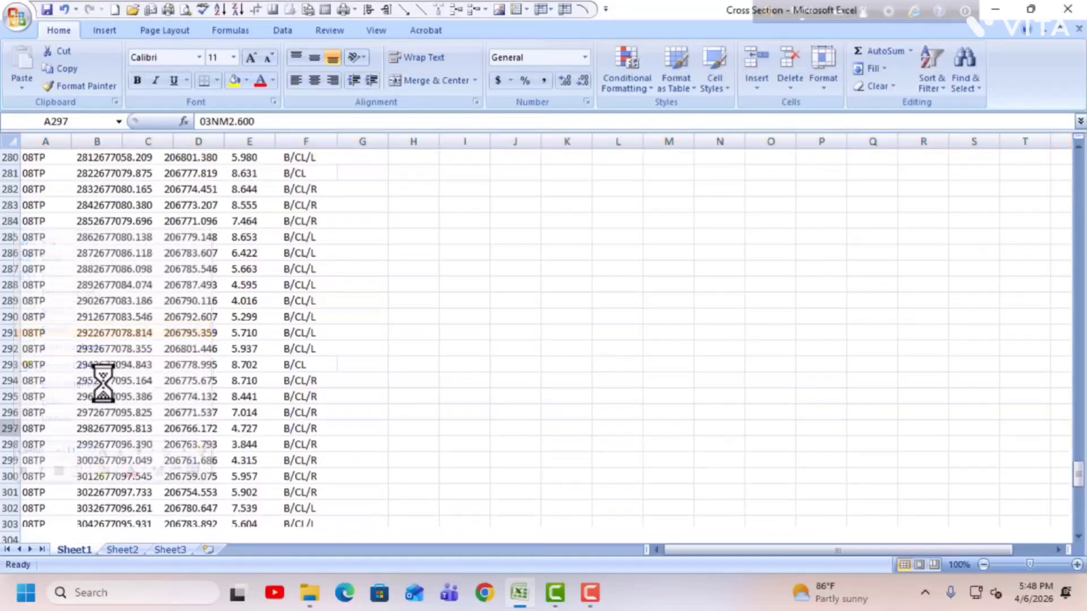
{"action": "scroll", "coordinate": [31, 378], "scroll_direction": "down", "scroll_amount": 6}
{"action": "left_click", "coordinate": [9, 364]}
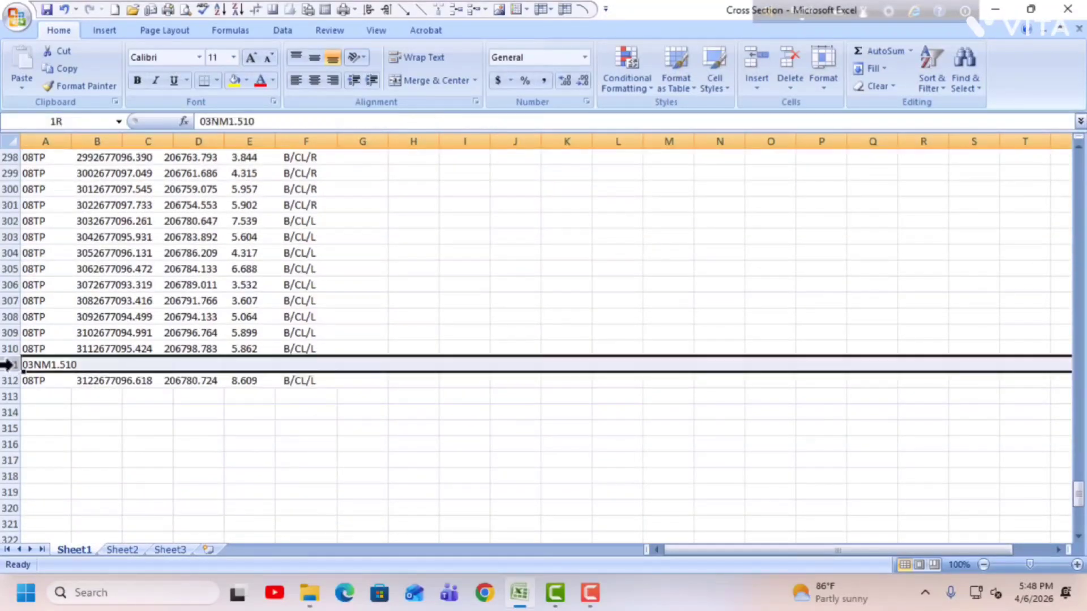
{"action": "right_click", "coordinate": [12, 366]}
{"action": "left_click", "coordinate": [50, 466]}
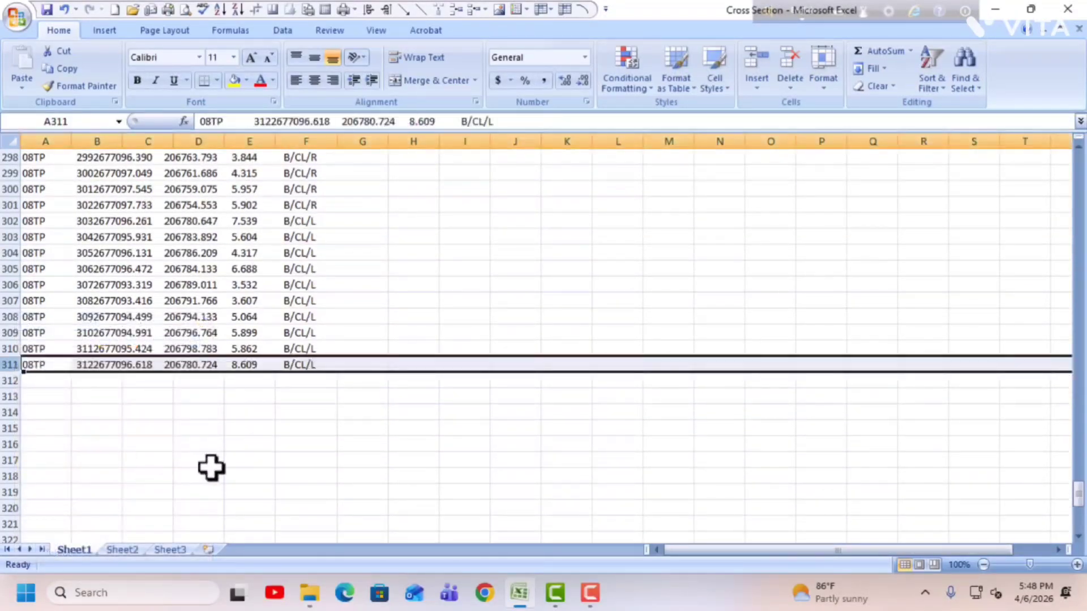
- Split column A with fixed-width Text to Columns, adding a break at position 20 to separate point numbers from the first coordinate
{"action": "scroll", "coordinate": [215, 450], "scroll_direction": "up", "scroll_amount": 18}
{"action": "scroll", "coordinate": [227, 442], "scroll_direction": "up", "scroll_amount": 20}
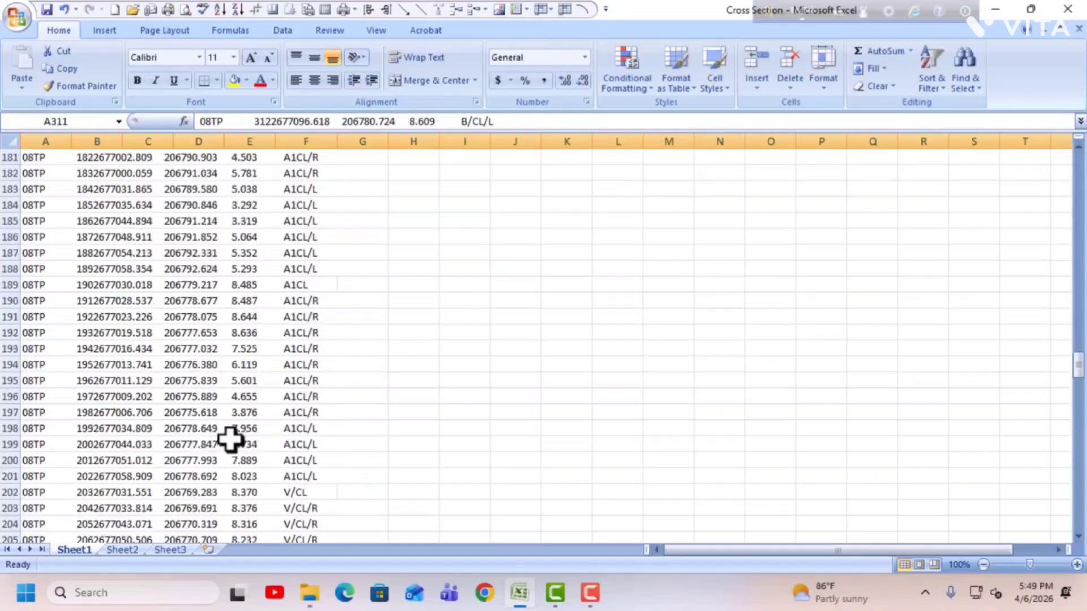
{"action": "scroll", "coordinate": [282, 396], "scroll_direction": "up", "scroll_amount": 20}
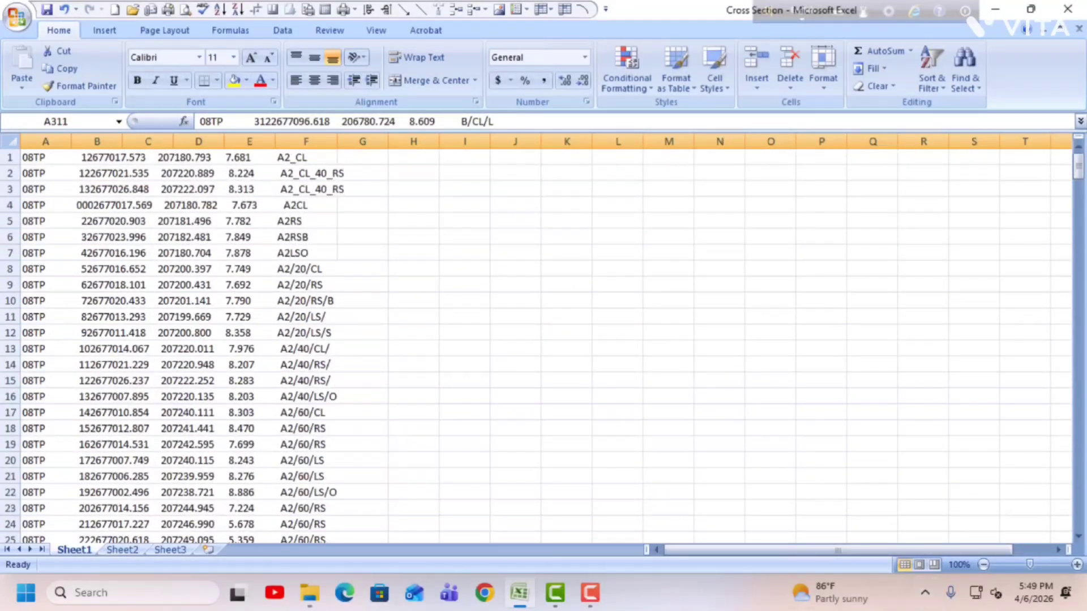
{"action": "left_click", "coordinate": [44, 137]}
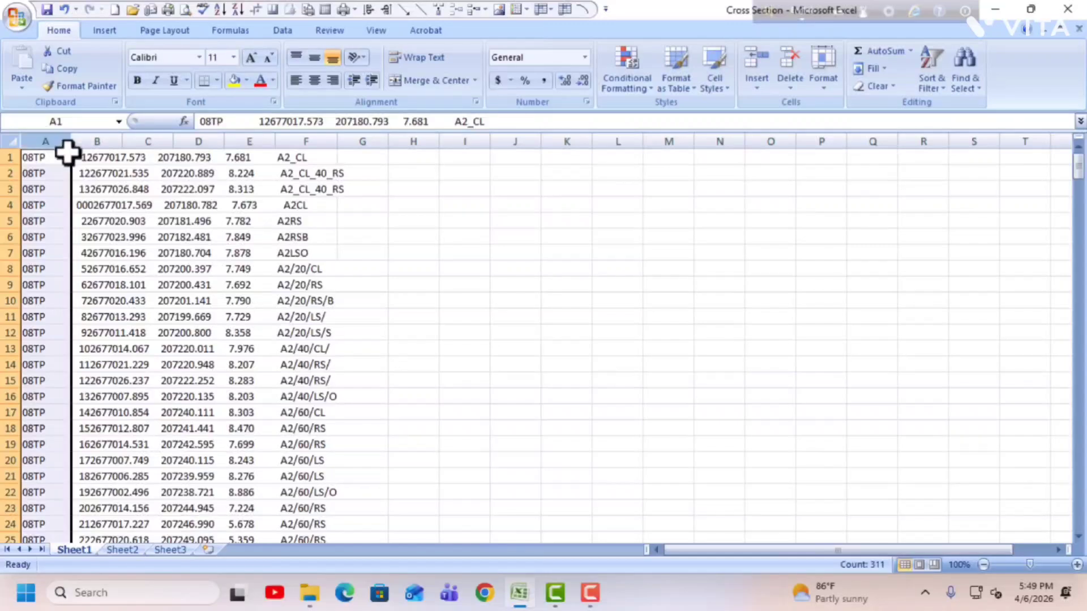
{"action": "left_click", "coordinate": [281, 29]}
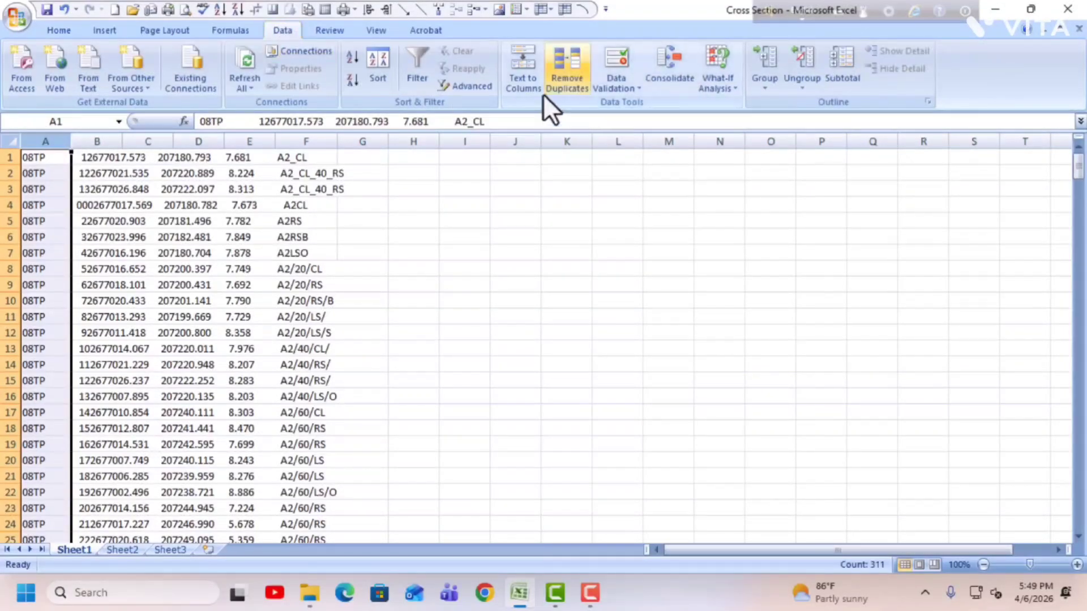
{"action": "left_click", "coordinate": [528, 81]}
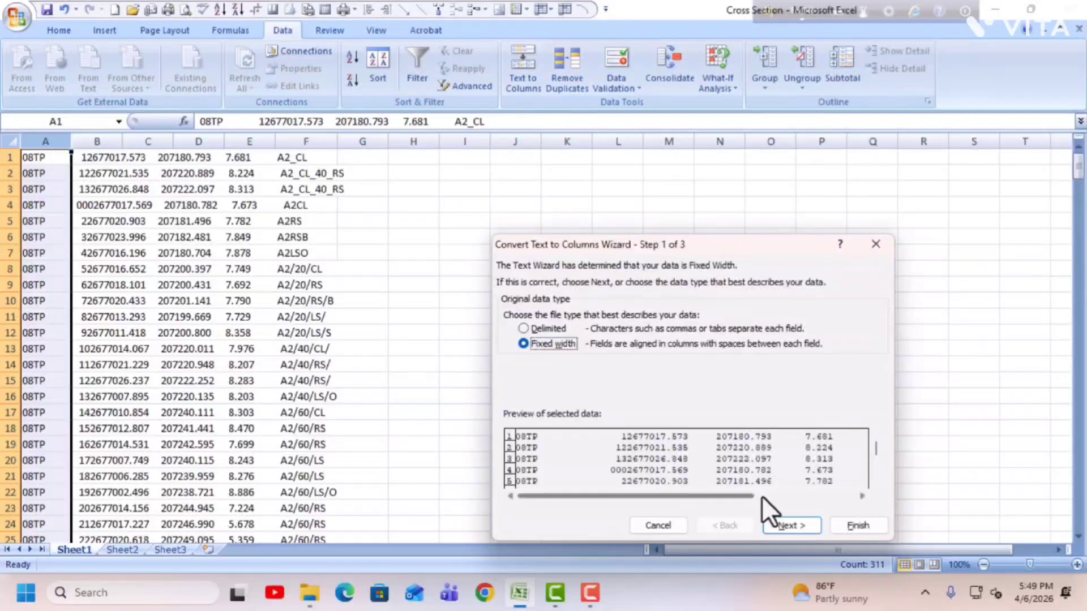
{"action": "left_click", "coordinate": [799, 525]}
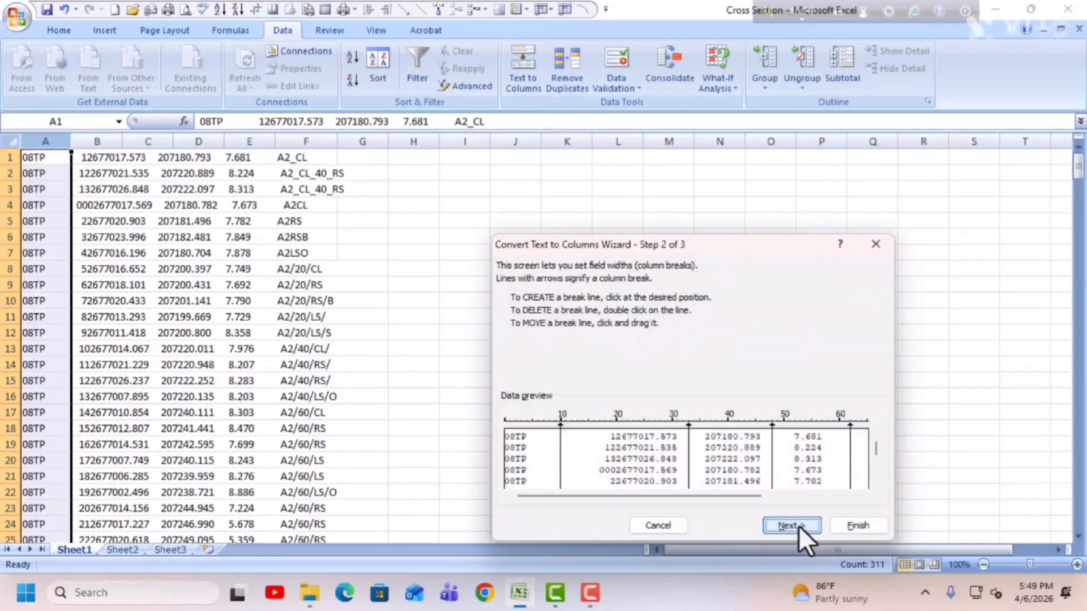
{"action": "left_click", "coordinate": [616, 437]}
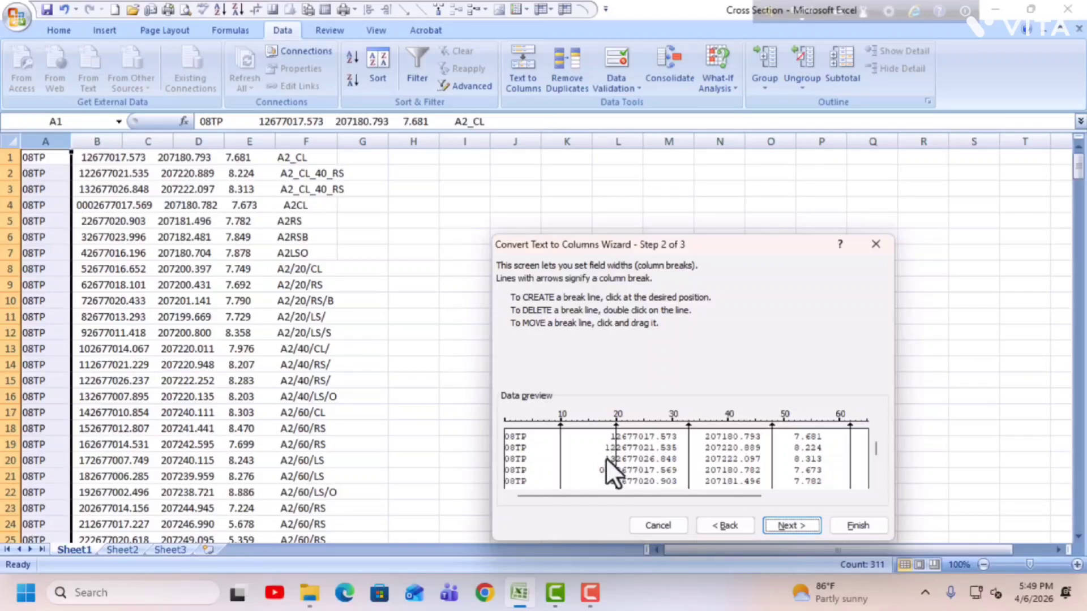
{"action": "left_click", "coordinate": [793, 525]}
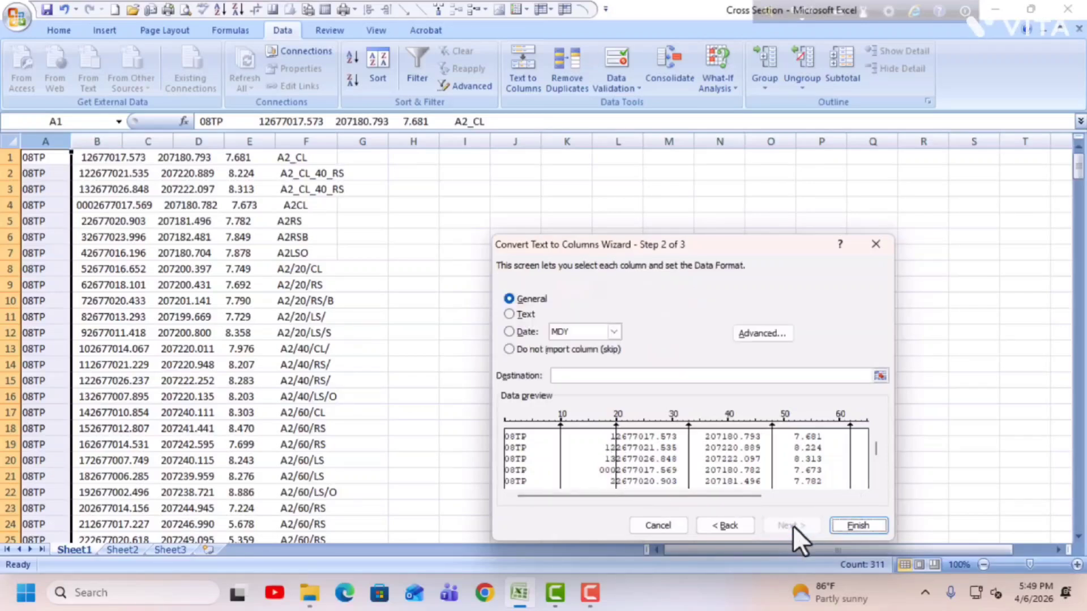
{"action": "left_click", "coordinate": [857, 525]}
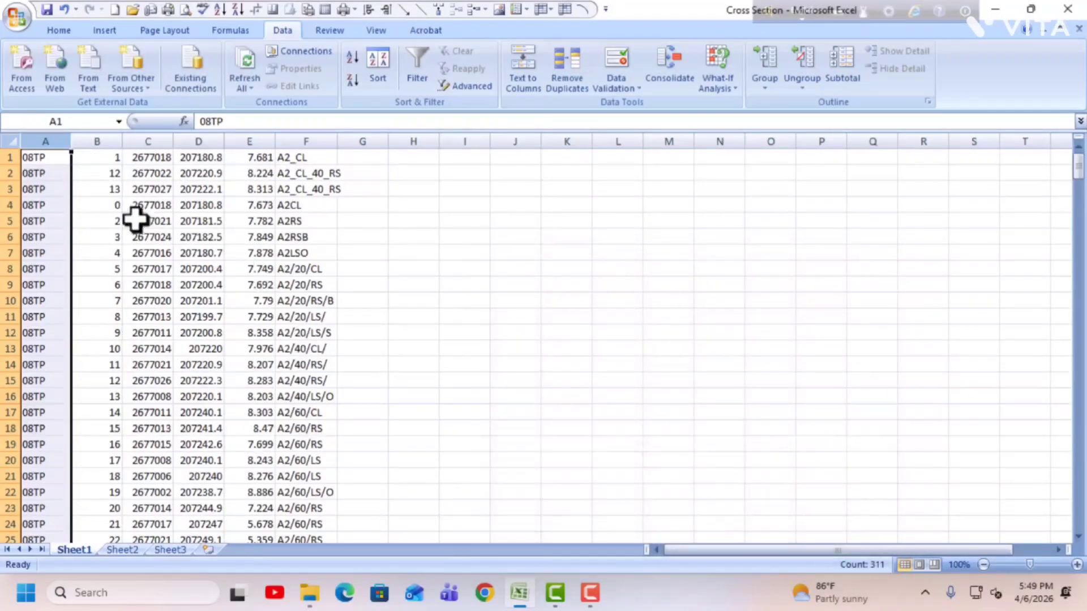
- Renumber the points in column B as a series starting 1, 2 and fill it down all data rows
{"action": "left_click", "coordinate": [112, 161]}
{"action": "left_click", "coordinate": [109, 175]}
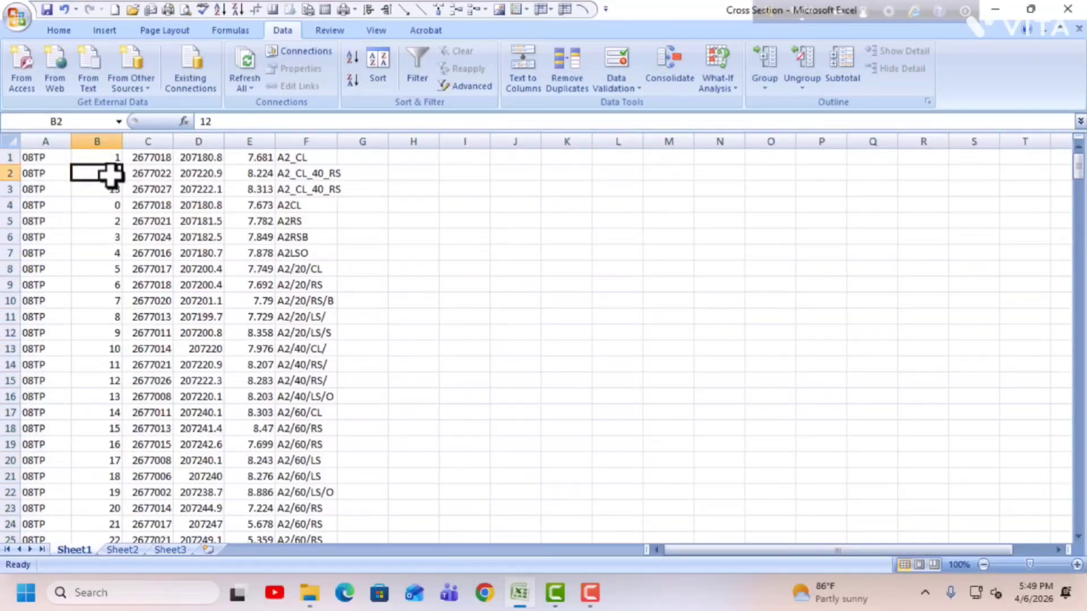
{"action": "key", "text": "Down"}
{"action": "left_click_drag", "start_coordinate": [119, 158], "coordinate": [119, 168]}
{"action": "double_click", "coordinate": [123, 180]}
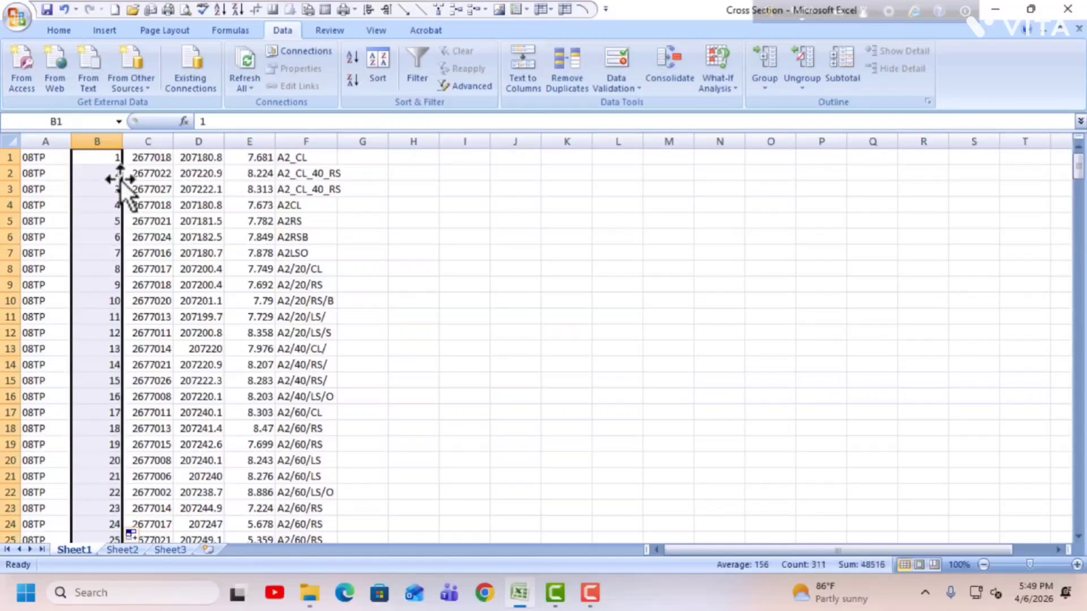
- Delete column A containing the 08TP record codes
{"action": "left_click", "coordinate": [48, 139]}
{"action": "right_click", "coordinate": [48, 138]}
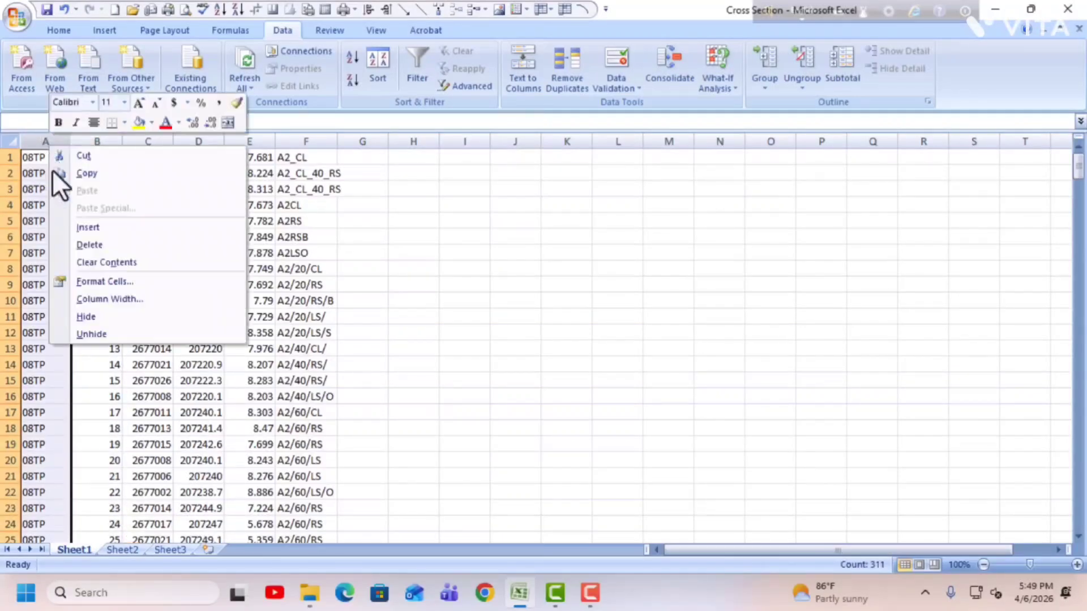
{"action": "left_click", "coordinate": [85, 245]}
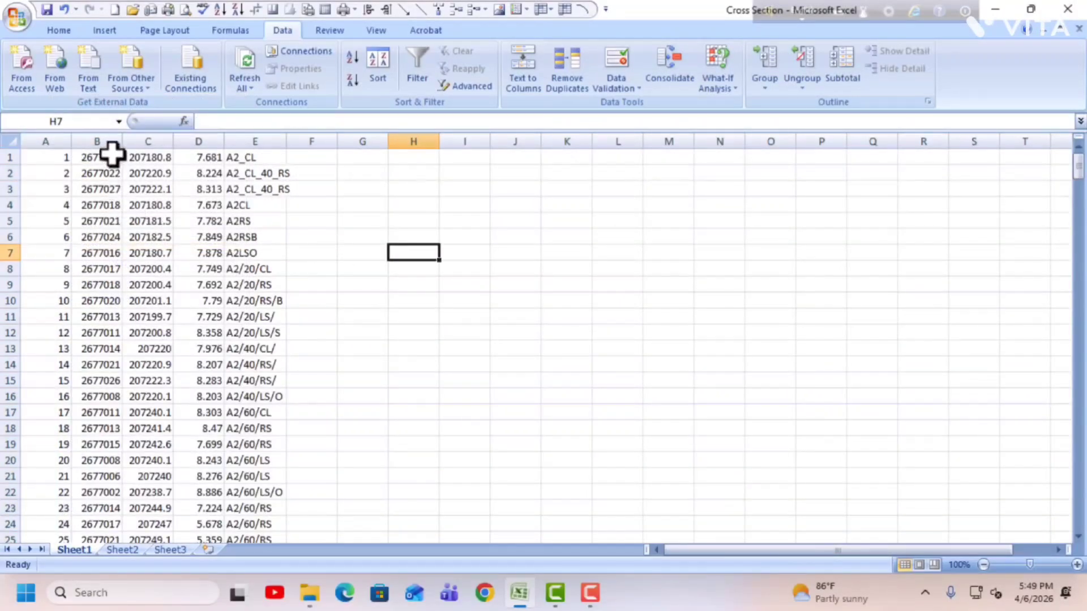
- Check the numbered point rows and widen columns C and D so their decimals fit
{"action": "scroll", "coordinate": [186, 310], "scroll_direction": "down", "scroll_amount": 20}
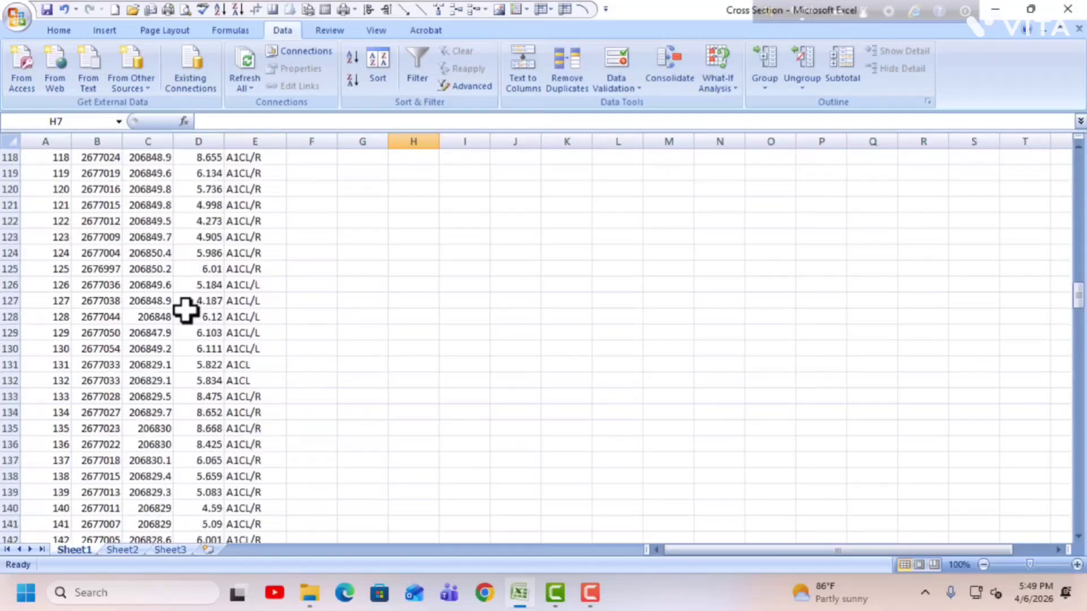
{"action": "scroll", "coordinate": [186, 310], "scroll_direction": "down", "scroll_amount": 20}
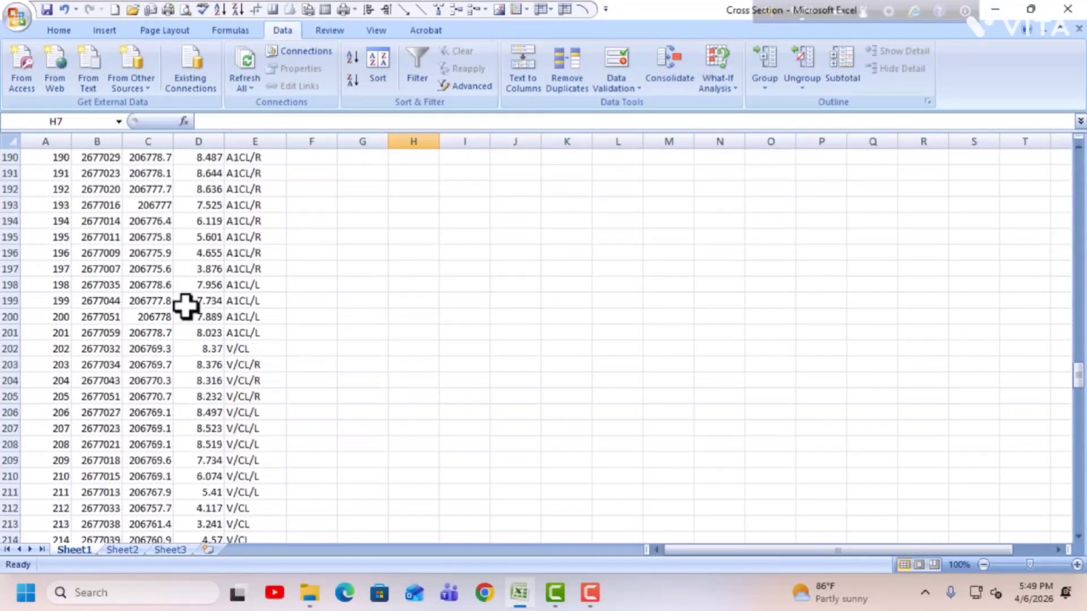
{"action": "scroll", "coordinate": [186, 306], "scroll_direction": "up", "scroll_amount": 20}
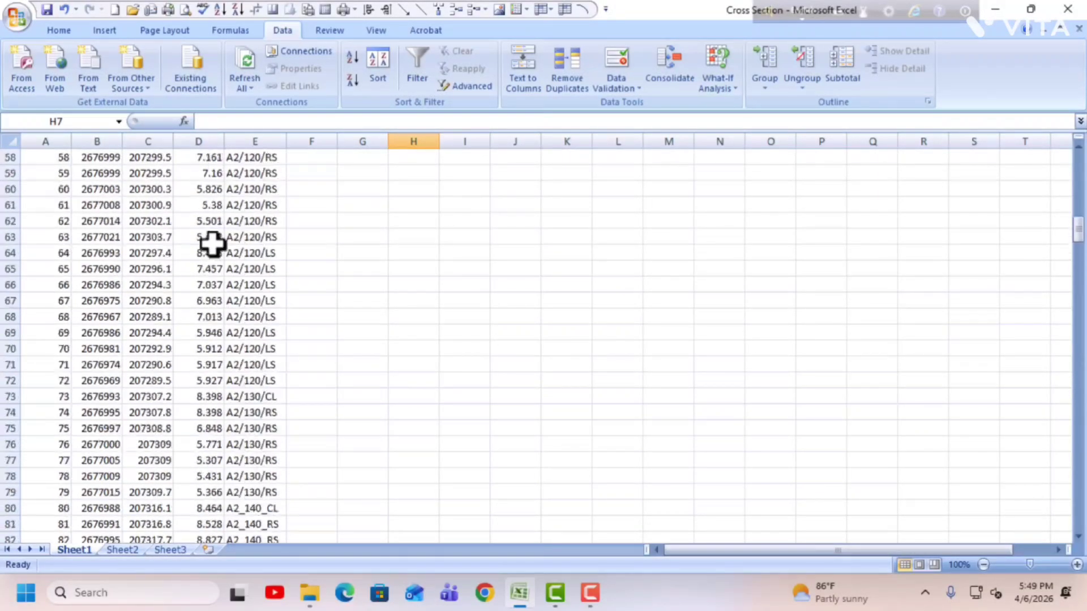
{"action": "scroll", "coordinate": [212, 244], "scroll_direction": "up", "scroll_amount": 19}
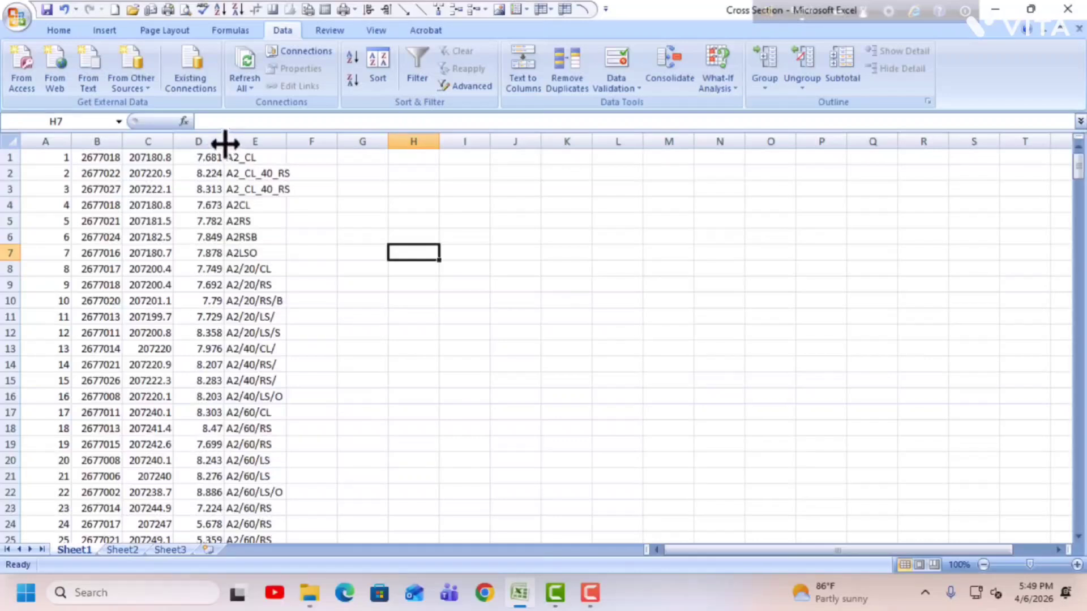
{"action": "left_click_drag", "start_coordinate": [225, 144], "coordinate": [193, 144]}
- Examine the point number, two coordinates, elevation and description code in cells A1 to E1
{"action": "left_click", "coordinate": [59, 158]}
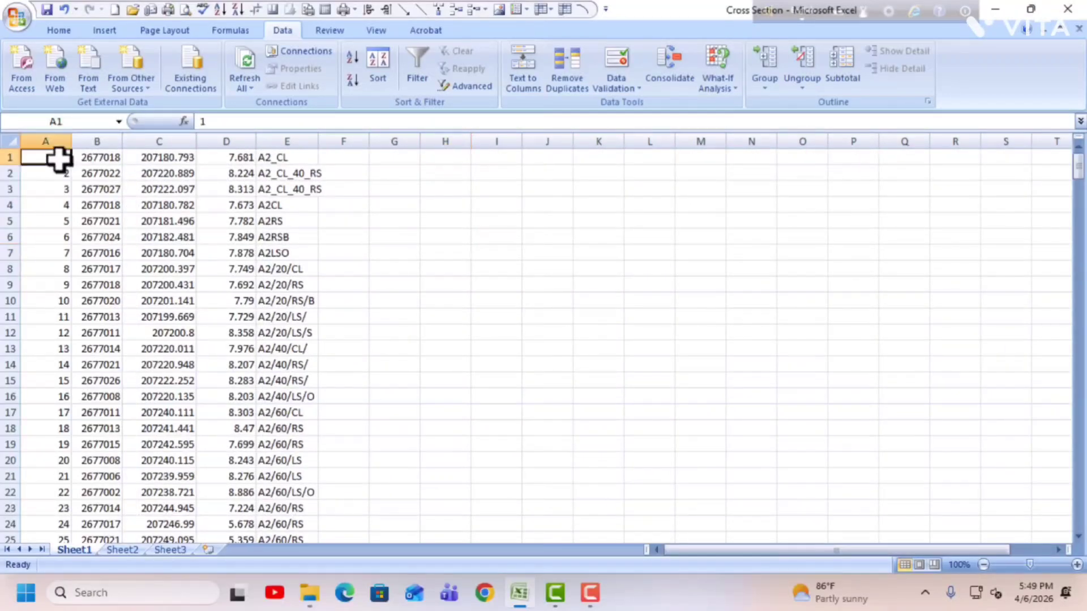
{"action": "left_click", "coordinate": [102, 160]}
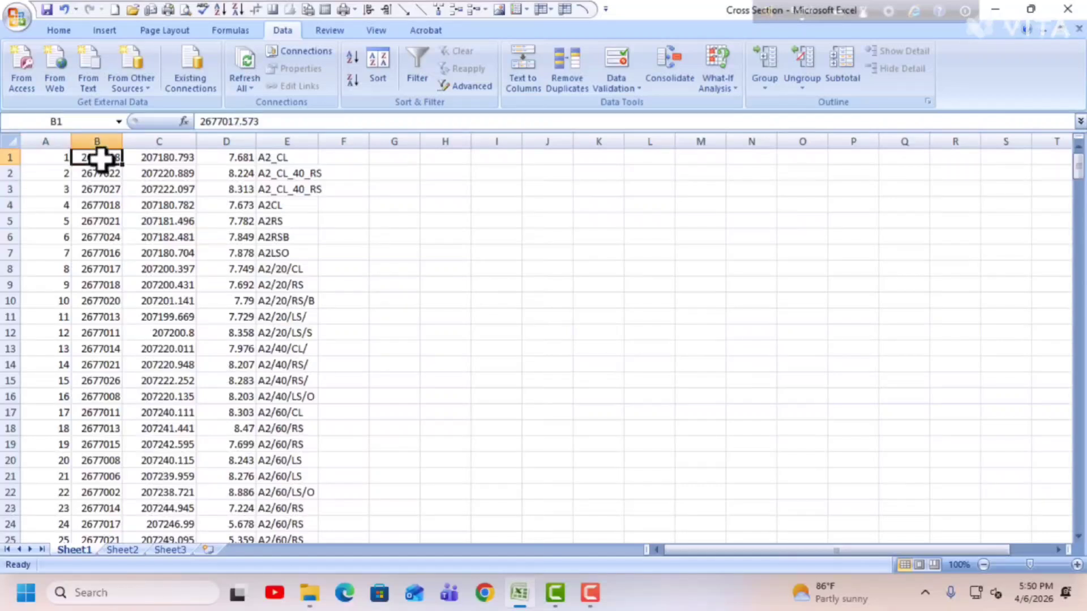
{"action": "left_click", "coordinate": [178, 157]}
{"action": "left_click", "coordinate": [247, 160]}
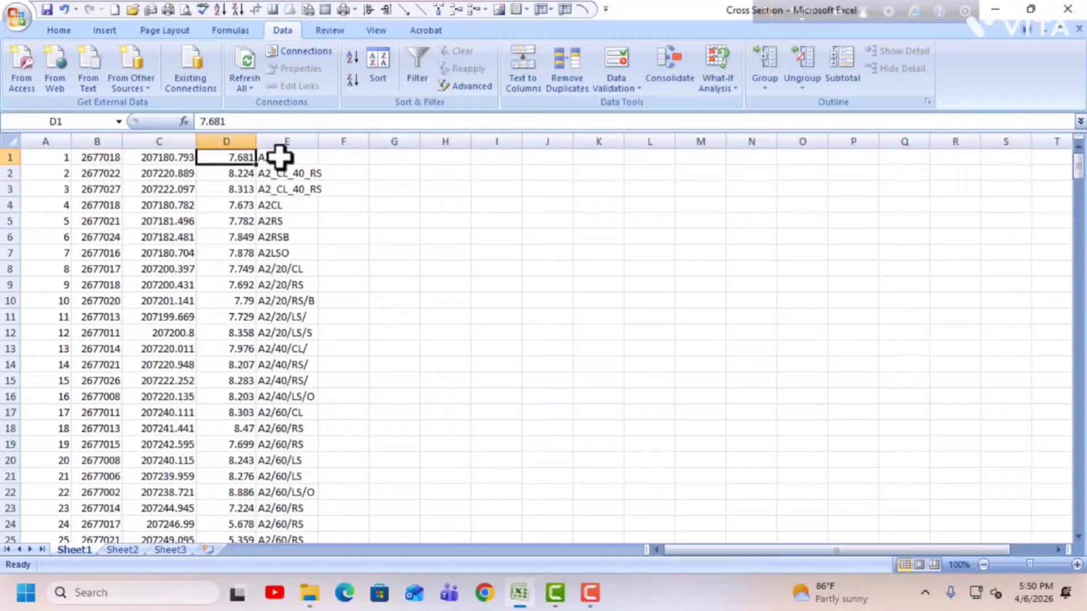
{"action": "left_click", "coordinate": [280, 157]}
- Format all coordinates in columns B and C to show three decimal places
{"action": "left_click", "coordinate": [102, 158]}
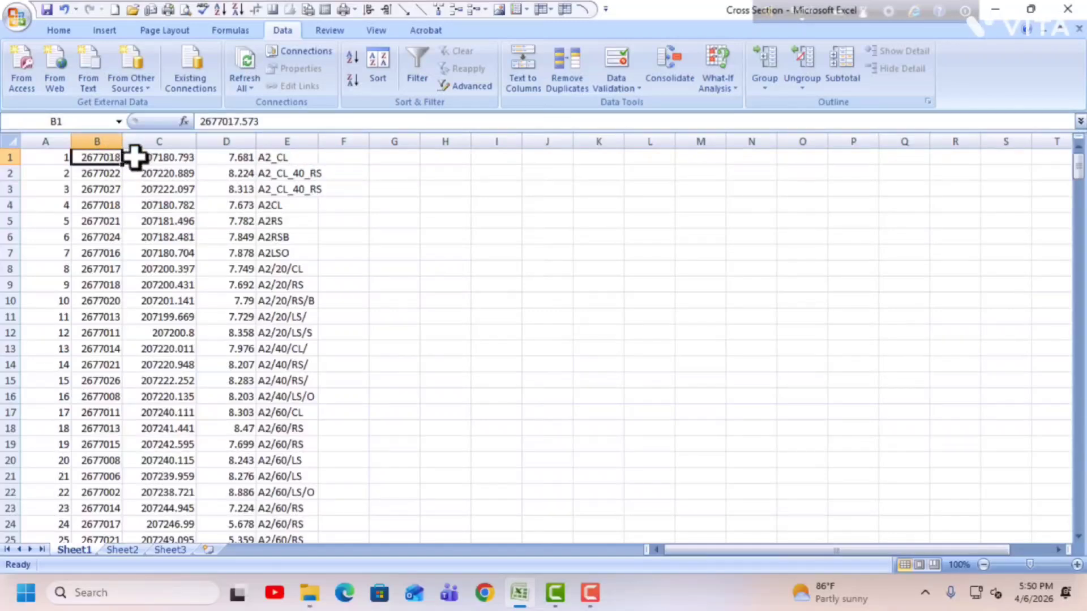
{"action": "left_click_drag", "start_coordinate": [93, 158], "coordinate": [159, 492]}
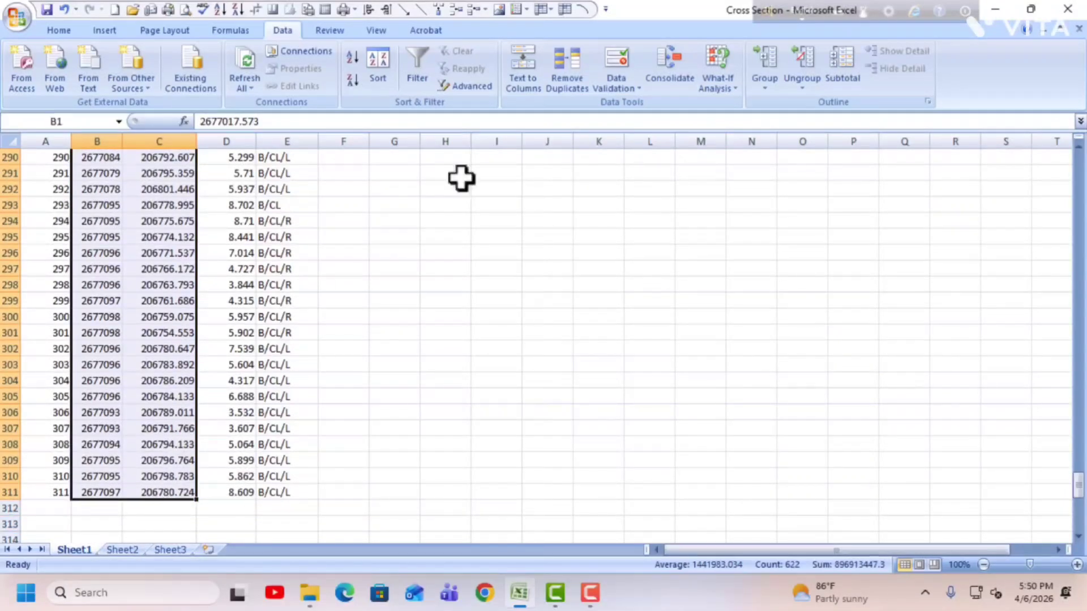
{"action": "scroll", "coordinate": [518, 76], "scroll_direction": "up", "scroll_amount": 4}
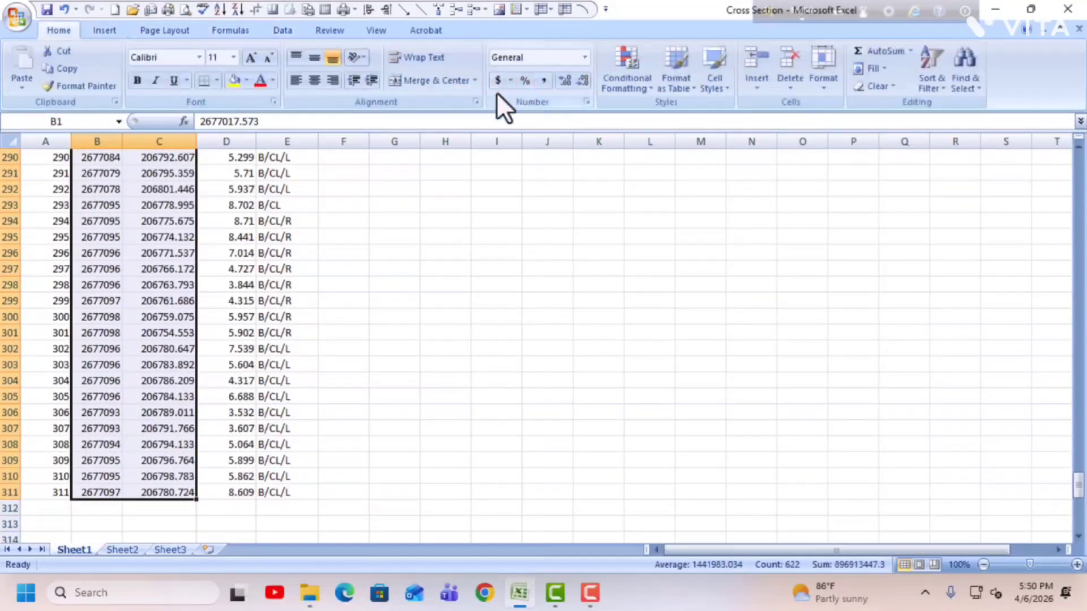
{"action": "left_click", "coordinate": [563, 80]}
{"action": "left_click", "coordinate": [563, 80]}
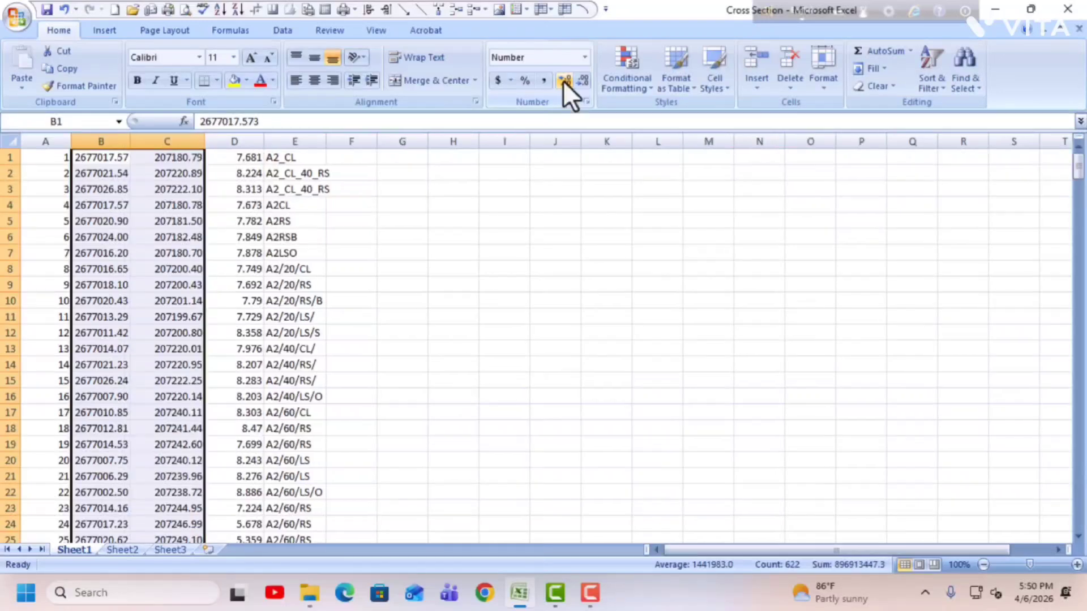
{"action": "left_click", "coordinate": [562, 80]}
{"action": "left_click", "coordinate": [474, 285]}
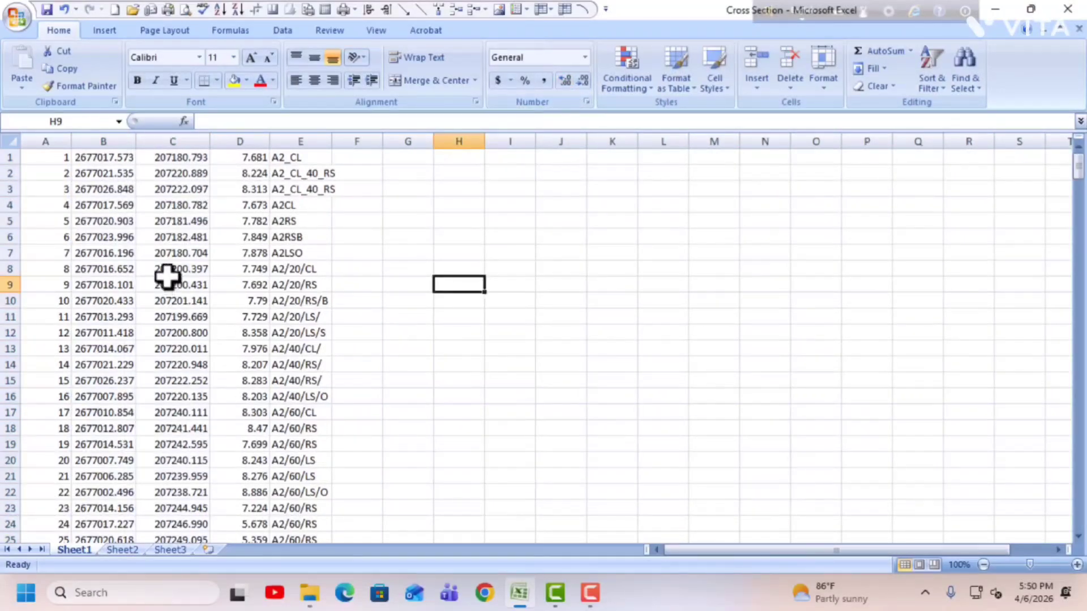
- Insert an empty column before column C and move all column B coordinates into it, starting at C1
{"action": "right_click", "coordinate": [158, 136]}
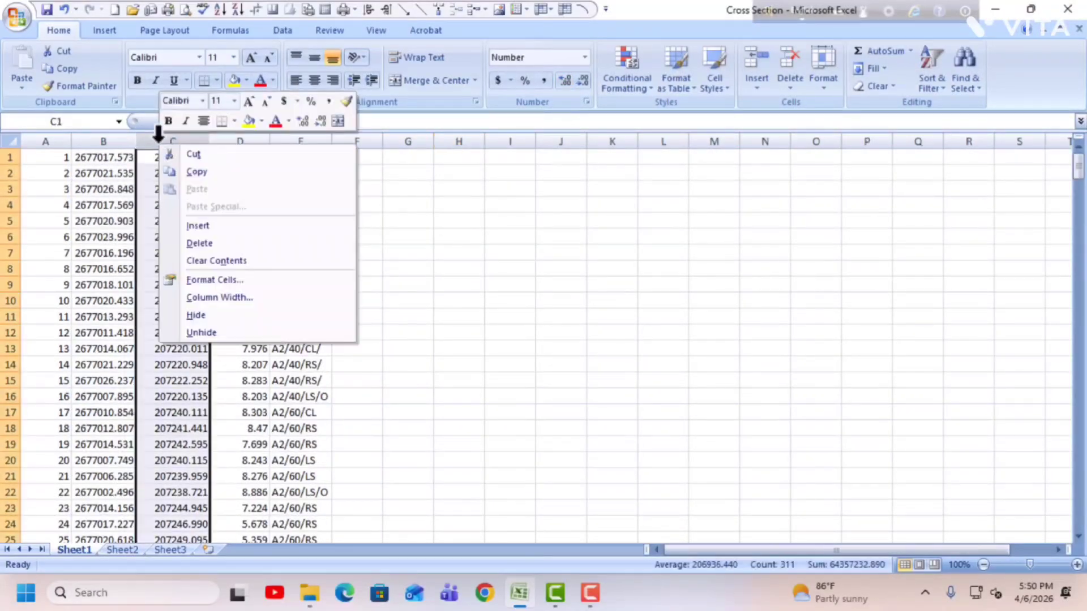
{"action": "left_click", "coordinate": [199, 228]}
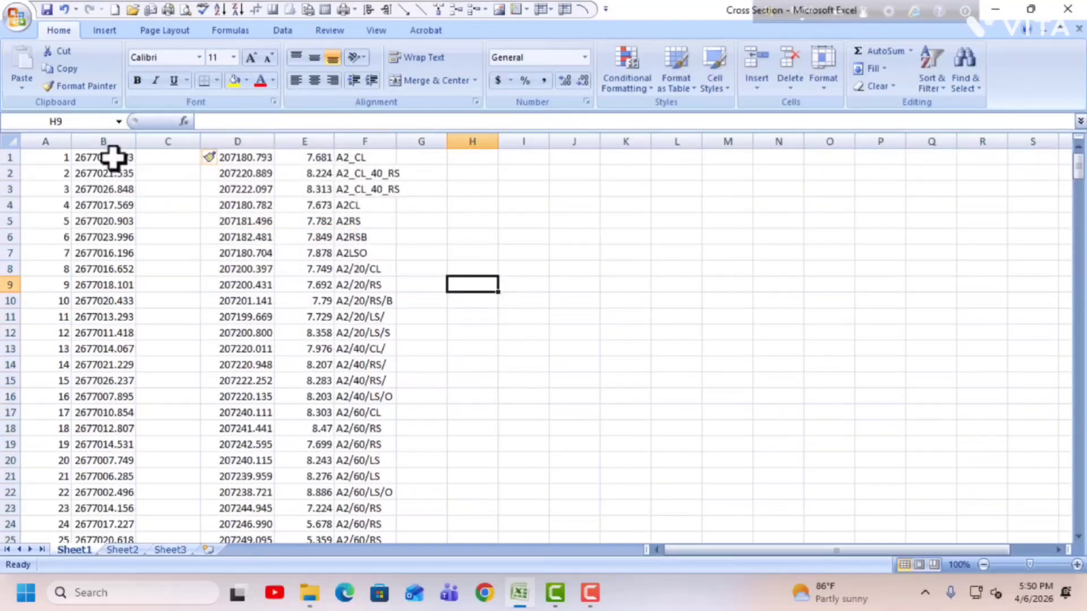
{"action": "left_click_drag", "start_coordinate": [111, 157], "coordinate": [109, 510]}
{"action": "right_click", "coordinate": [111, 403]}
{"action": "left_click", "coordinate": [156, 173]}
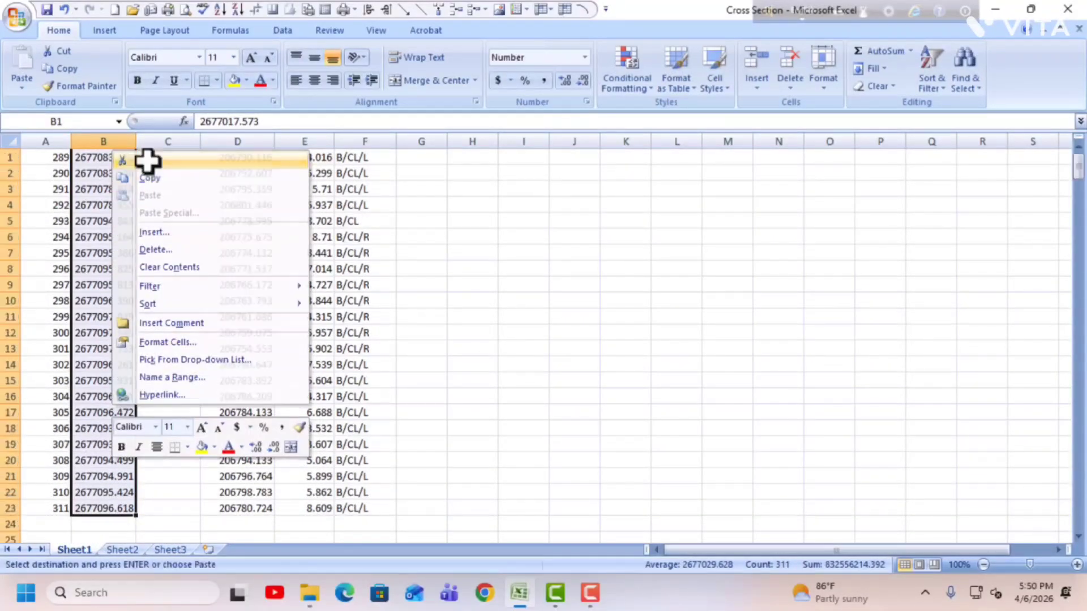
{"action": "left_click", "coordinate": [167, 159]}
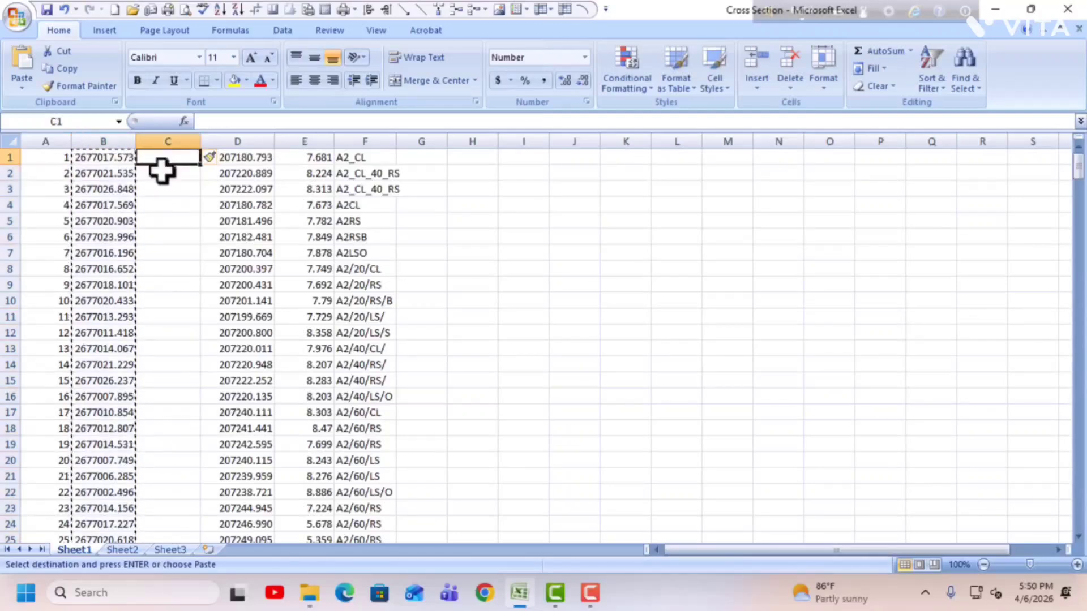
{"action": "key", "text": "ctrl+v"}
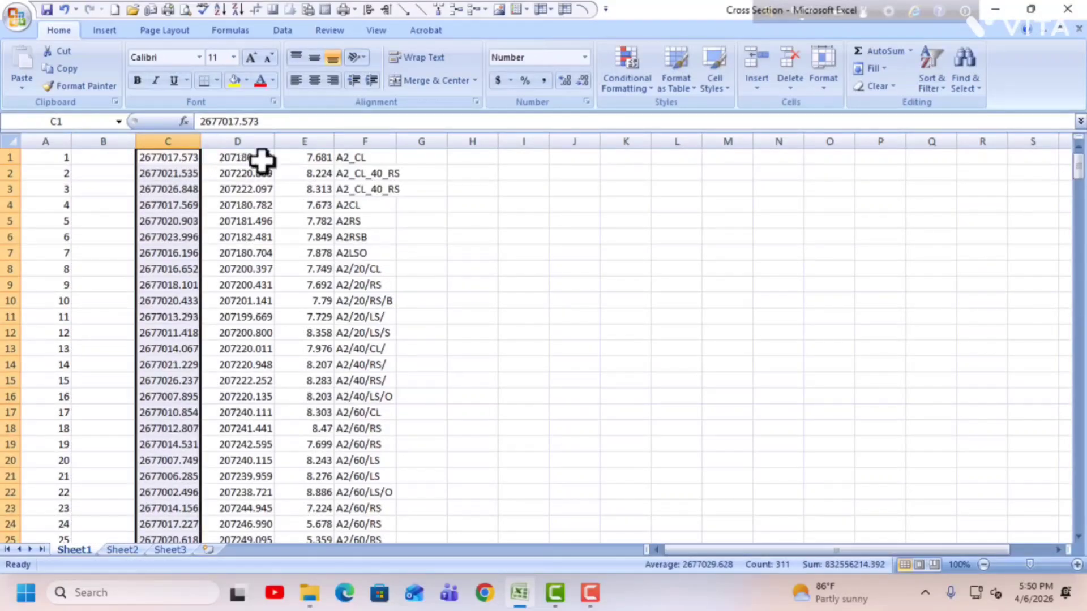
- Move all coordinates from column D into the empty column B, starting at B1
{"action": "left_click_drag", "start_coordinate": [237, 160], "coordinate": [245, 507]}
{"action": "right_click", "coordinate": [245, 506]}
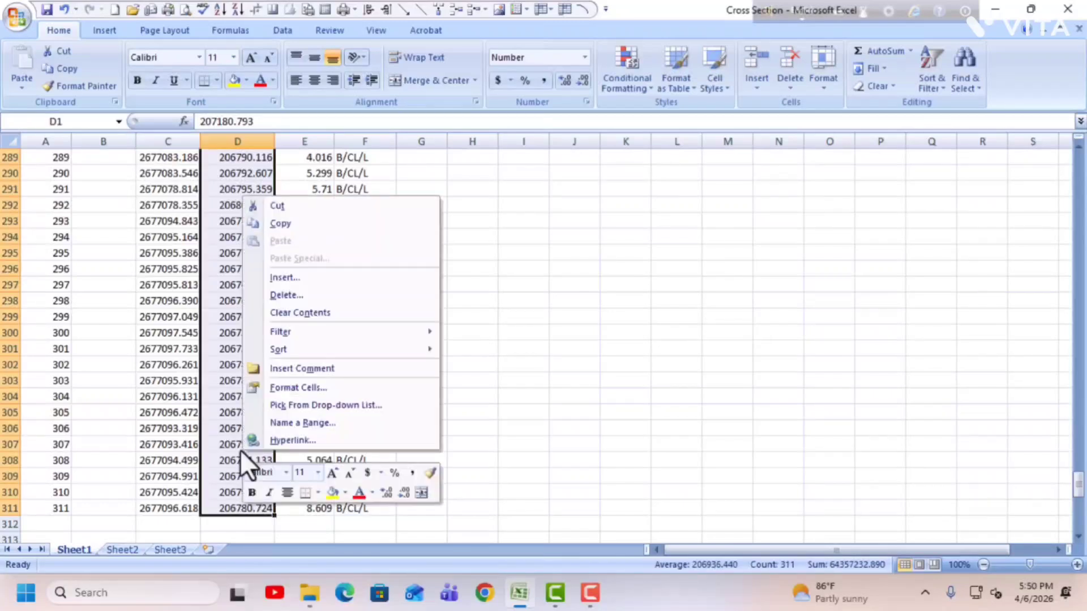
{"action": "left_click", "coordinate": [274, 209]}
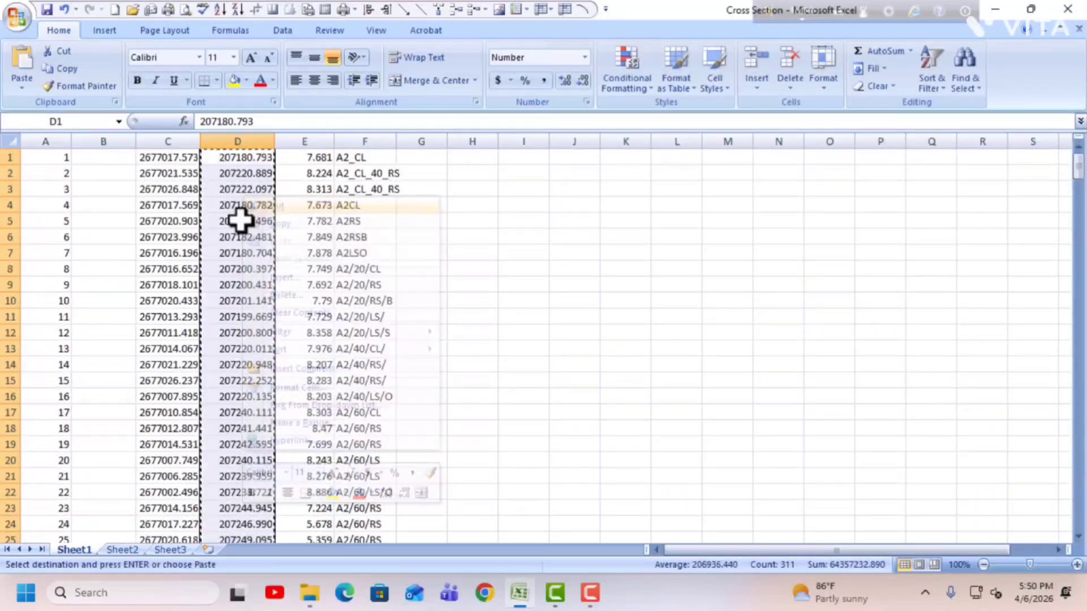
{"action": "left_click", "coordinate": [93, 157]}
{"action": "key", "text": "ctrl+v"}
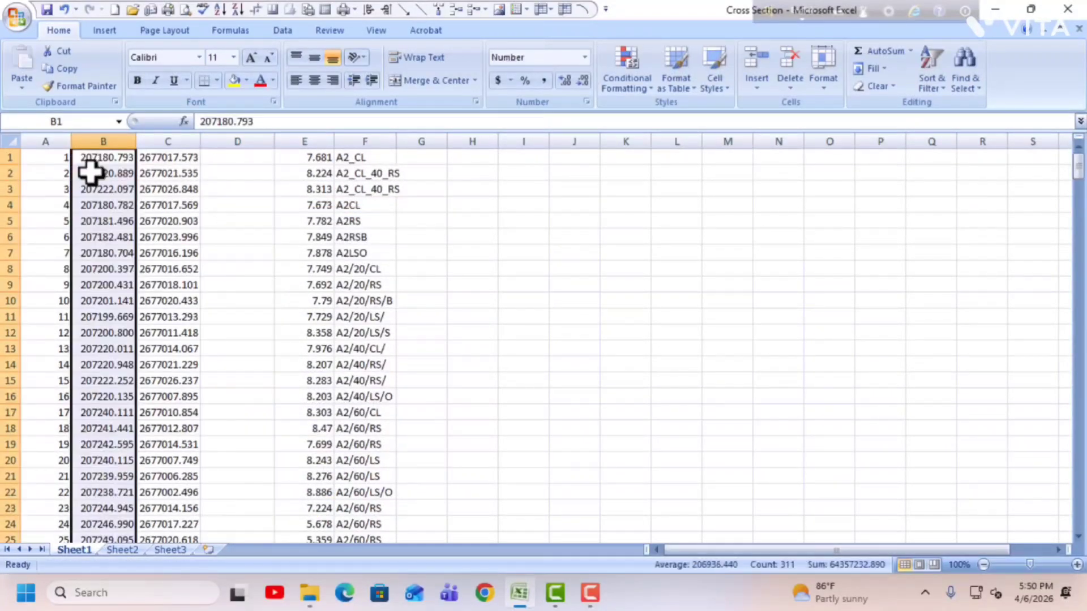
- Delete the emptied column D and slightly narrow the point number column A
{"action": "left_click", "coordinate": [244, 139]}
{"action": "right_click", "coordinate": [243, 139]}
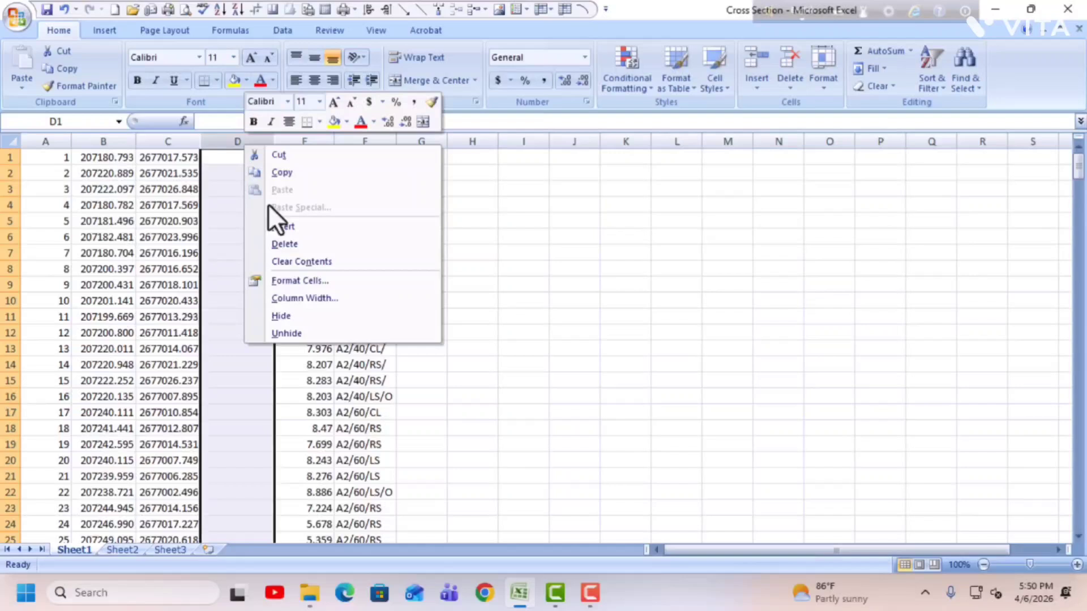
{"action": "left_click", "coordinate": [284, 245]}
{"action": "left_click", "coordinate": [522, 292]}
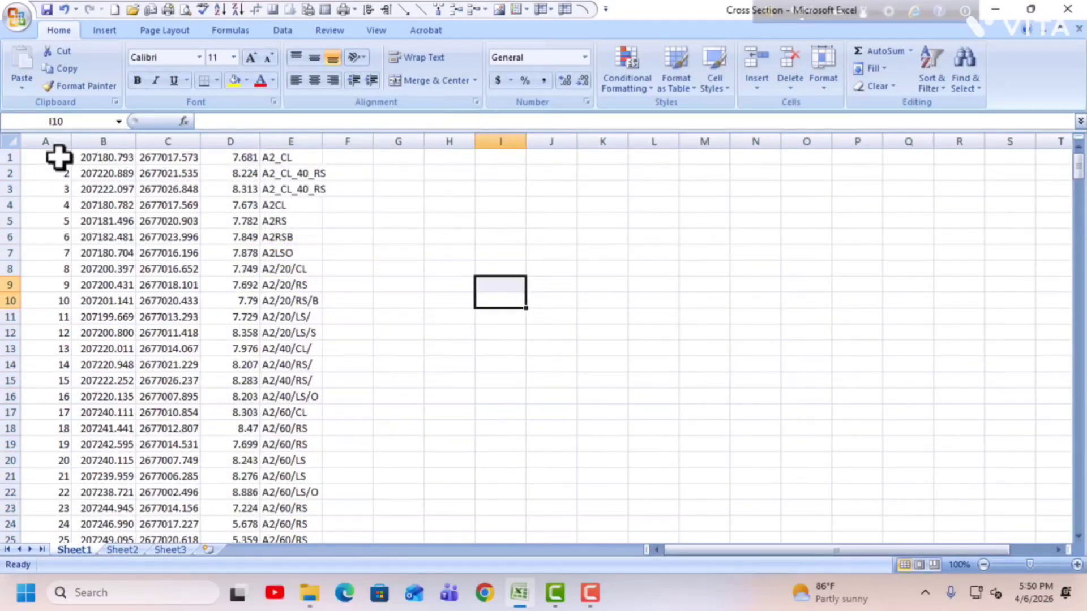
{"action": "mouse_move", "coordinate": [69, 142]}
{"action": "left_mouse_down"}
{"action": "mouse_move", "coordinate": [54, 139]}
{"action": "mouse_move", "coordinate": [62, 143]}
{"action": "mouse_move", "coordinate": [54, 150]}
{"action": "mouse_move", "coordinate": [62, 141]}
{"action": "left_mouse_up"}
{"action": "left_click", "coordinate": [43, 139]}
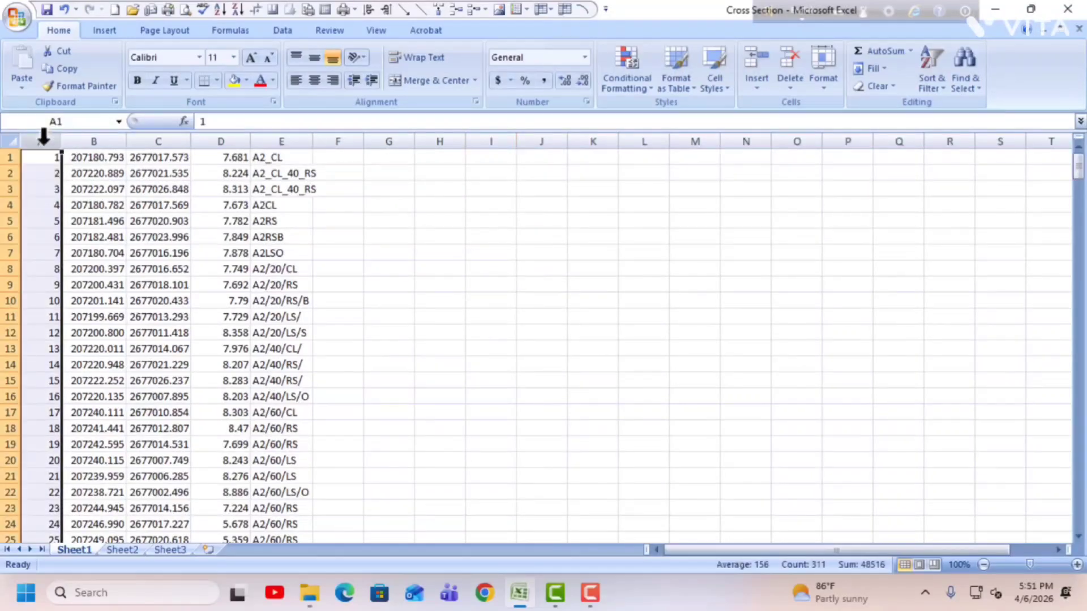
{"action": "left_click", "coordinate": [85, 141]}
- Save the table as Cross Section in CSV (Comma delimited) format in the MRT_IMP folder, keeping that format
{"action": "left_click", "coordinate": [23, 20]}
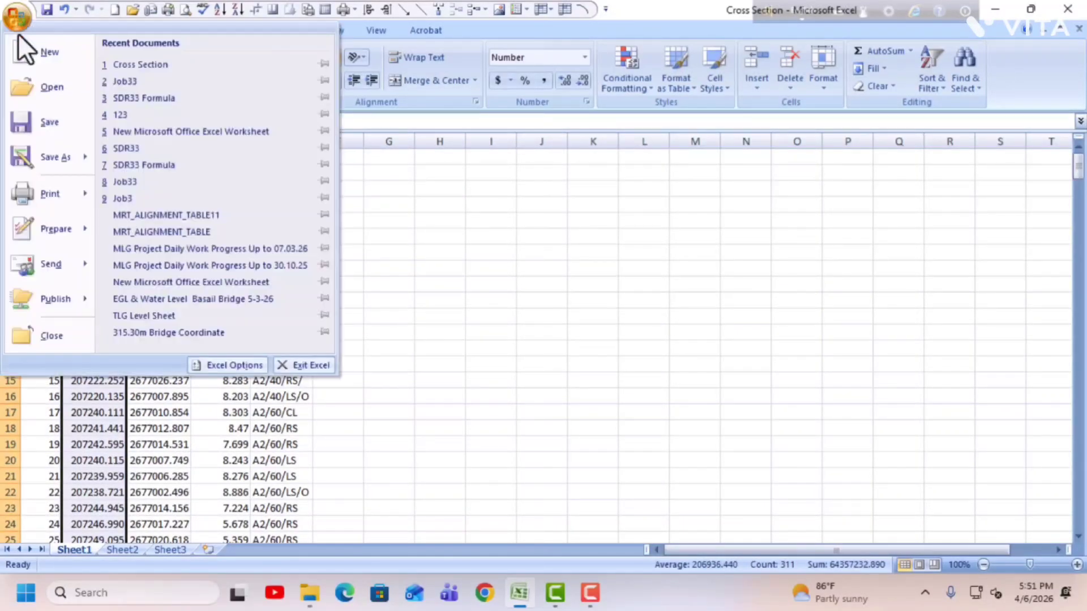
{"action": "mouse_move", "coordinate": [41, 167]}
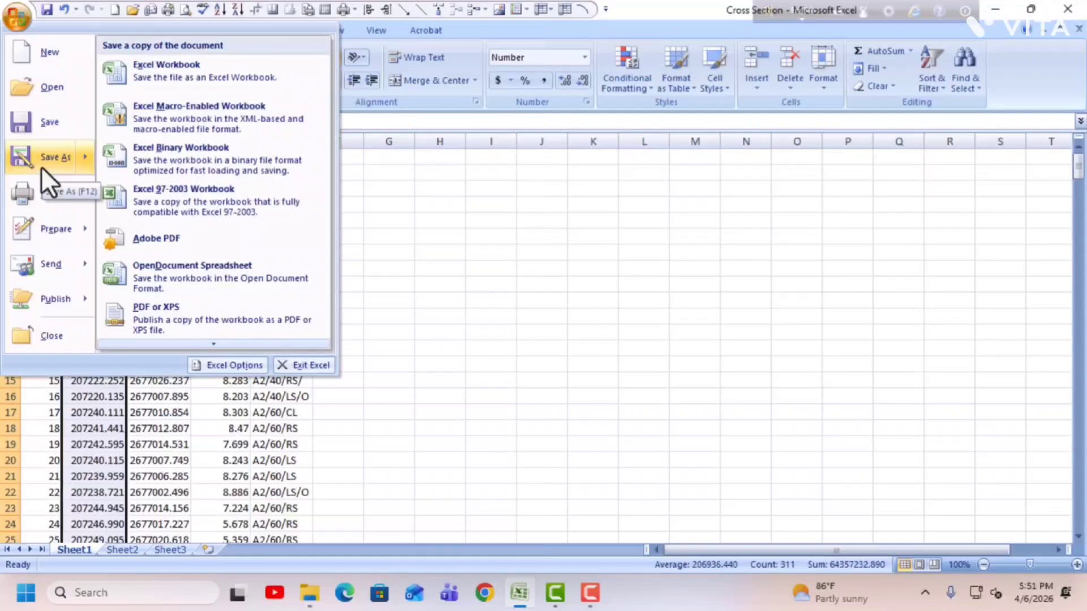
{"action": "left_click", "coordinate": [54, 161]}
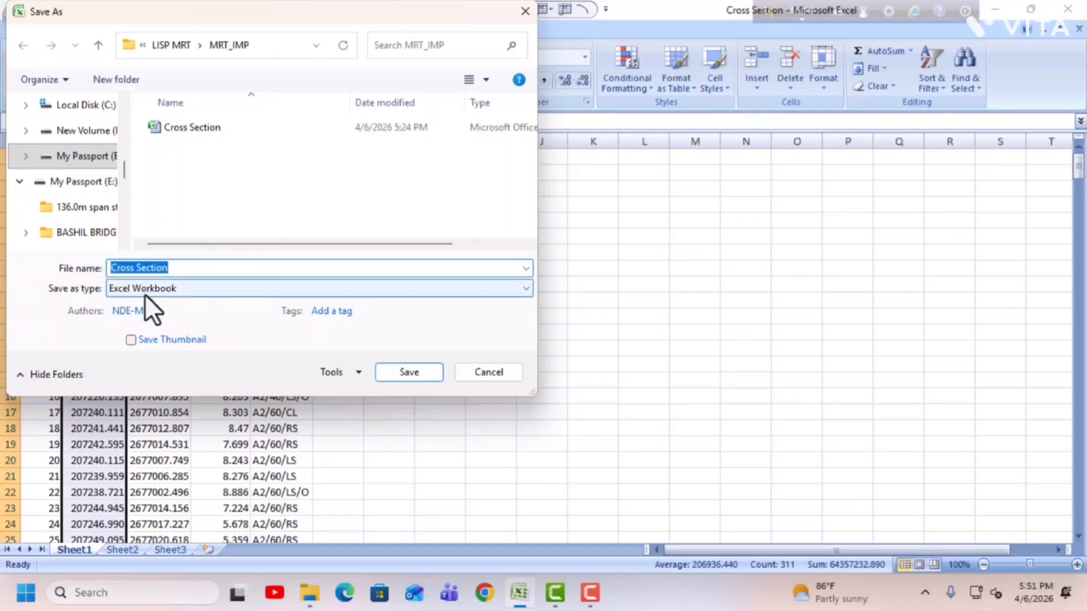
{"action": "left_click", "coordinate": [189, 287]}
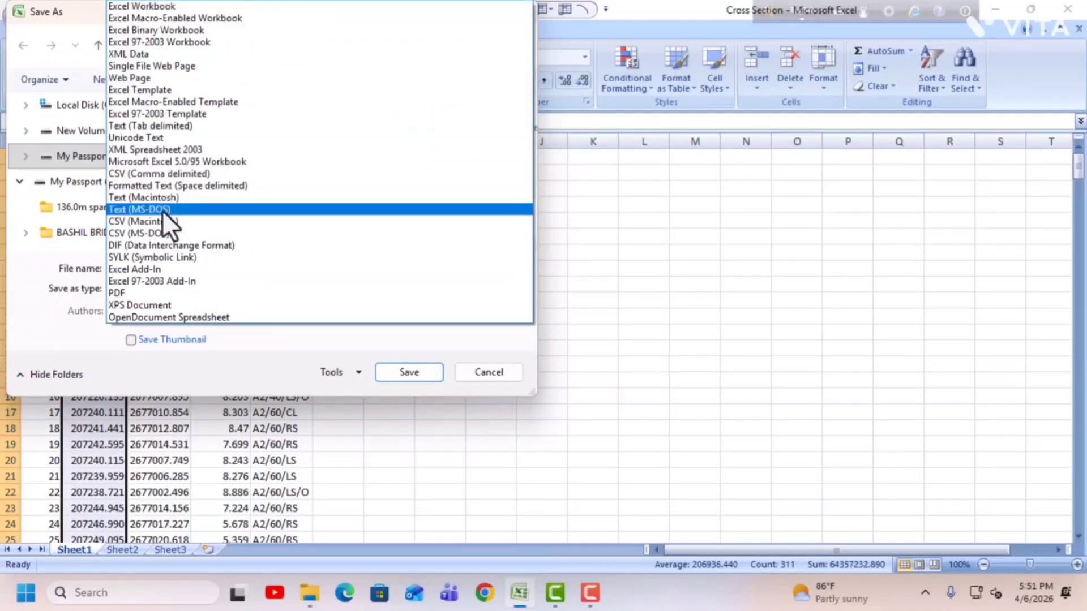
{"action": "left_click", "coordinate": [168, 175]}
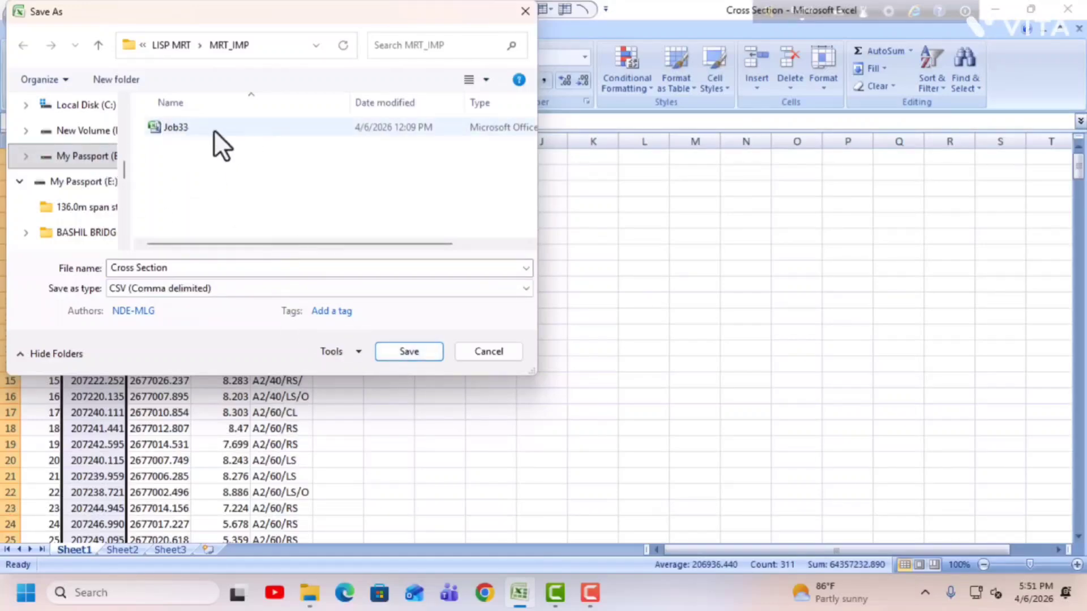
{"action": "left_click", "coordinate": [410, 352]}
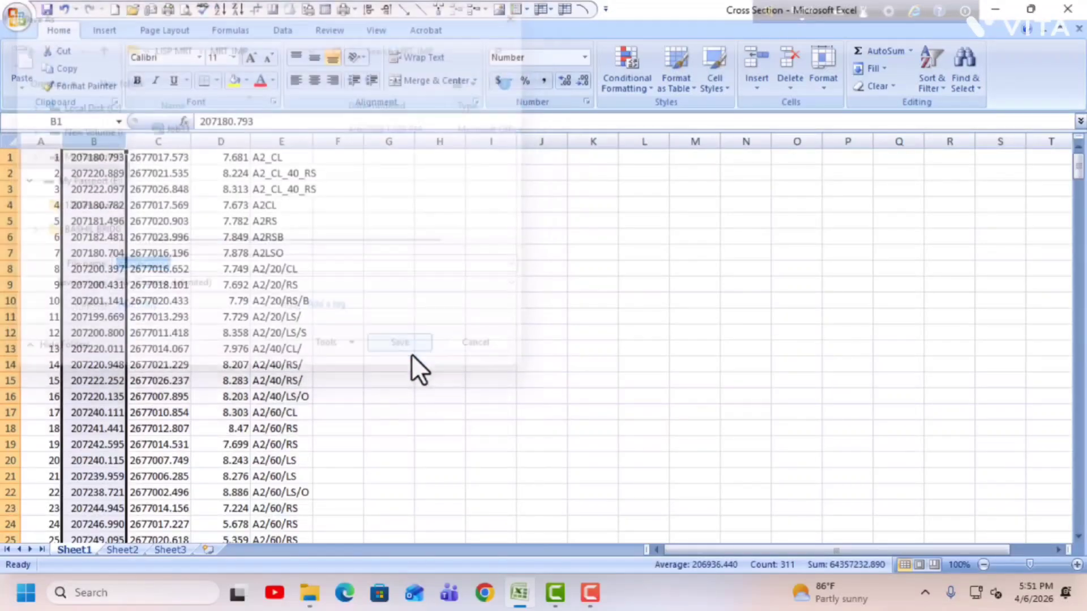
{"action": "left_click", "coordinate": [507, 344]}
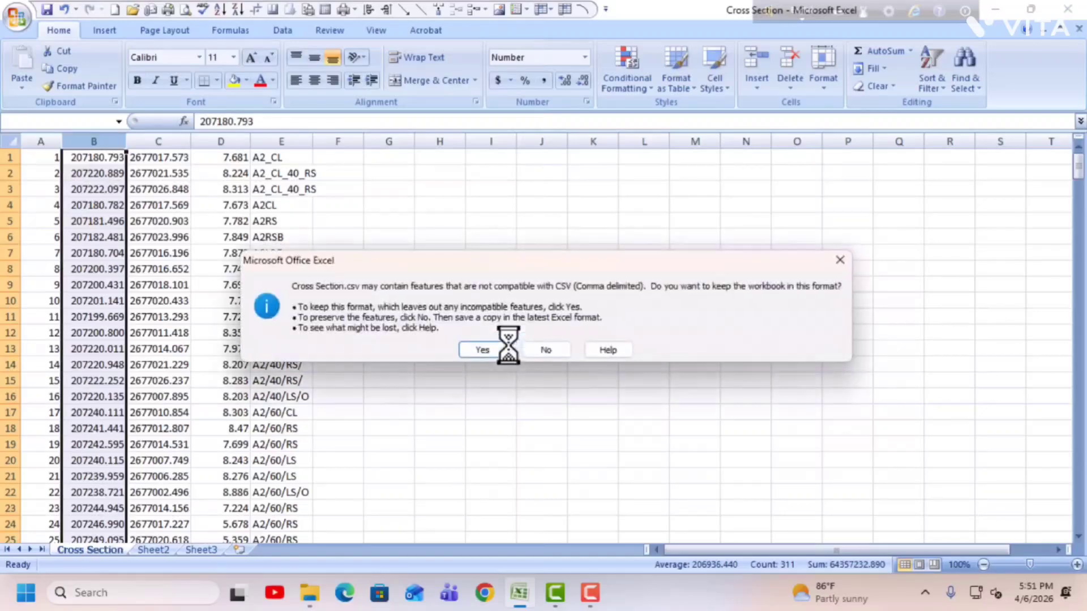
{"action": "left_click", "coordinate": [481, 348]}
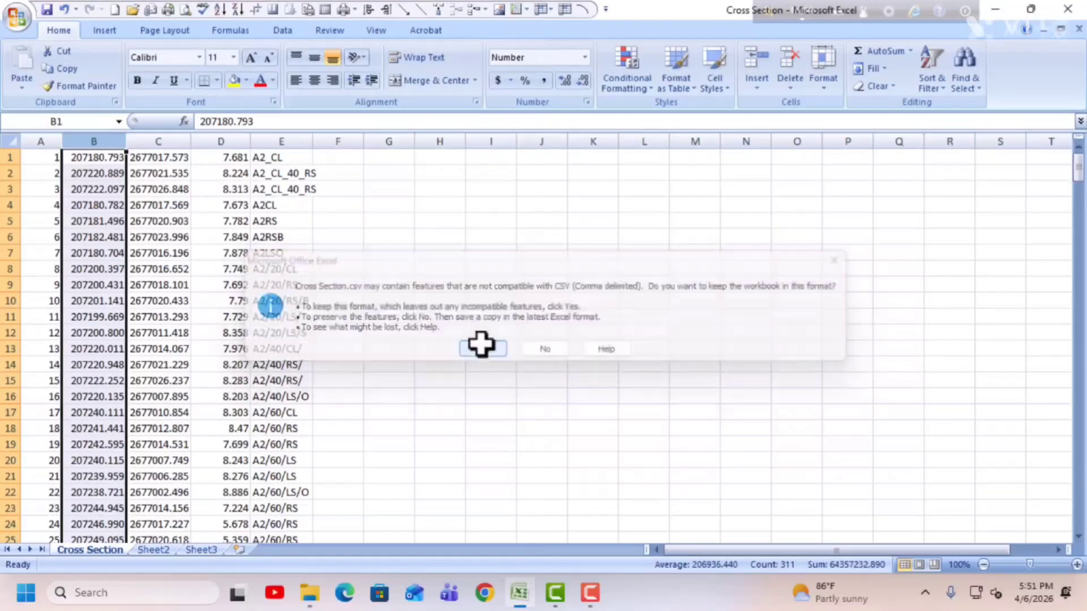
{"action": "left_click", "coordinate": [13, 21]}
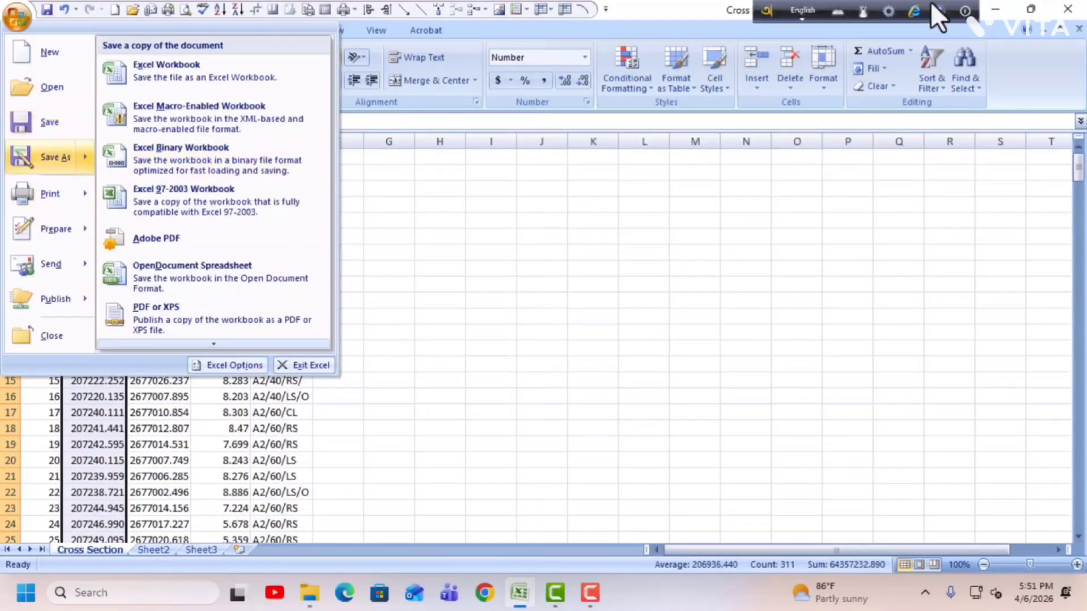
{"action": "left_click", "coordinate": [1068, 8]}
{"action": "left_click", "coordinate": [488, 331]}
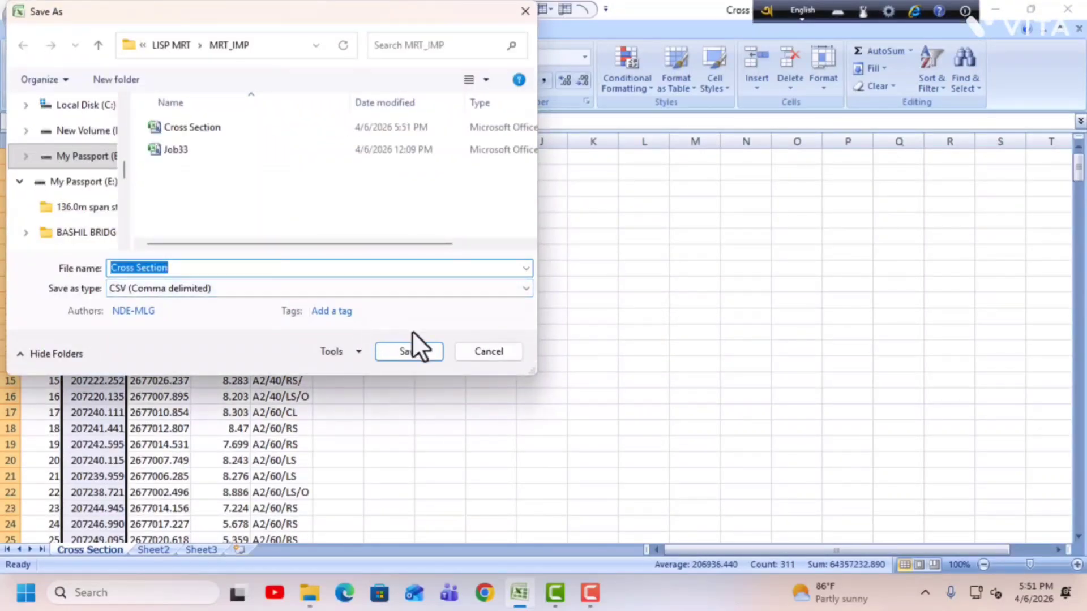
{"action": "left_click", "coordinate": [362, 289]}
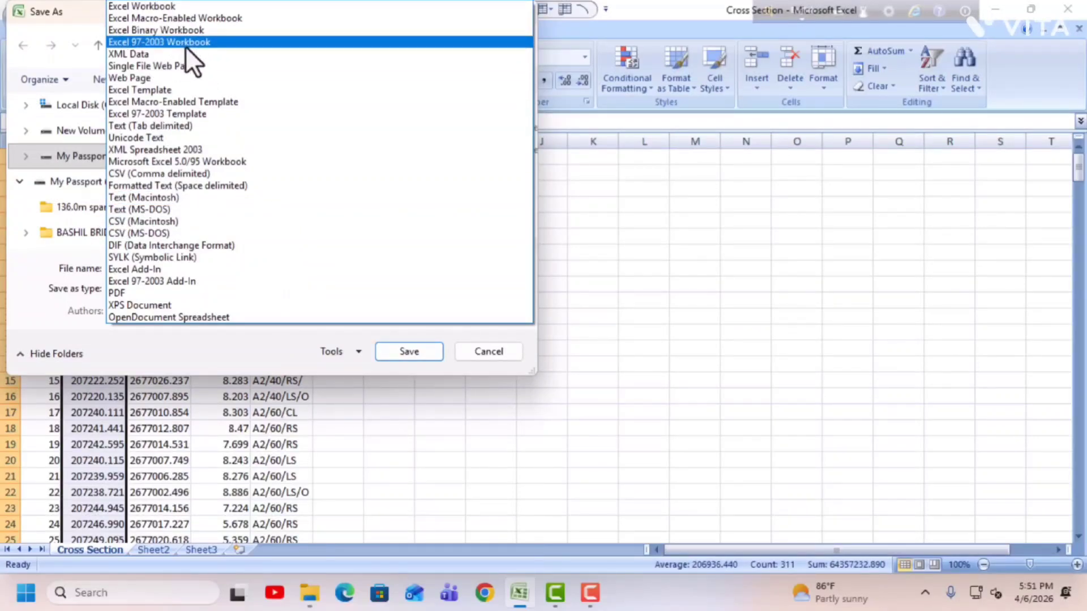
{"action": "left_click", "coordinate": [196, 174]}
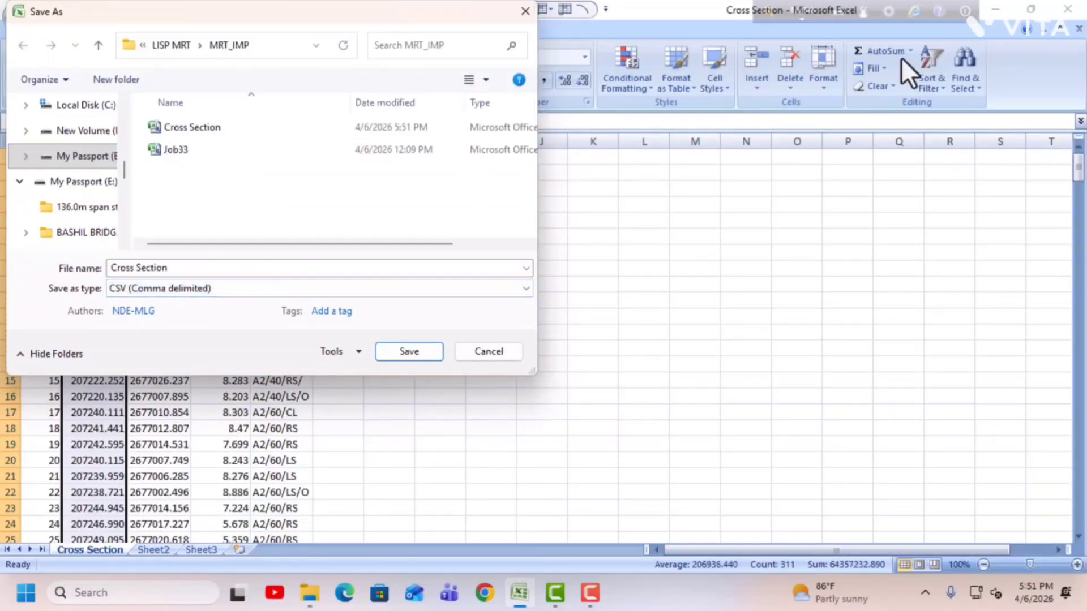
{"action": "left_click", "coordinate": [1067, 10]}
{"action": "left_click", "coordinate": [608, 333]}
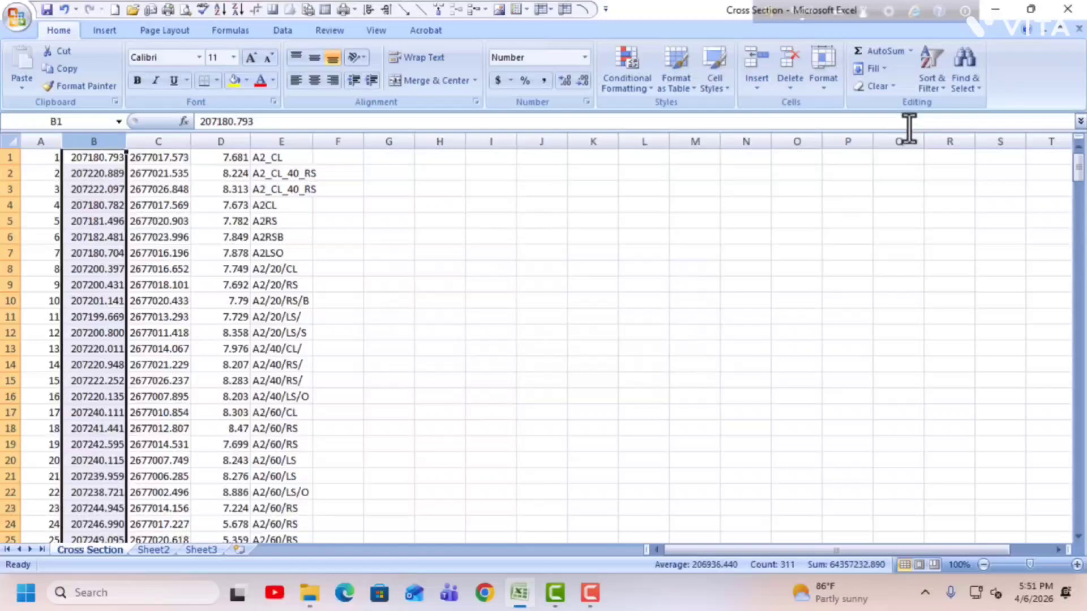
- Close the Cross Section CSV without saving again and return to the MRT_IMP folder in File Explorer
{"action": "left_click", "coordinate": [1076, 10]}
{"action": "left_click", "coordinate": [540, 334]}
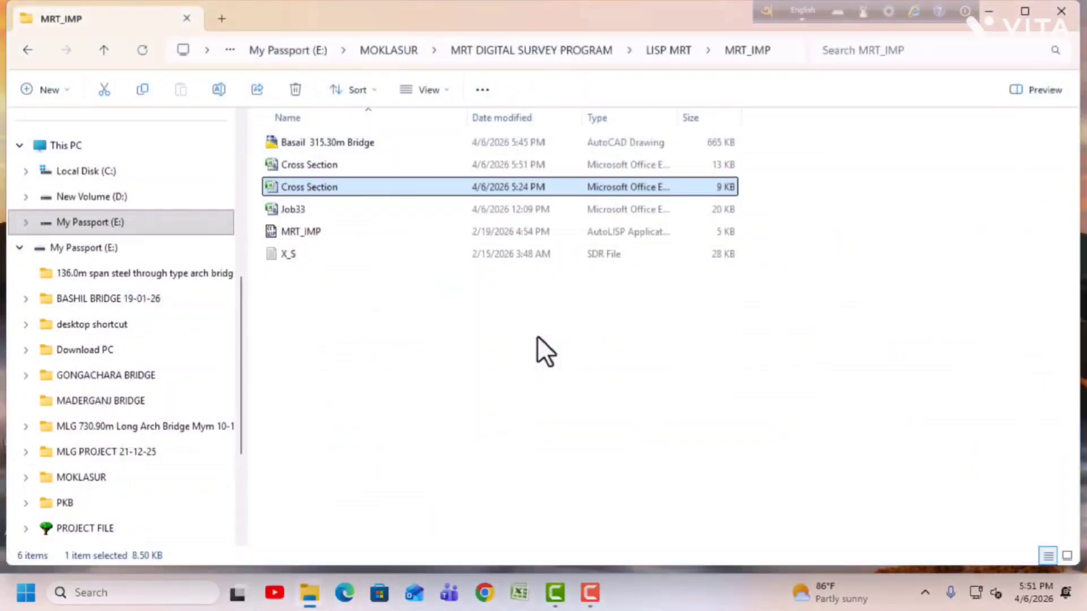
{"action": "left_click", "coordinate": [537, 335]}
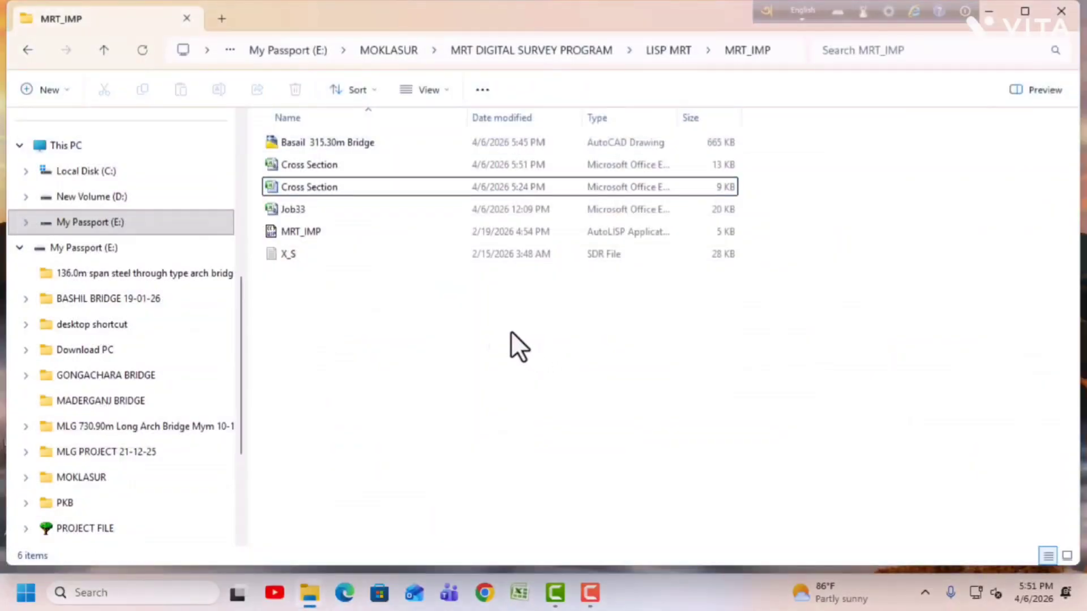
- Check the Cross Section workbook and CSV file from the MRT_IMP folder, closing the workbook before opening the CSV
{"action": "double_click", "coordinate": [318, 186]}
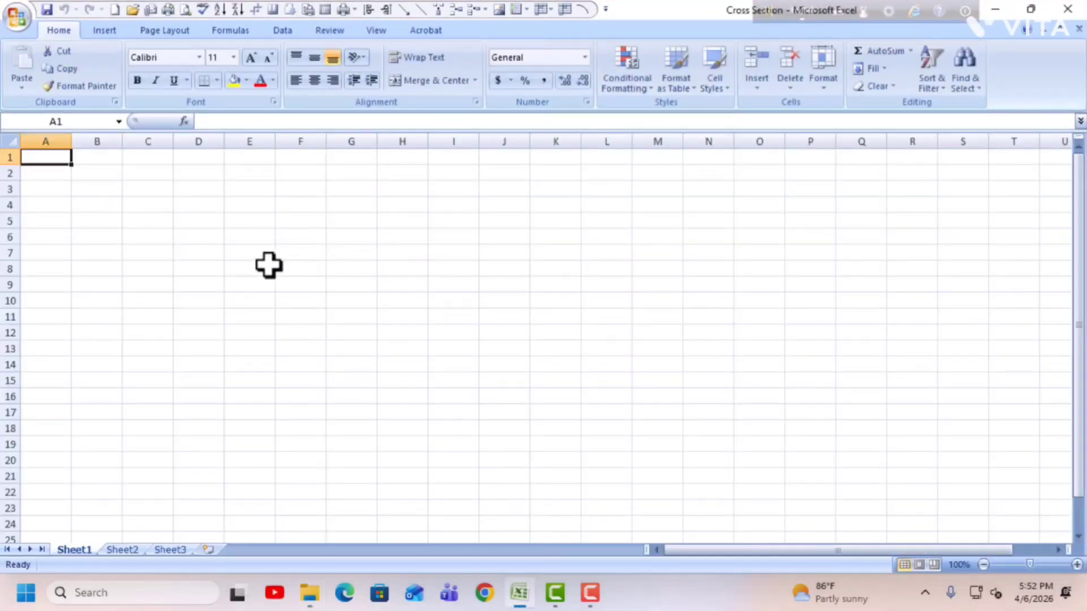
{"action": "scroll", "coordinate": [269, 265], "scroll_direction": "down", "scroll_amount": 6}
{"action": "scroll", "coordinate": [271, 274], "scroll_direction": "up", "scroll_amount": 6}
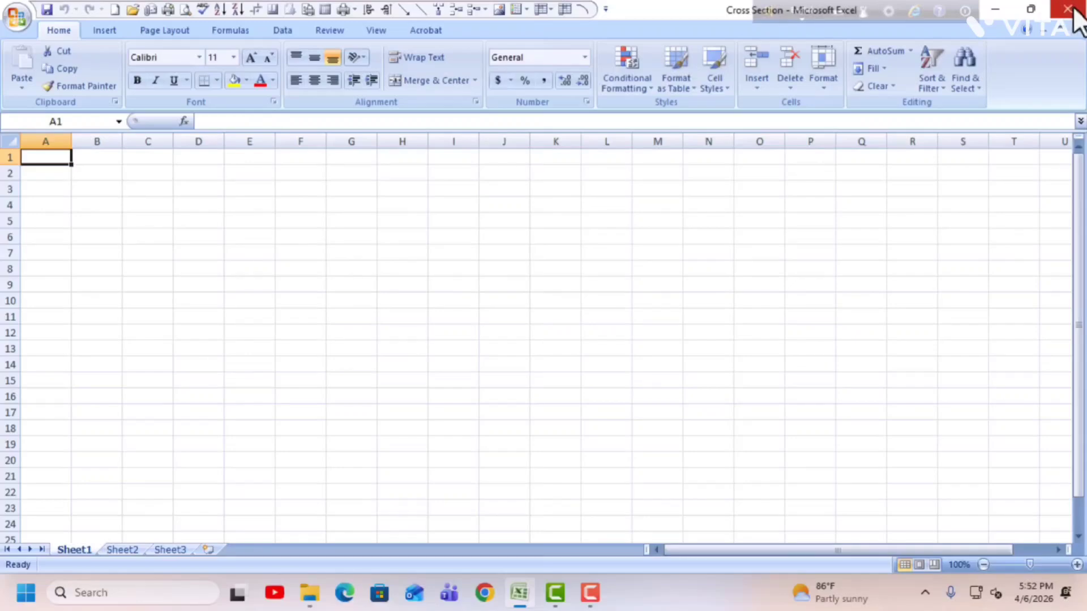
{"action": "left_click", "coordinate": [1070, 9]}
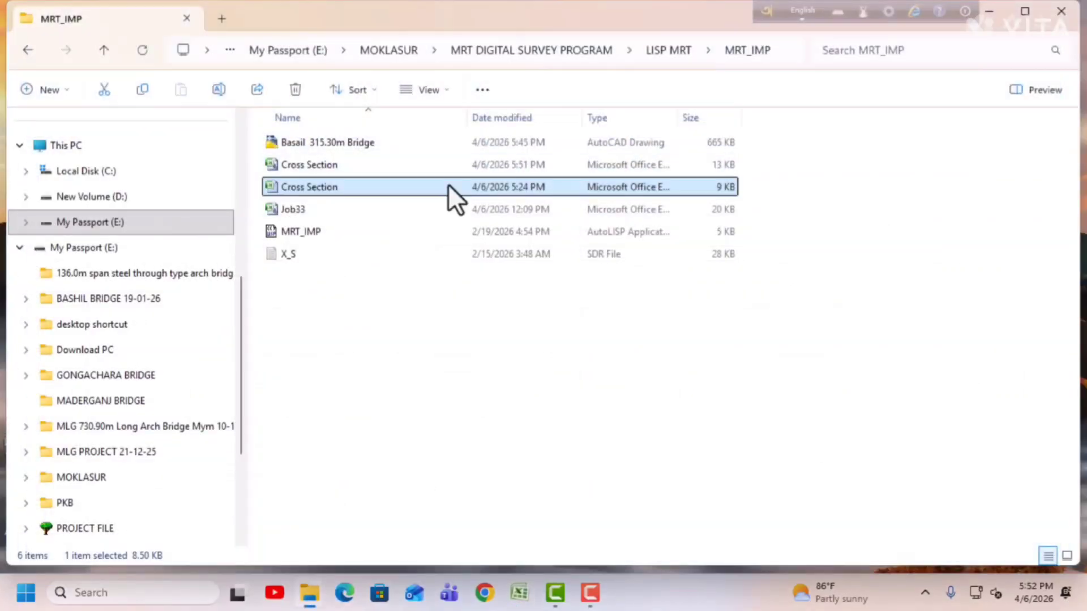
{"action": "double_click", "coordinate": [320, 164]}
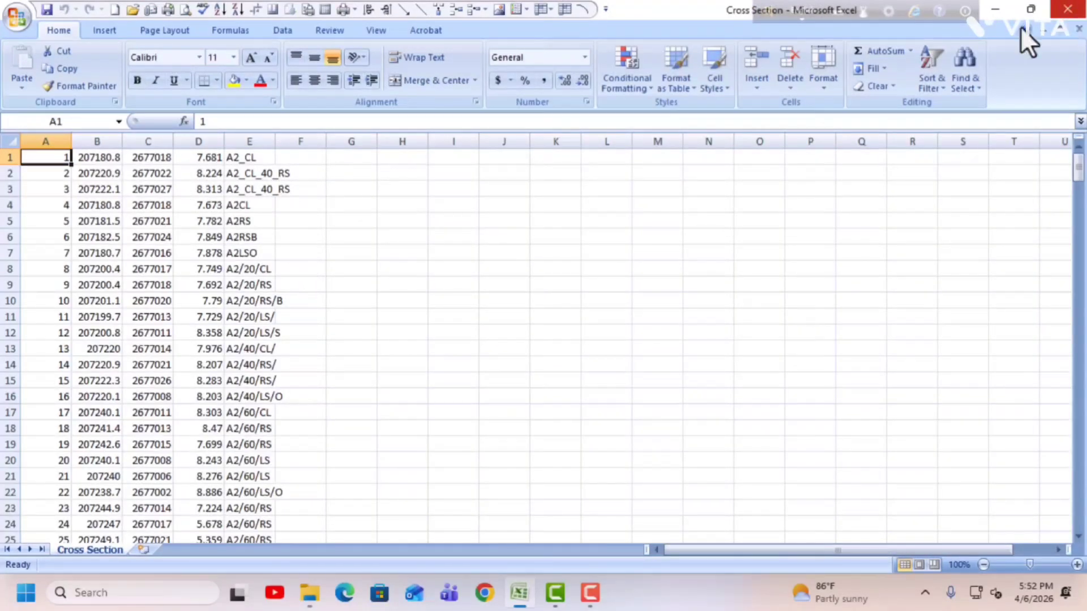
- Check the codes and coordinates in the Cross Section CSV, fitting columns B and C to show the full decimals
{"action": "left_click", "coordinate": [258, 172]}
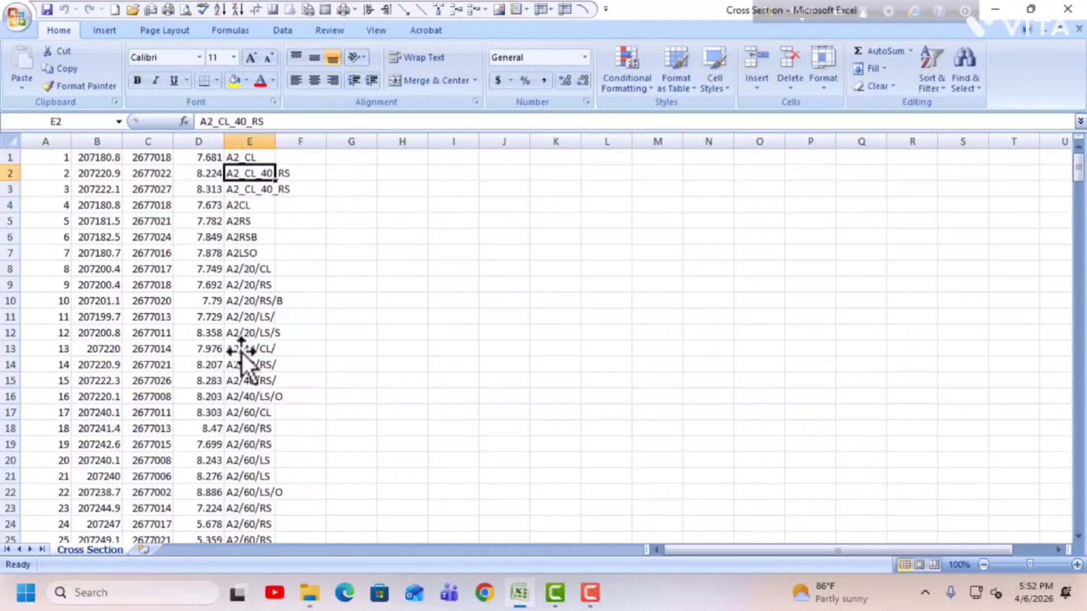
{"action": "left_click", "coordinate": [103, 158]}
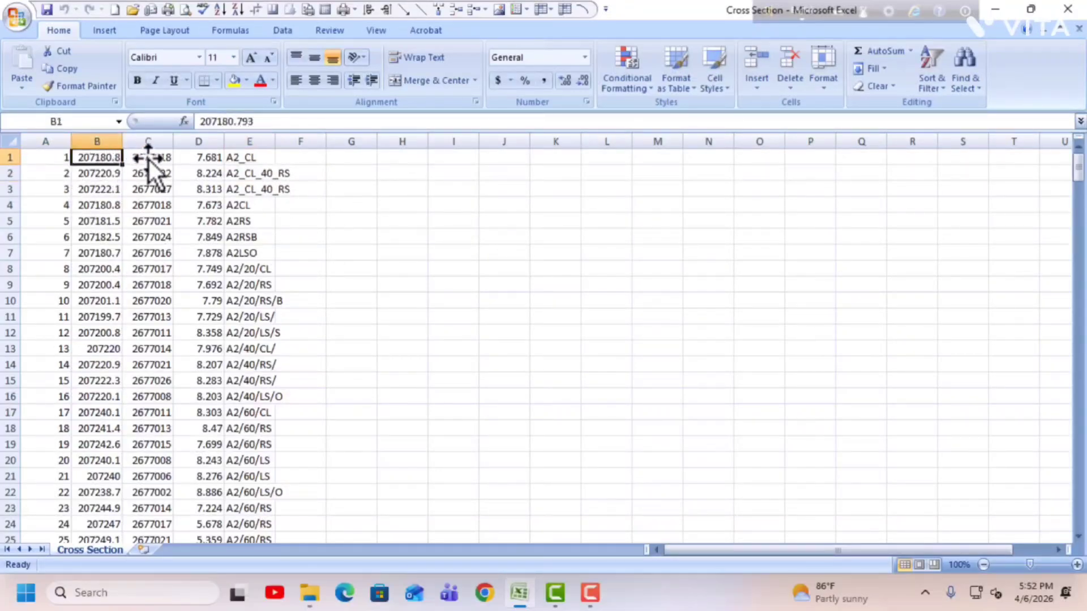
{"action": "left_click", "coordinate": [148, 159]}
{"action": "left_click_drag", "start_coordinate": [173, 142], "coordinate": [175, 142]}
{"action": "double_click", "coordinate": [176, 142]}
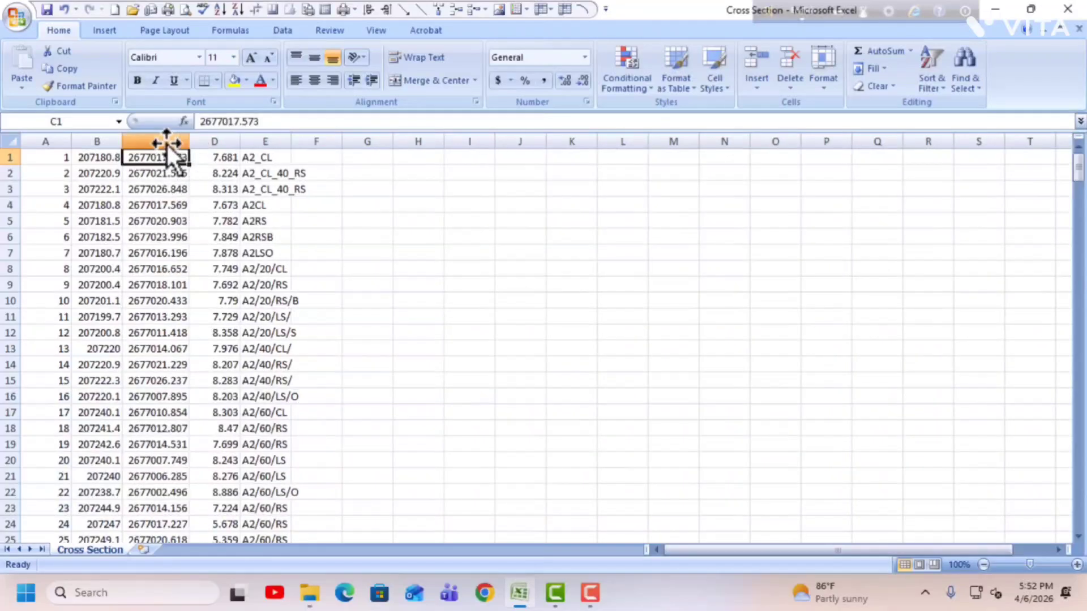
{"action": "double_click", "coordinate": [121, 141]}
{"action": "left_click", "coordinate": [576, 268]}
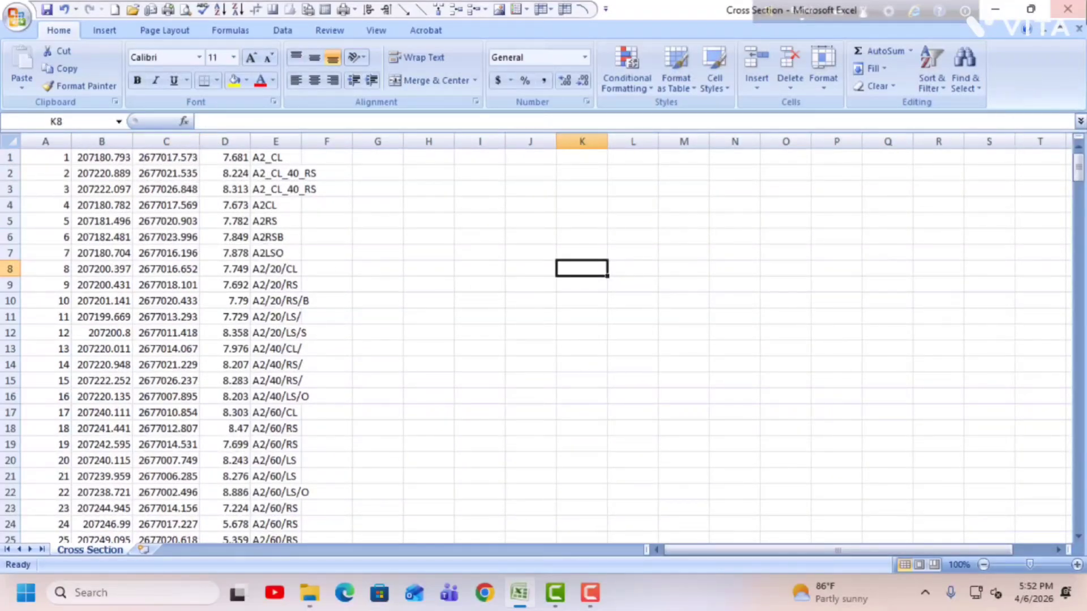
- Close the Cross Section CSV and discard the column width changes, cancelling the attempt to save it again
{"action": "left_click", "coordinate": [1053, 16]}
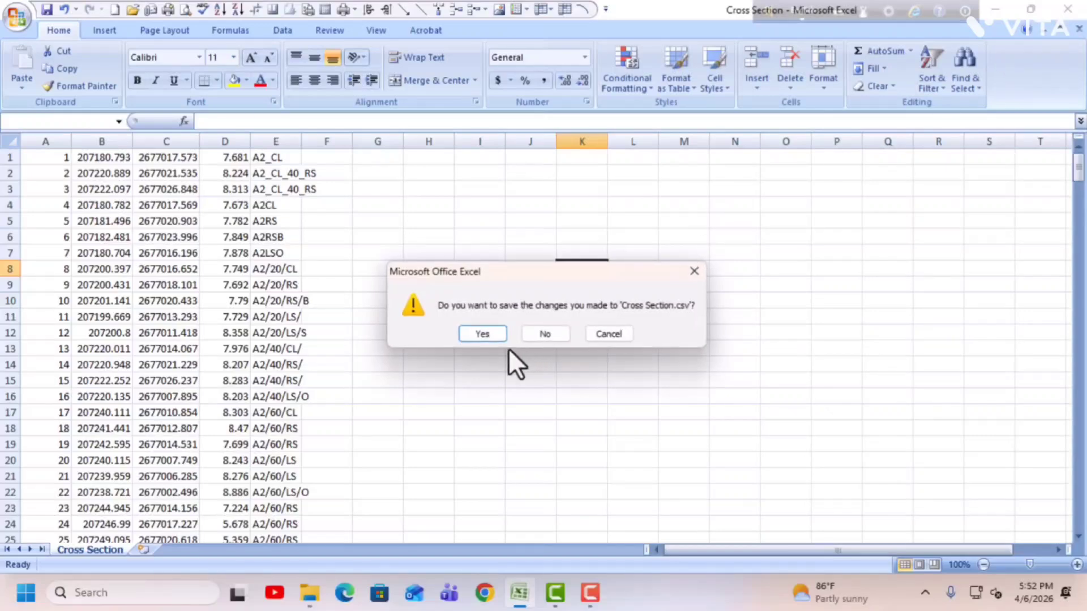
{"action": "left_click", "coordinate": [482, 333]}
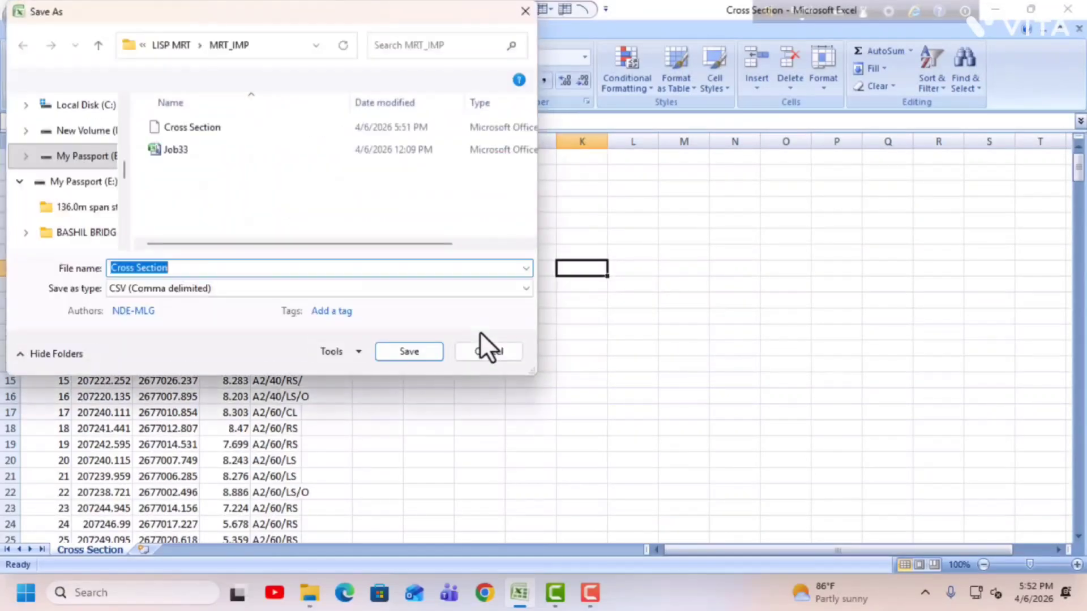
{"action": "left_click", "coordinate": [487, 351]}
{"action": "left_click", "coordinate": [1070, 10]}
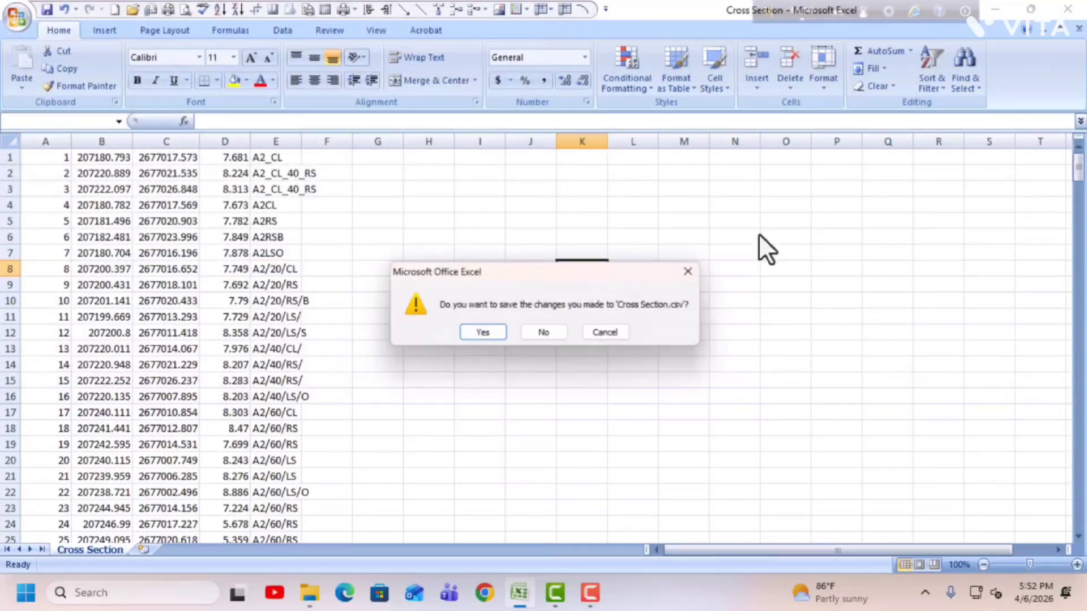
{"action": "left_click", "coordinate": [552, 333]}
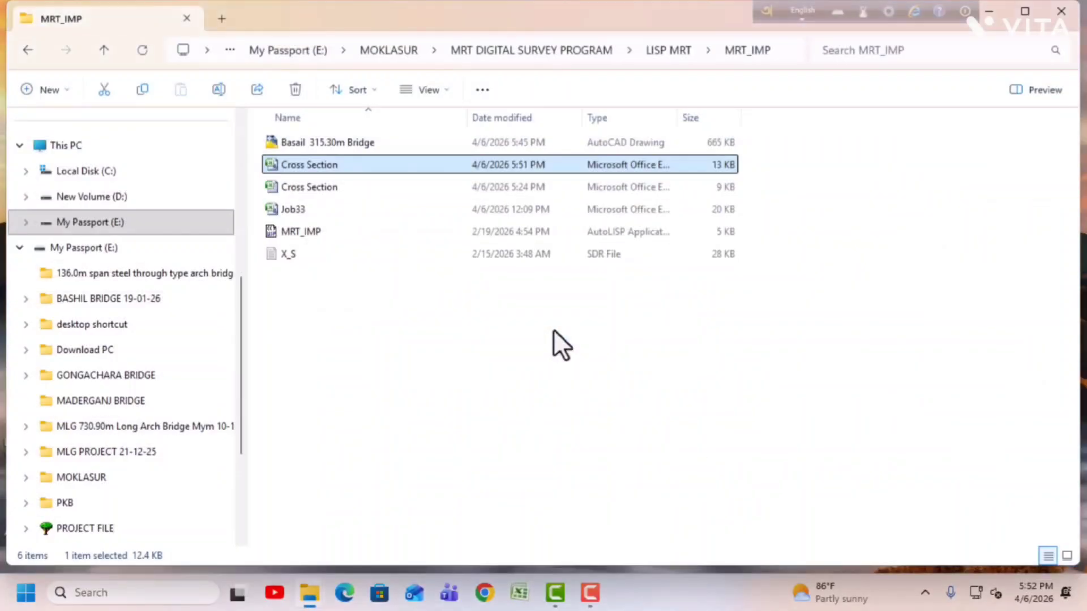
- Open the Basail 315.30m Bridge drawing in AutoCAD and load the MRT_IMP AutoLISP application from the MRT_IMP folder
{"action": "left_click", "coordinate": [308, 144]}
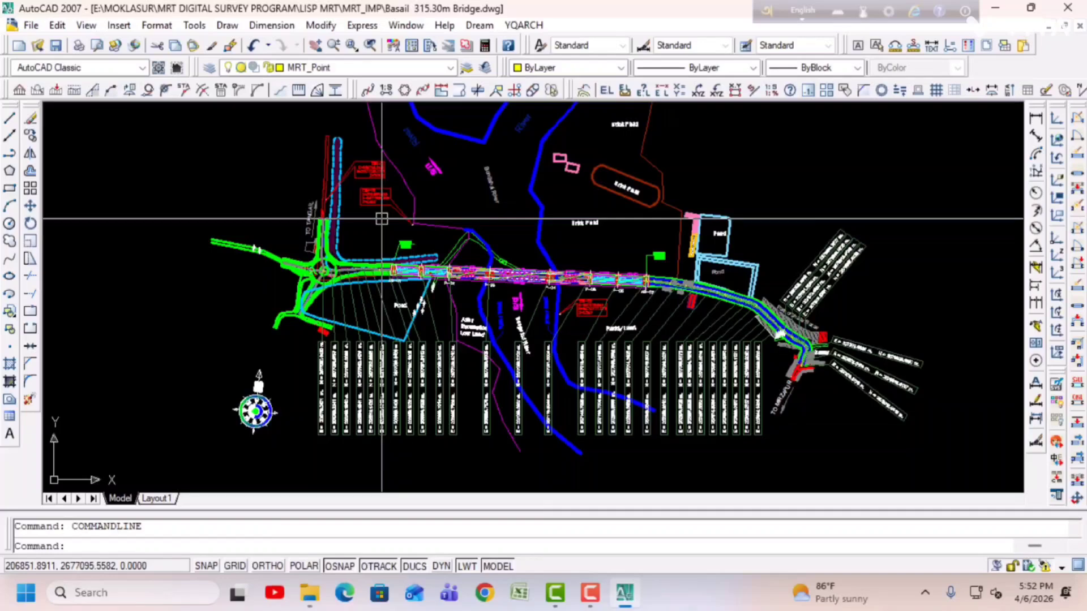
{"action": "type", "text": "ap"}
{"action": "key", "text": "Return"}
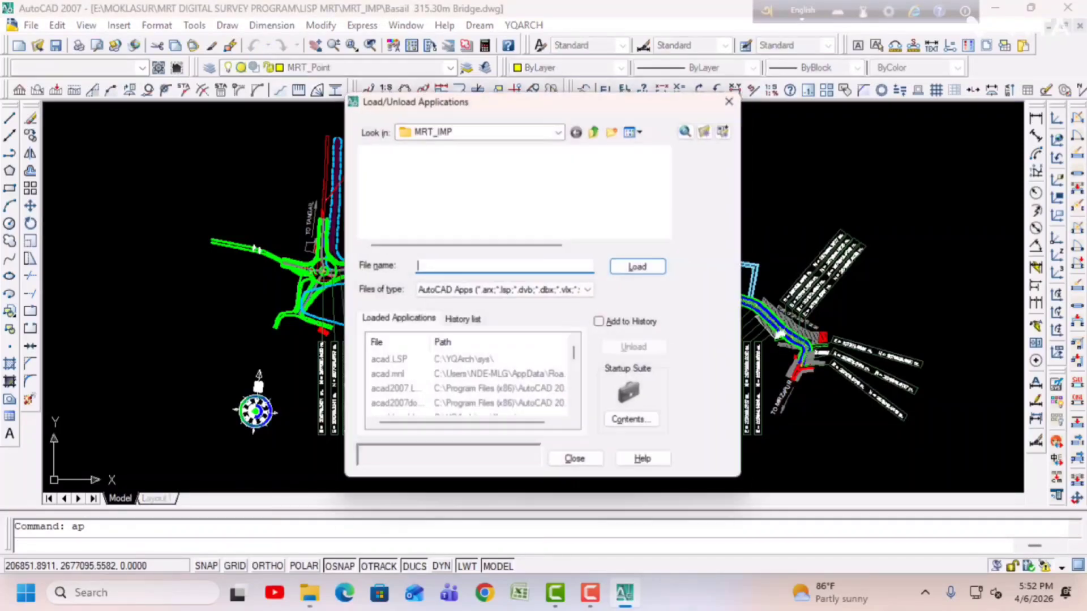
{"action": "left_click", "coordinate": [393, 170]}
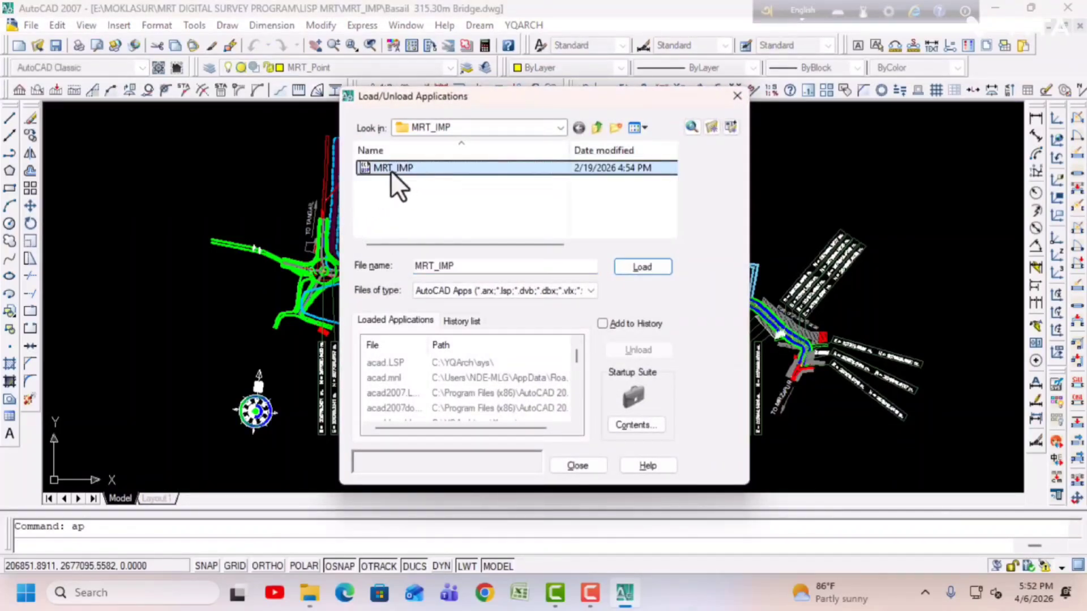
{"action": "left_click", "coordinate": [495, 129]}
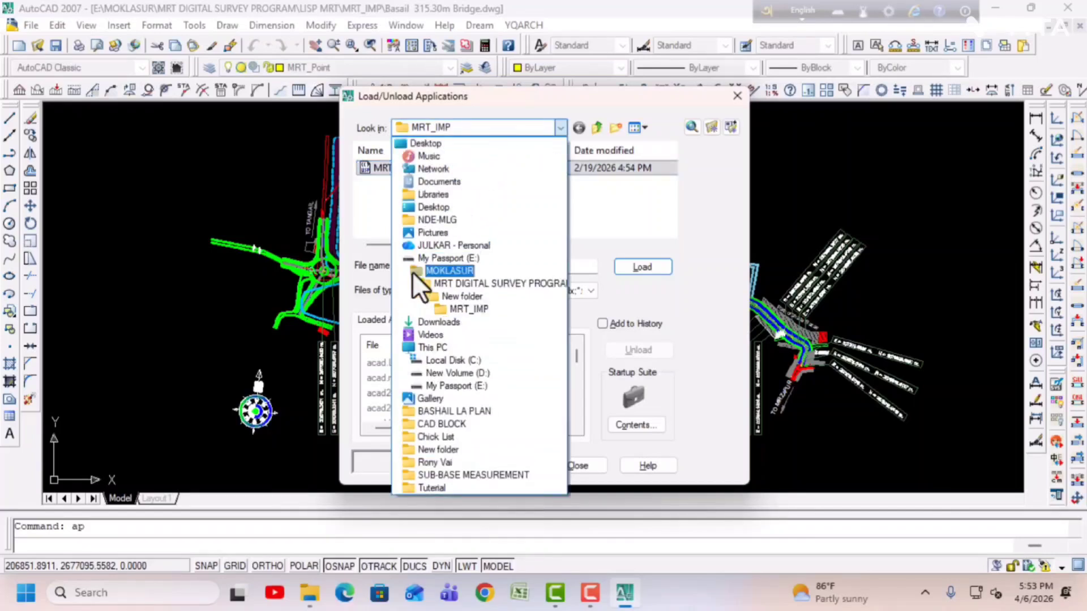
{"action": "left_click", "coordinate": [476, 309]}
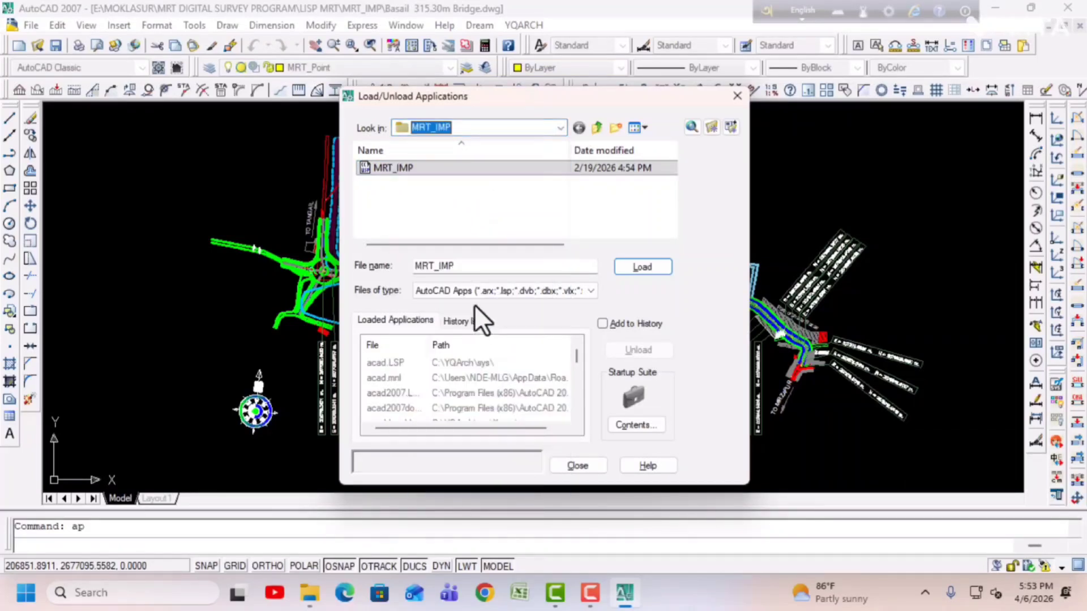
{"action": "left_click", "coordinate": [400, 170]}
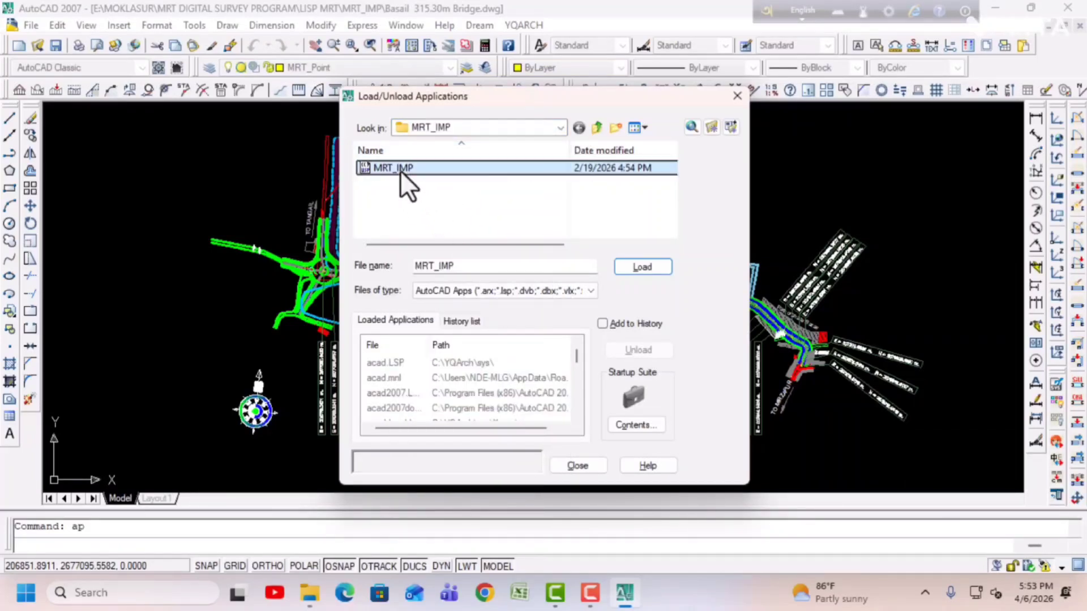
{"action": "left_click", "coordinate": [644, 267]}
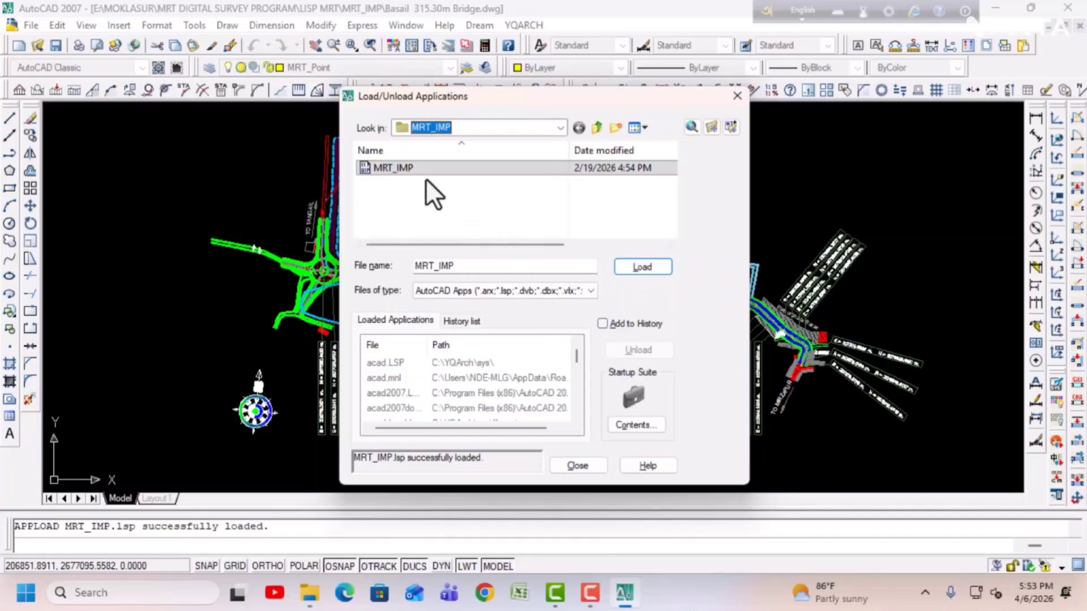
{"action": "left_click", "coordinate": [573, 466]}
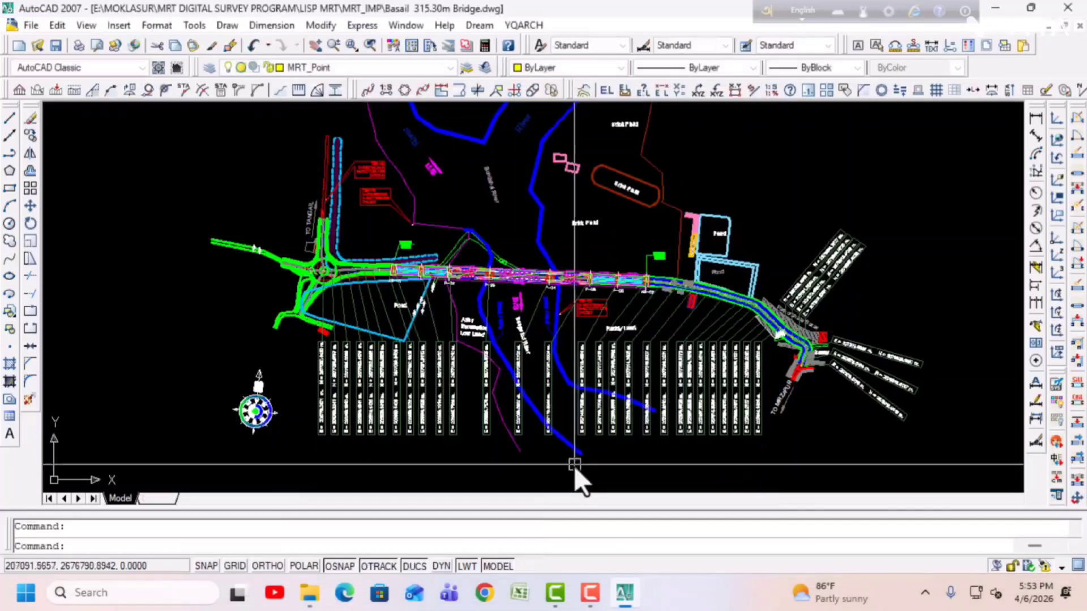
- Delete the Job33 file from the MRT_IMP folder in File Explorer and return to the bridge drawing in AutoCAD
{"action": "left_click", "coordinate": [999, 8]}
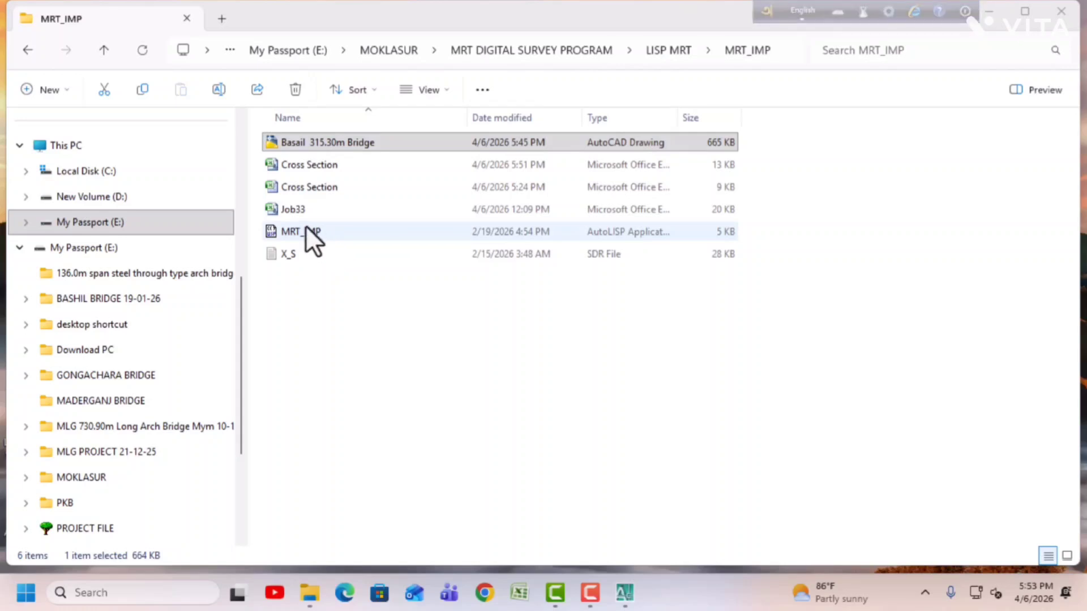
{"action": "left_click", "coordinate": [291, 211]}
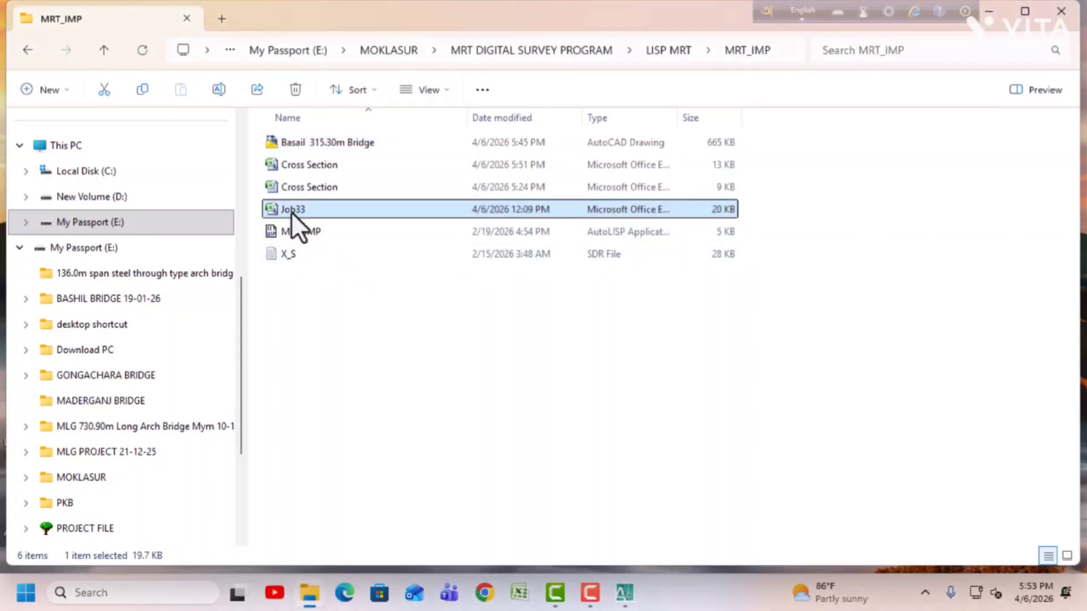
{"action": "key", "text": "Delete"}
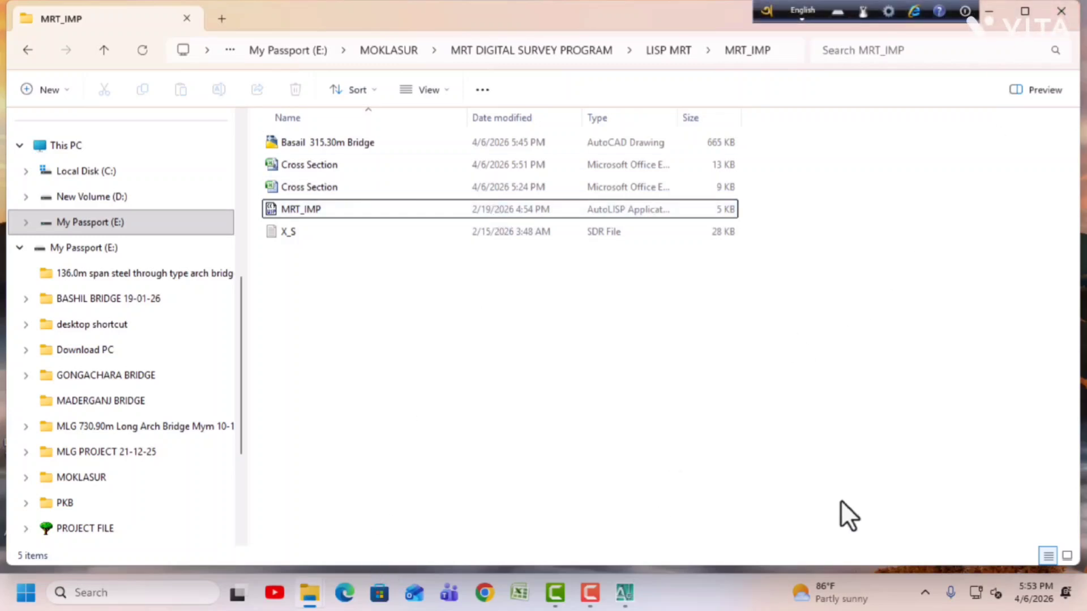
{"action": "left_click", "coordinate": [590, 593]}
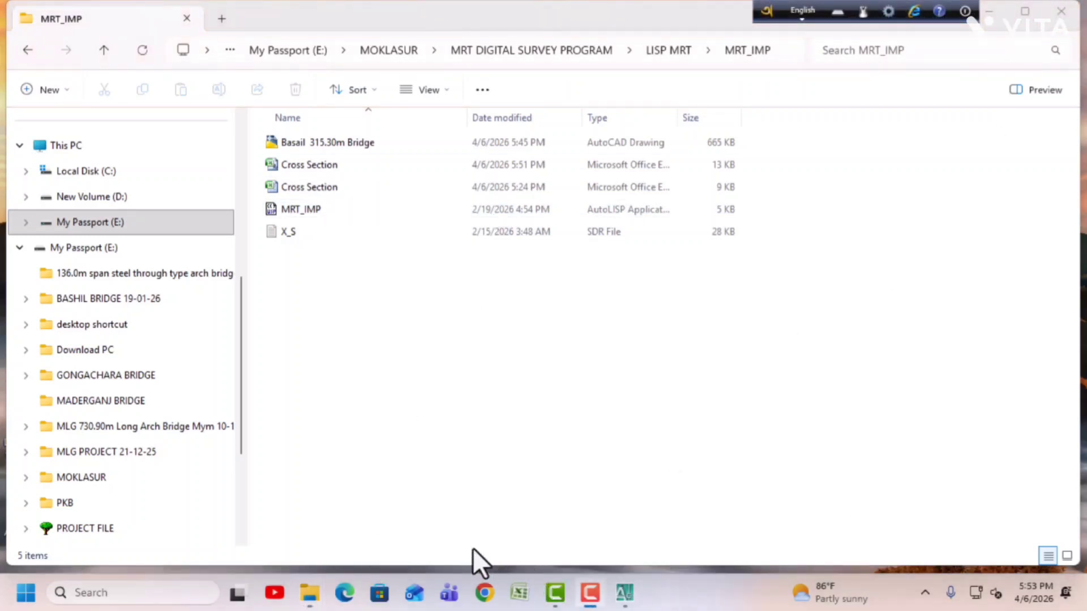
{"action": "left_click", "coordinate": [625, 593]}
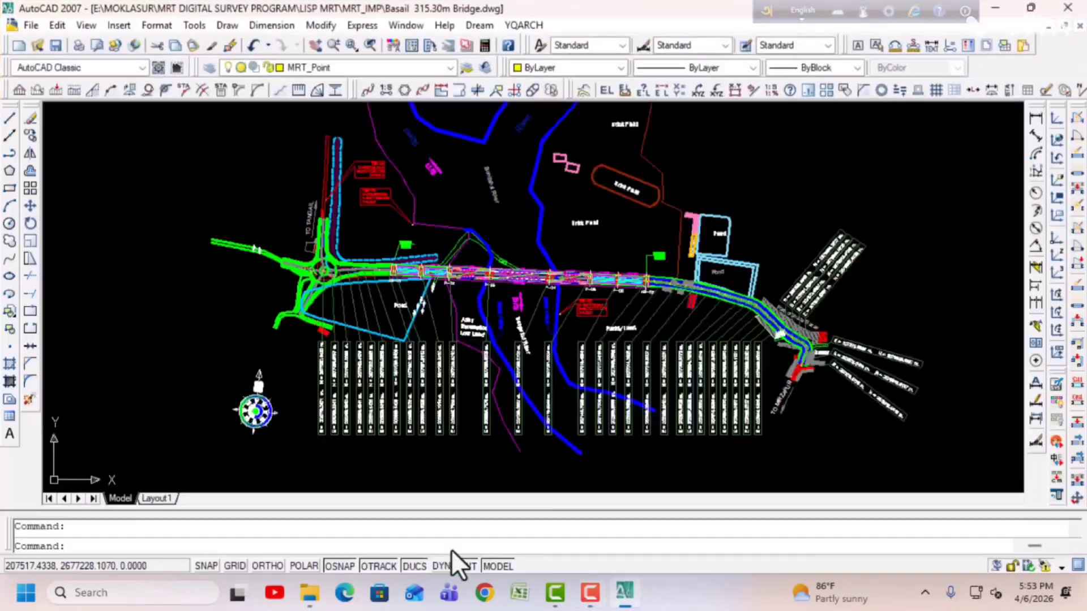
- Run the MRT_IMP command and choose to draw a closed polyline with a width of .02
{"action": "left_click", "coordinate": [432, 548]}
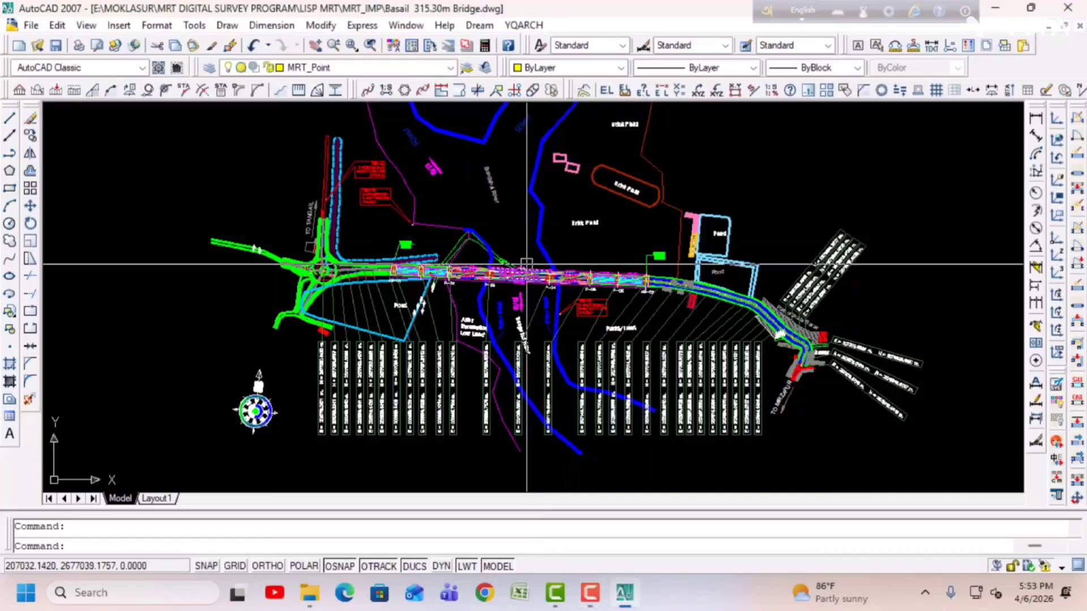
{"action": "middle_click_drag", "start_coordinate": [536, 241], "coordinate": [527, 306]}
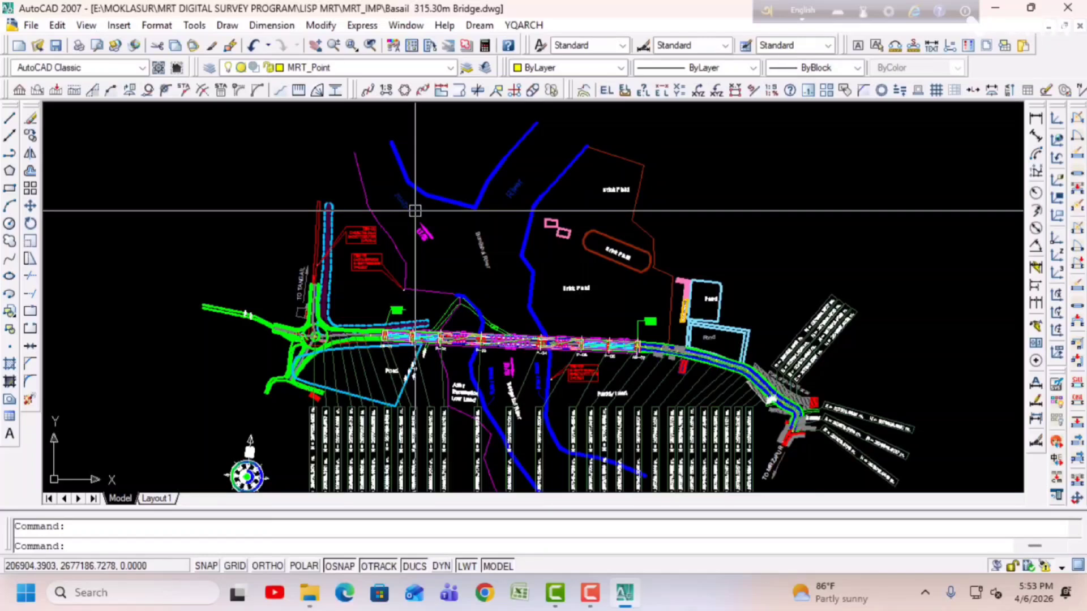
{"action": "type", "text": "rt_imp"}
{"action": "key", "text": "Return"}
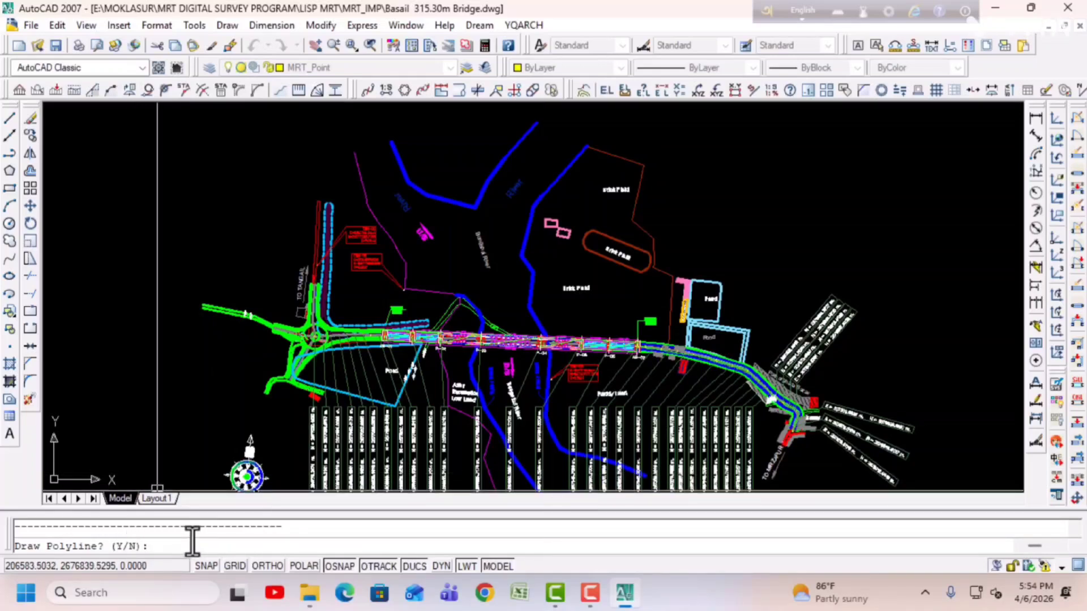
{"action": "type", "text": "y"}
{"action": "key", "text": "Return"}
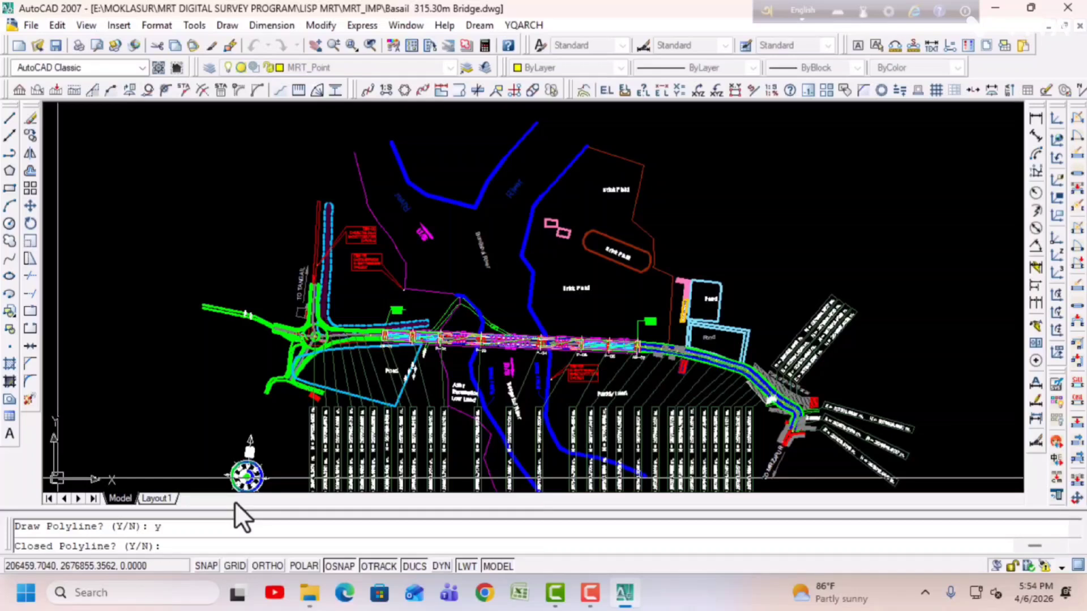
{"action": "type", "text": "y"}
{"action": "key", "text": "Return"}
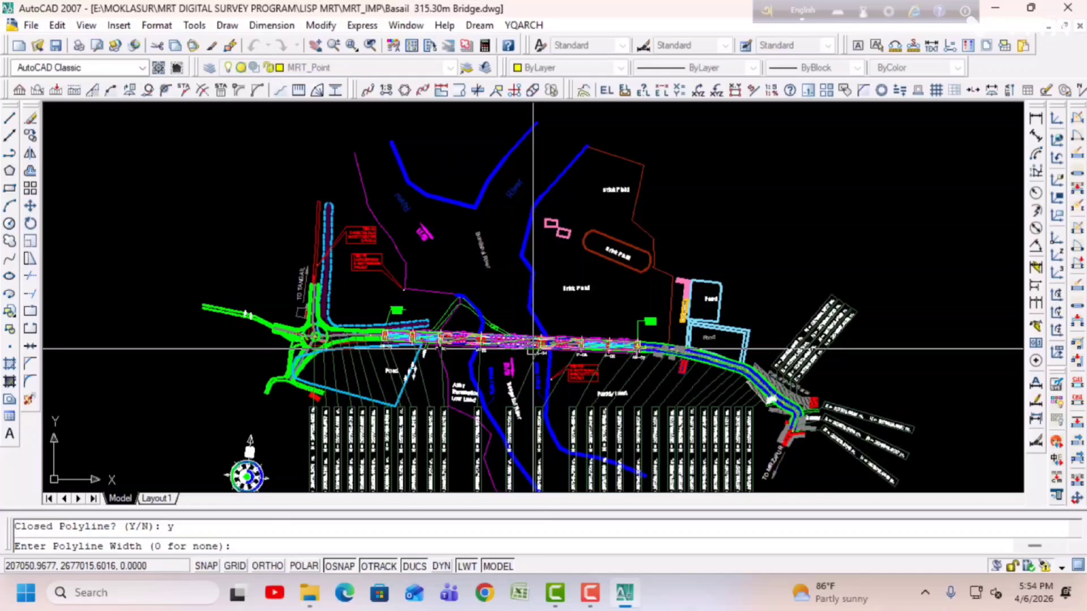
{"action": "type", "text": ".02"}
{"action": "key", "text": "Return"}
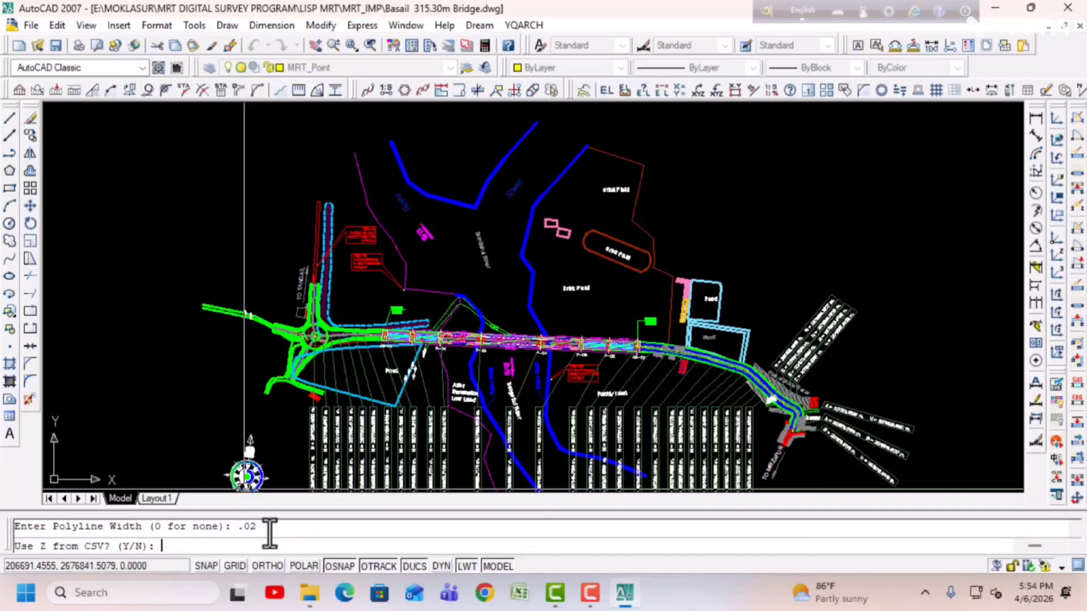
- Take Z values from the CSV and import the Cross Section file from the MRT_IMP folder into the drawing
{"action": "type", "text": "y"}
{"action": "key", "text": "Return"}
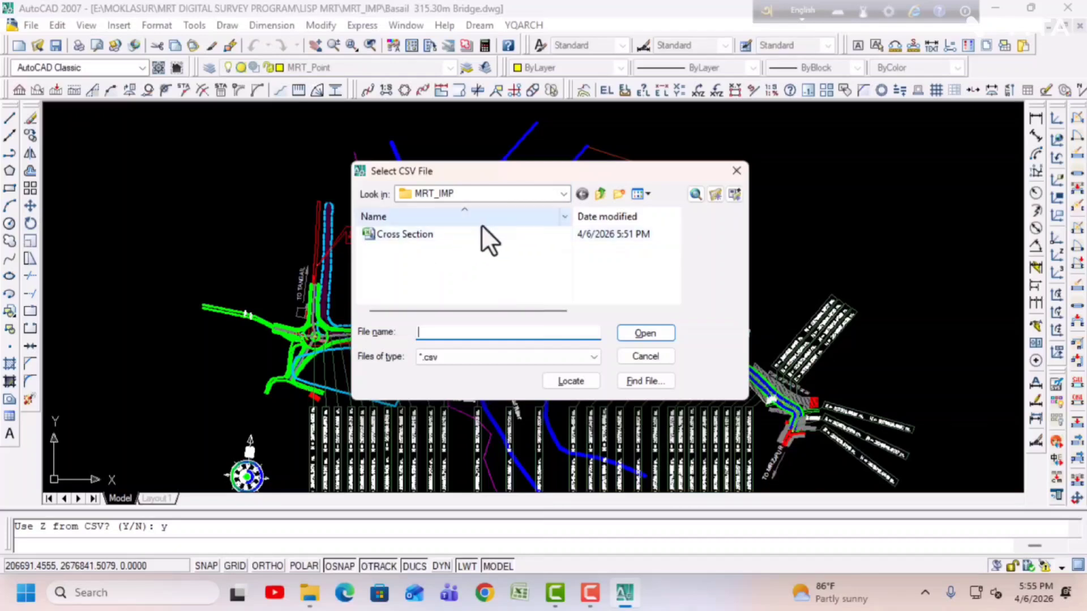
{"action": "left_click", "coordinate": [392, 232]}
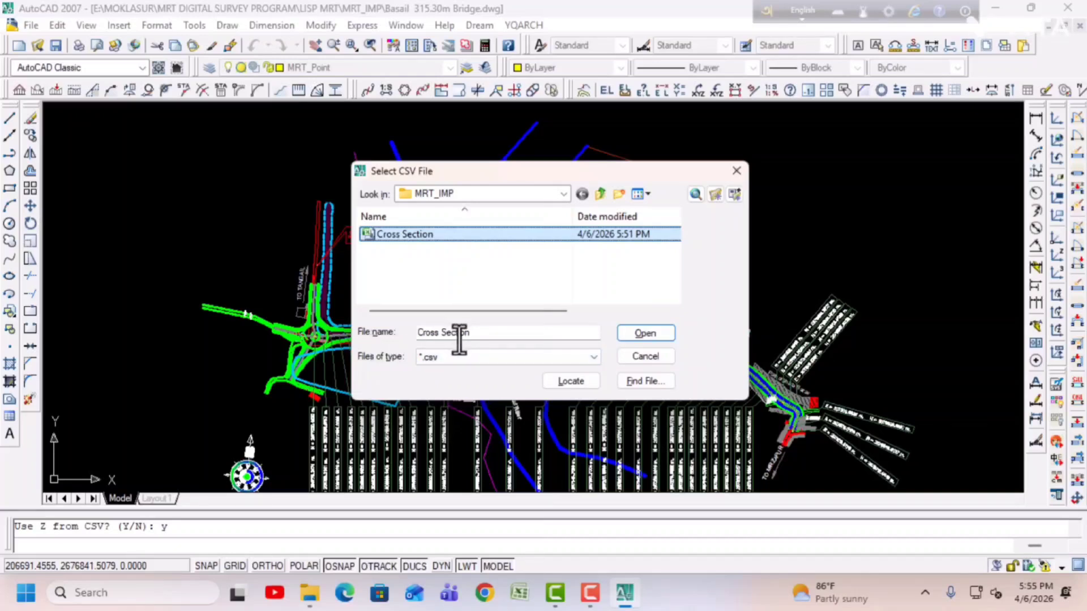
{"action": "left_click", "coordinate": [646, 334]}
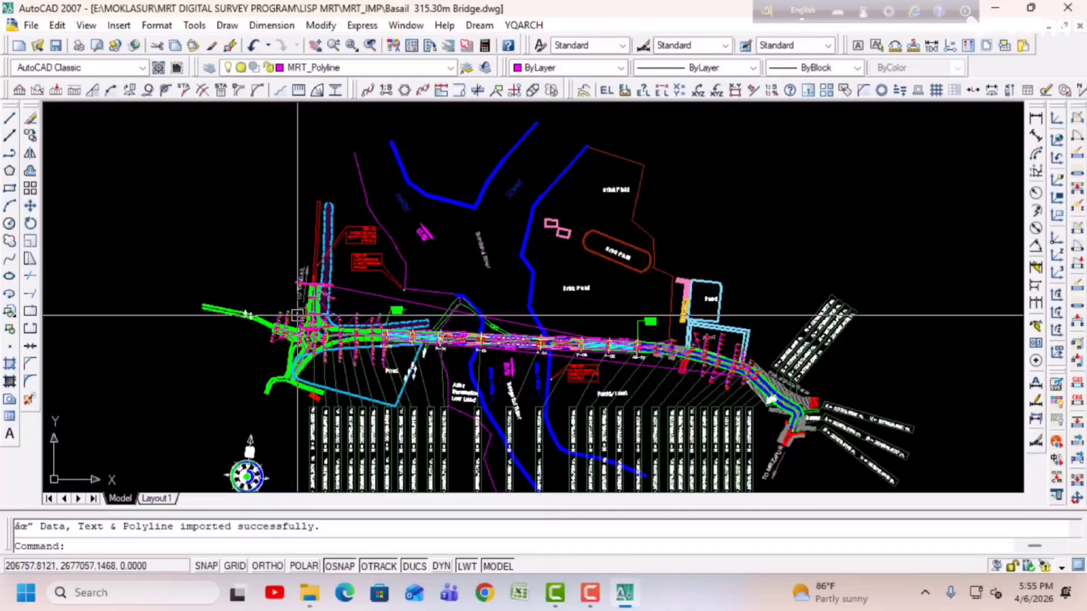
- Examine the imported point labels and polylines around the roundabout and along the road to Tangail up to TBM-01
{"action": "scroll", "coordinate": [304, 304], "scroll_direction": "up", "scroll_amount": 2}
{"action": "scroll", "coordinate": [269, 334], "scroll_direction": "up", "scroll_amount": 5}
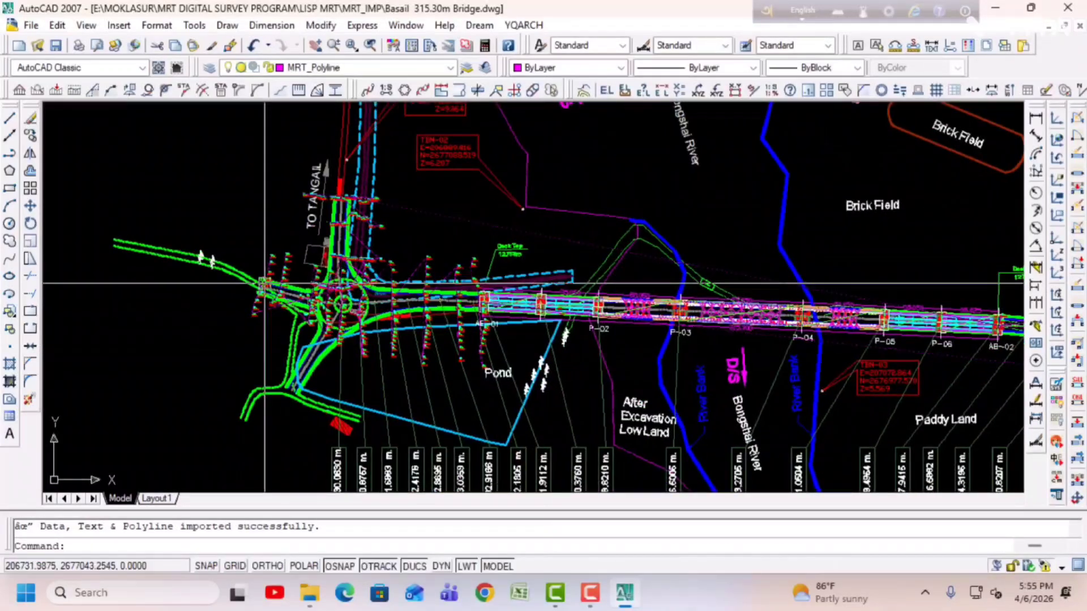
{"action": "scroll", "coordinate": [340, 288], "scroll_direction": "up", "scroll_amount": 3}
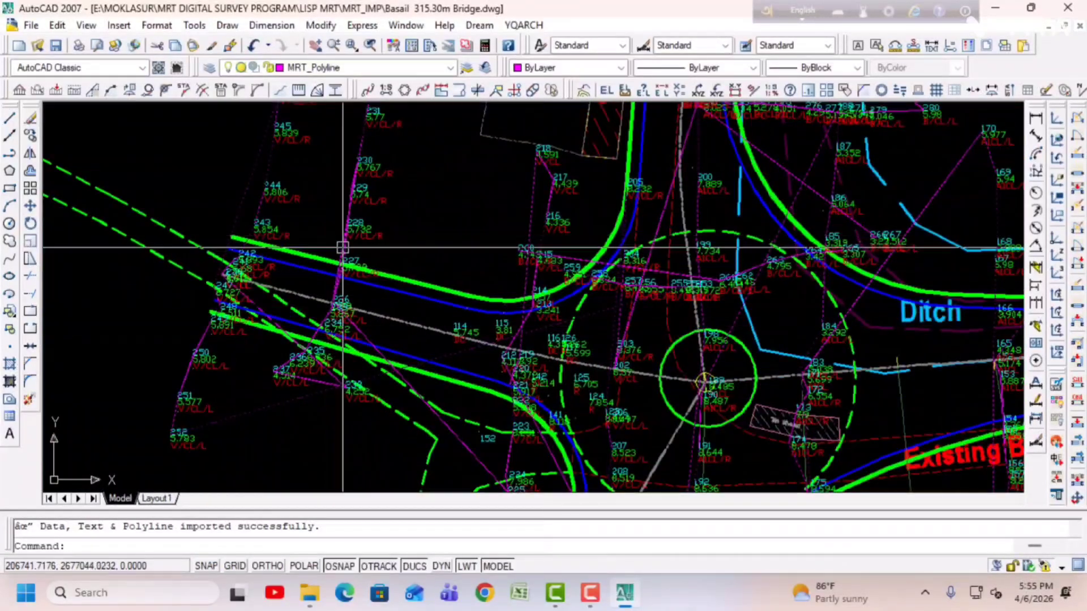
{"action": "mouse_move", "coordinate": [303, 340]}
{"action": "middle_mouse_down"}
{"action": "mouse_move", "coordinate": [371, 300]}
{"action": "mouse_move", "coordinate": [339, 322]}
{"action": "mouse_move", "coordinate": [345, 339]}
{"action": "middle_mouse_up"}
{"action": "mouse_move", "coordinate": [286, 273]}
{"action": "middle_mouse_down"}
{"action": "mouse_move", "coordinate": [177, 475]}
{"action": "mouse_move", "coordinate": [130, 514]}
{"action": "middle_mouse_up"}
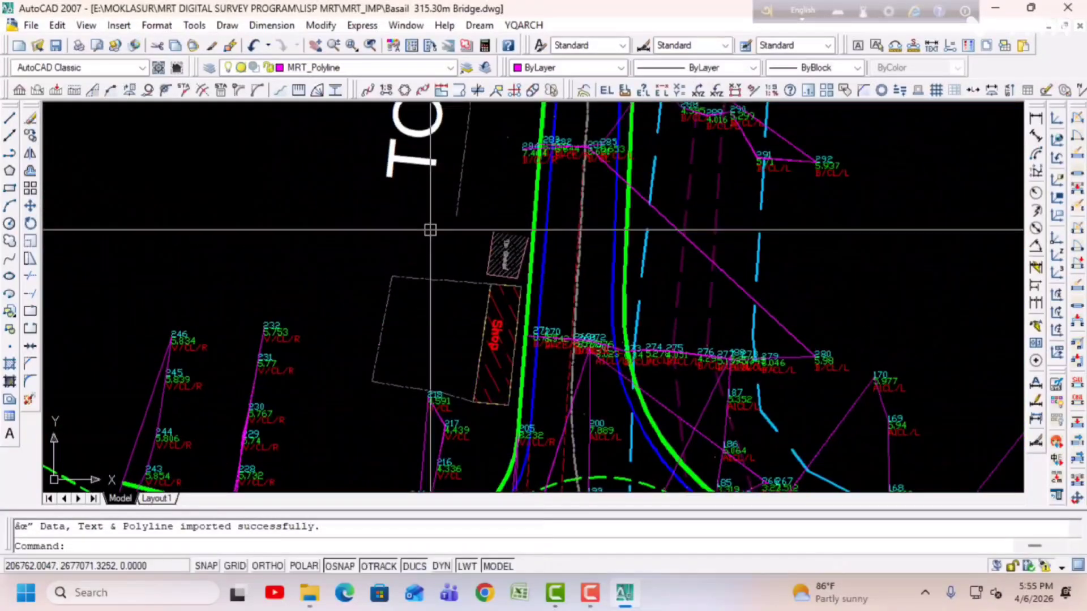
{"action": "scroll", "coordinate": [432, 231], "scroll_direction": "down", "scroll_amount": 2}
{"action": "middle_click_drag", "start_coordinate": [426, 320], "coordinate": [341, 130]}
{"action": "middle_click_drag", "start_coordinate": [407, 247], "coordinate": [389, 438]}
{"action": "middle_click_drag", "start_coordinate": [428, 298], "coordinate": [435, 439]}
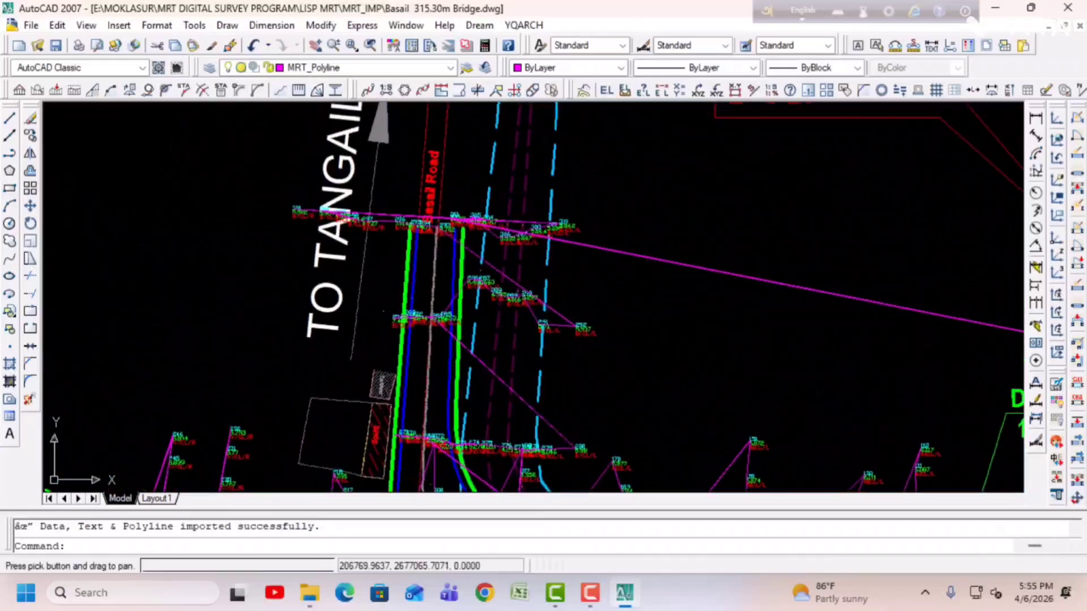
{"action": "middle_click_drag", "start_coordinate": [411, 263], "coordinate": [447, 420]}
{"action": "middle_click_drag", "start_coordinate": [453, 274], "coordinate": [444, 453]}
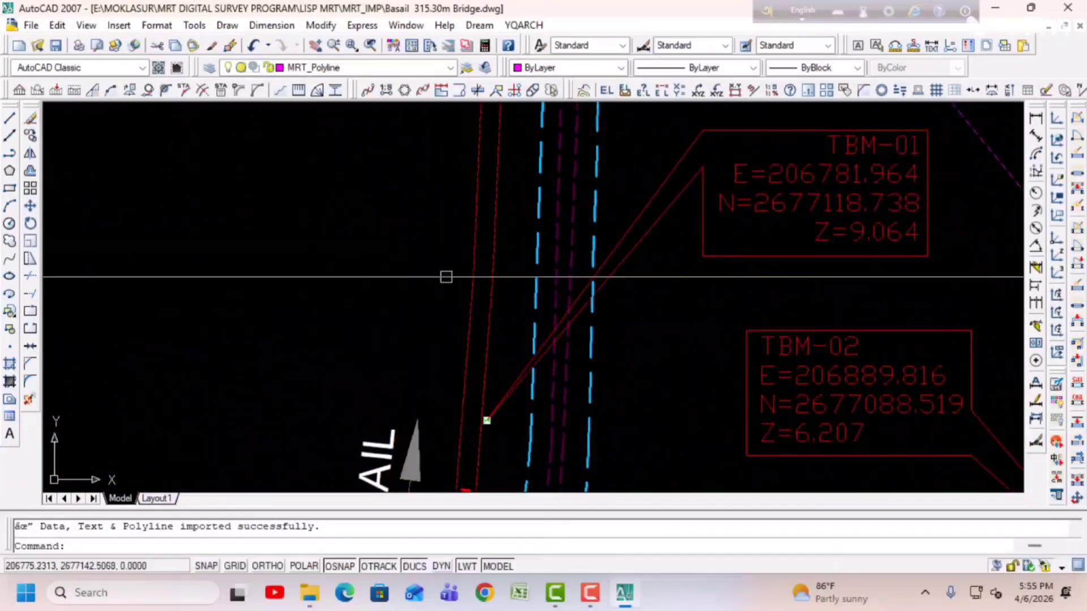
- Examine the imported cross-section labels and polylines along the approach road between the roundabout and abutment AB-01
{"action": "scroll", "coordinate": [446, 276], "scroll_direction": "down", "scroll_amount": 3}
{"action": "mouse_move", "coordinate": [514, 364]}
{"action": "middle_mouse_down"}
{"action": "mouse_move", "coordinate": [383, 179]}
{"action": "mouse_move", "coordinate": [323, 135]}
{"action": "middle_mouse_up"}
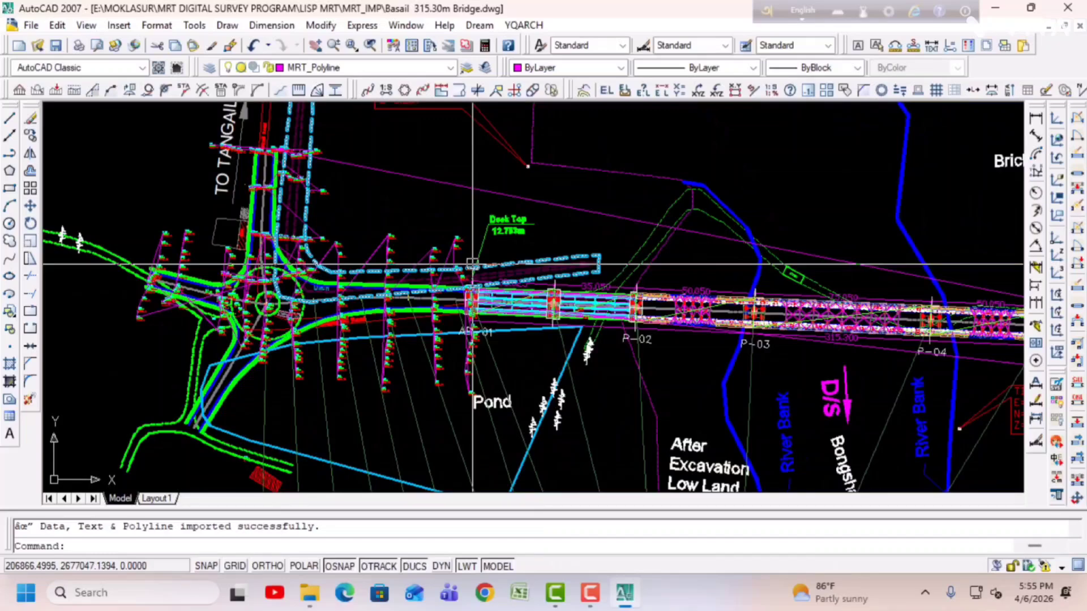
{"action": "scroll", "coordinate": [370, 247], "scroll_direction": "up", "scroll_amount": 2}
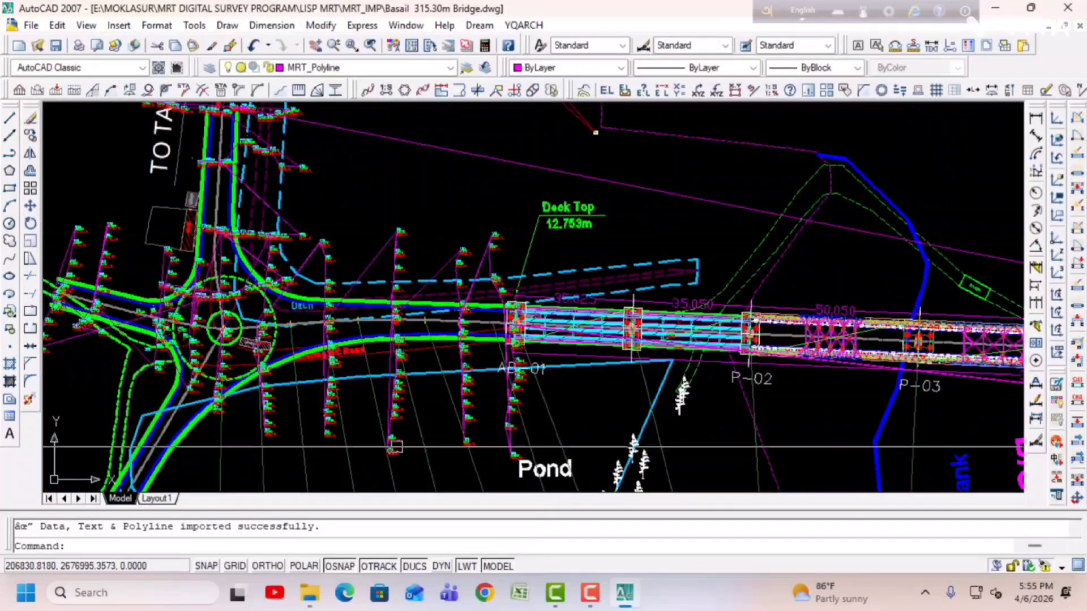
{"action": "scroll", "coordinate": [411, 414], "scroll_direction": "up", "scroll_amount": 6}
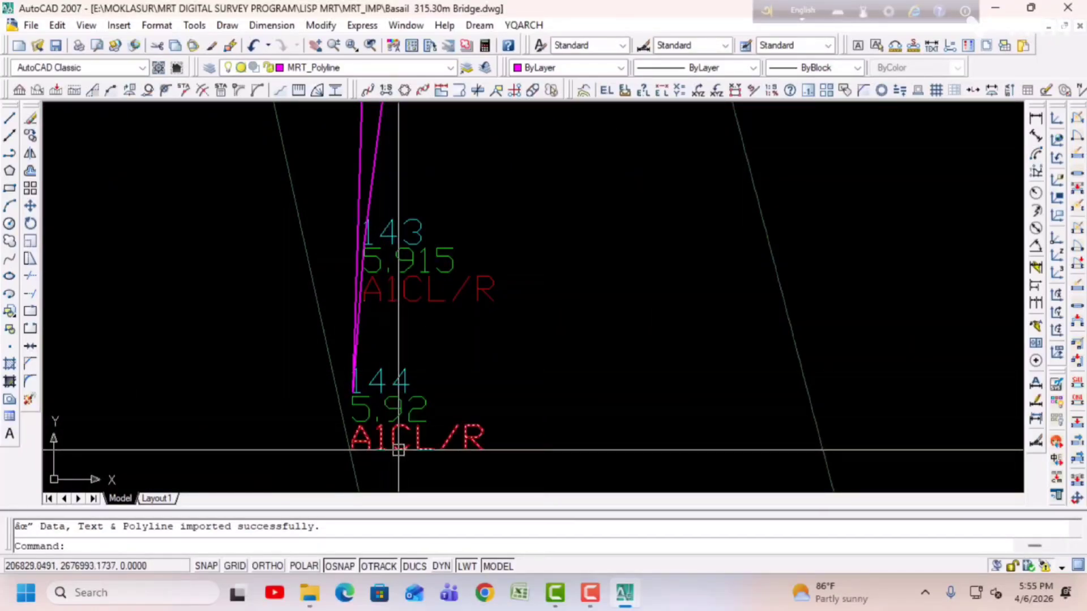
{"action": "scroll", "coordinate": [461, 266], "scroll_direction": "down", "scroll_amount": 5}
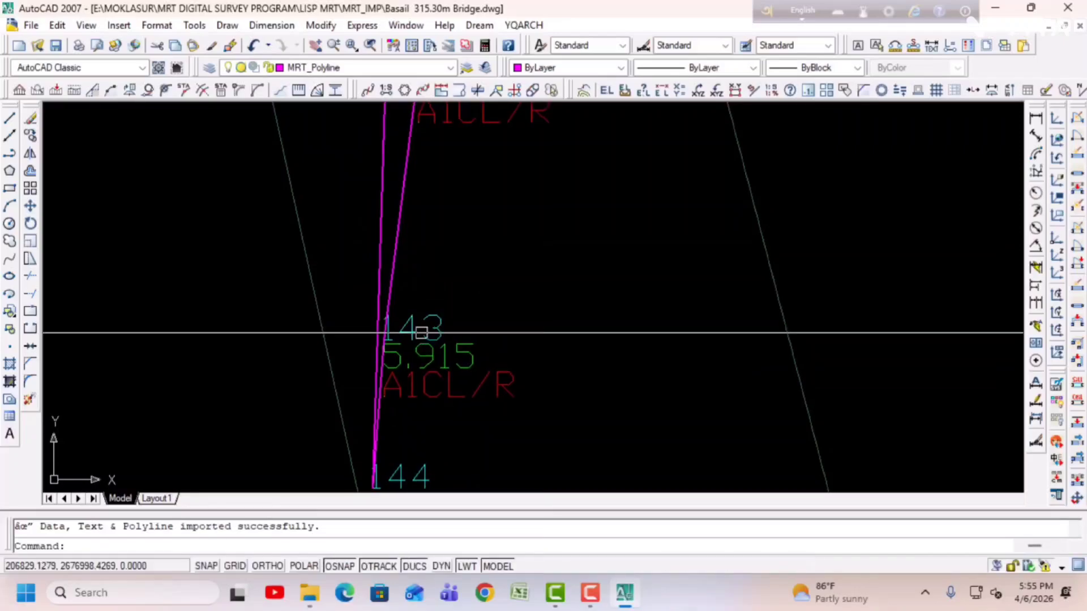
{"action": "scroll", "coordinate": [415, 335], "scroll_direction": "down", "scroll_amount": 5}
{"action": "middle_click_drag", "start_coordinate": [512, 252], "coordinate": [441, 339]}
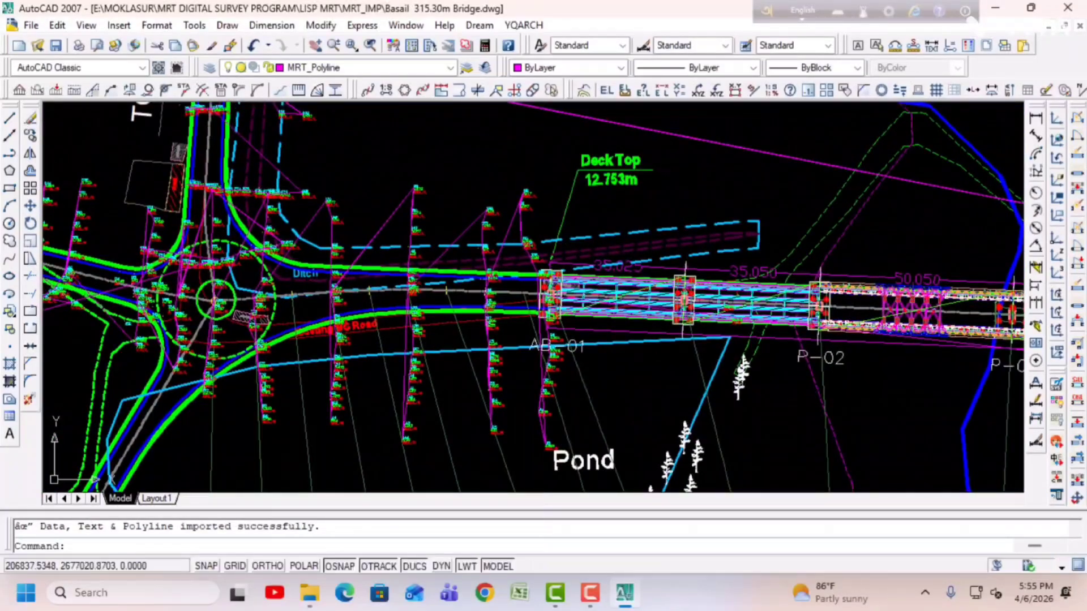
{"action": "scroll", "coordinate": [464, 303], "scroll_direction": "up", "scroll_amount": 8}
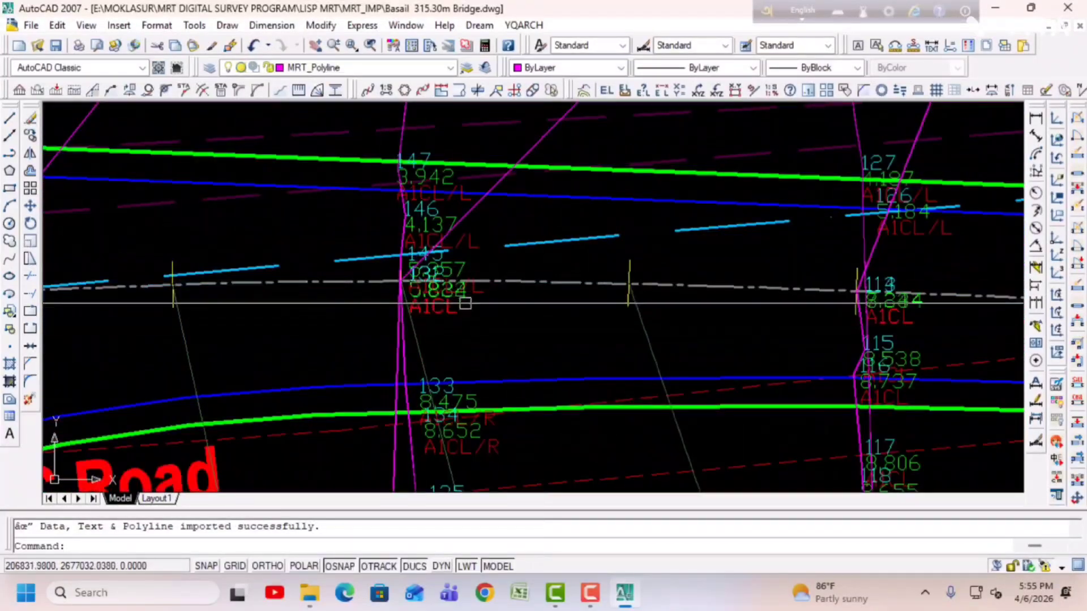
{"action": "scroll", "coordinate": [465, 270], "scroll_direction": "down", "scroll_amount": 8}
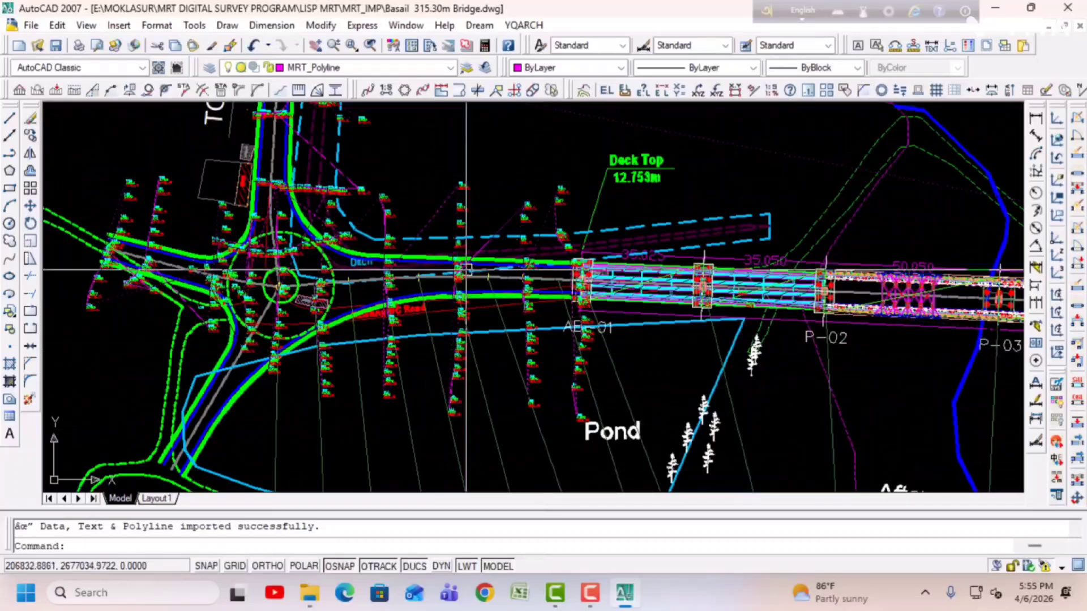
{"action": "scroll", "coordinate": [416, 275], "scroll_direction": "up", "scroll_amount": 5}
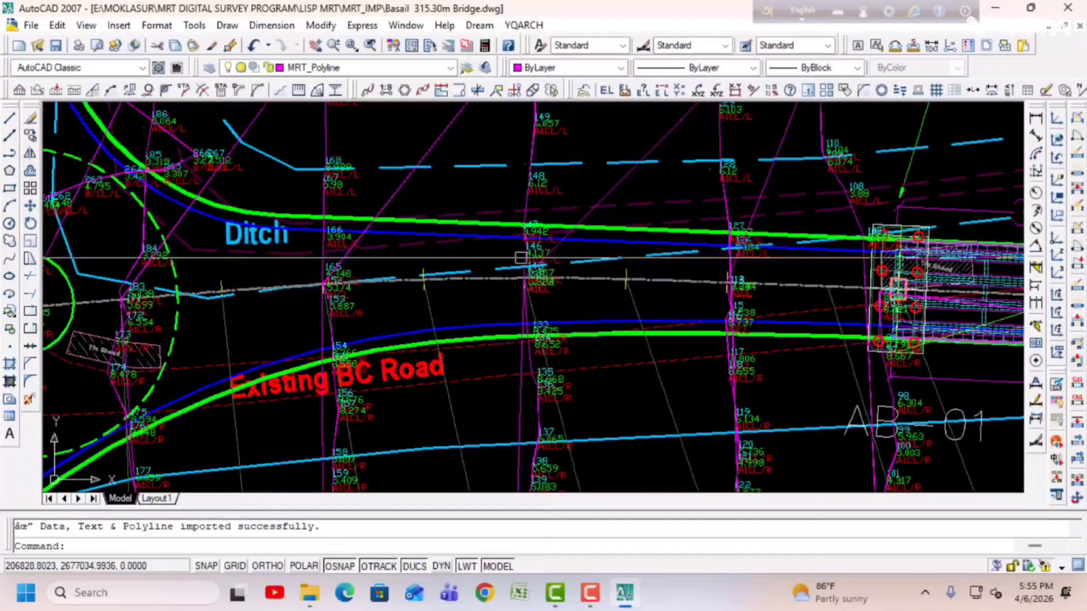
{"action": "middle_click_drag", "start_coordinate": [521, 286], "coordinate": [515, 426]}
{"action": "scroll", "coordinate": [540, 344], "scroll_direction": "up", "scroll_amount": 3}
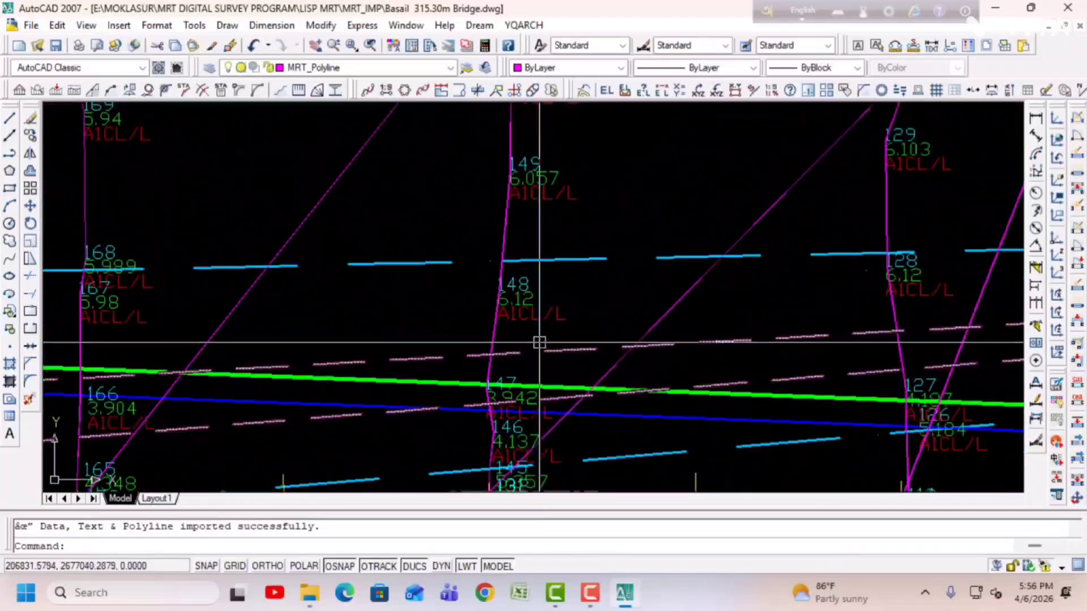
{"action": "scroll", "coordinate": [538, 342], "scroll_direction": "down", "scroll_amount": 8}
{"action": "middle_click_drag", "start_coordinate": [586, 311], "coordinate": [486, 238]}
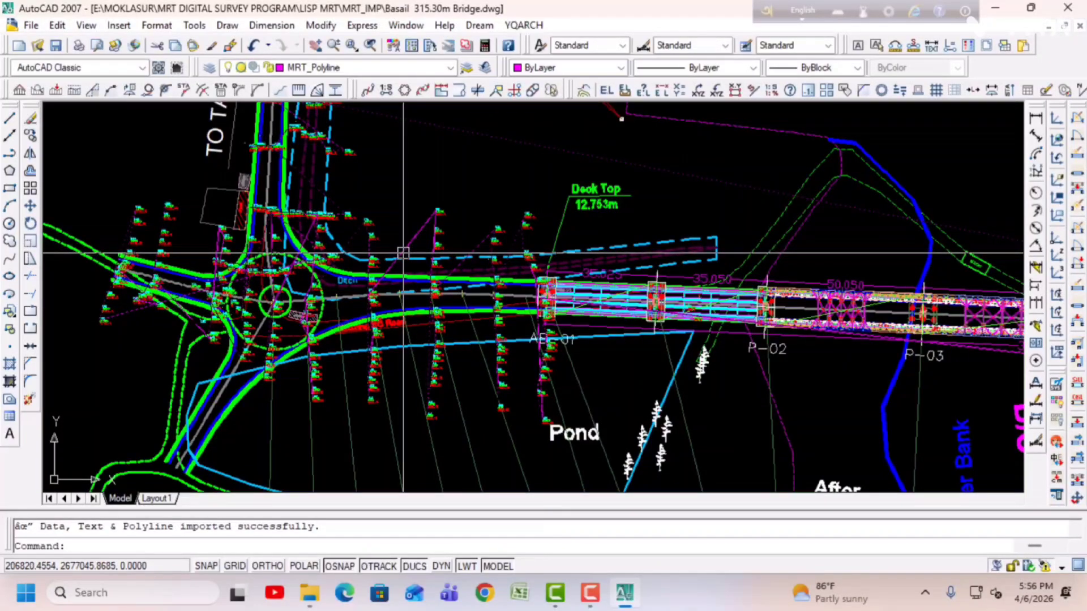
- Examine the imported cross-section points along the approach road from abutment AB-02 to Pathorghata Bazar
{"action": "scroll", "coordinate": [474, 275], "scroll_direction": "down", "scroll_amount": 2}
{"action": "middle_click_drag", "start_coordinate": [643, 271], "coordinate": [458, 249]}
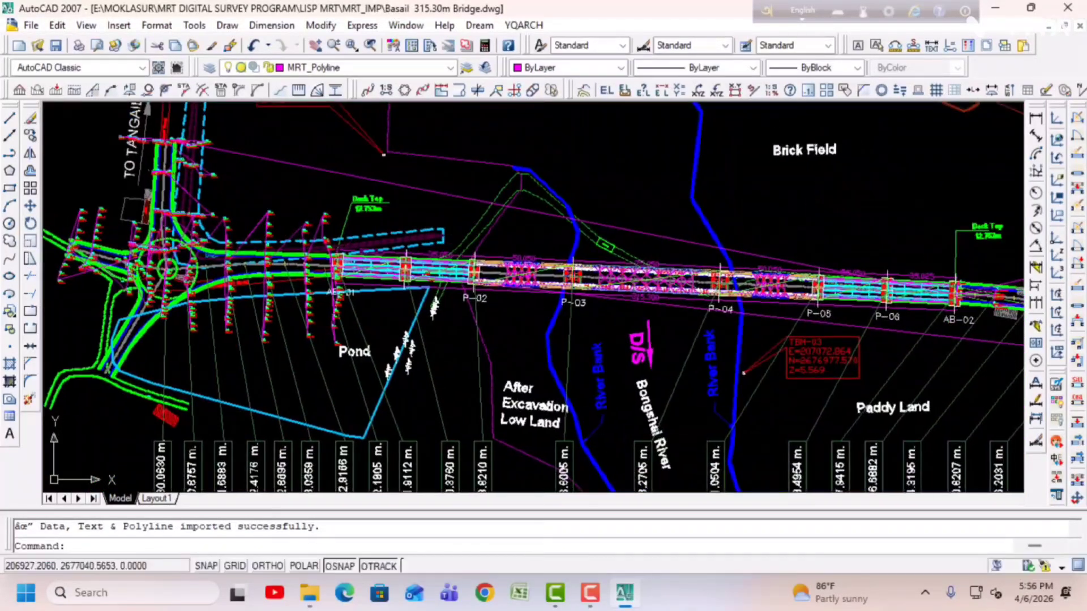
{"action": "middle_click_drag", "start_coordinate": [699, 283], "coordinate": [90, 207]}
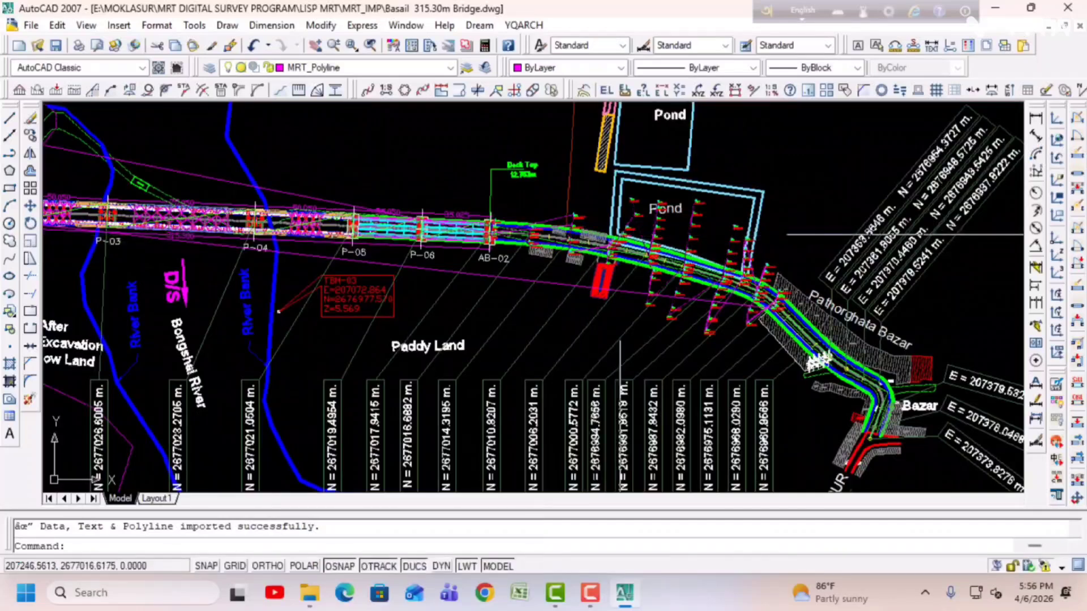
{"action": "scroll", "coordinate": [749, 299], "scroll_direction": "up", "scroll_amount": 5}
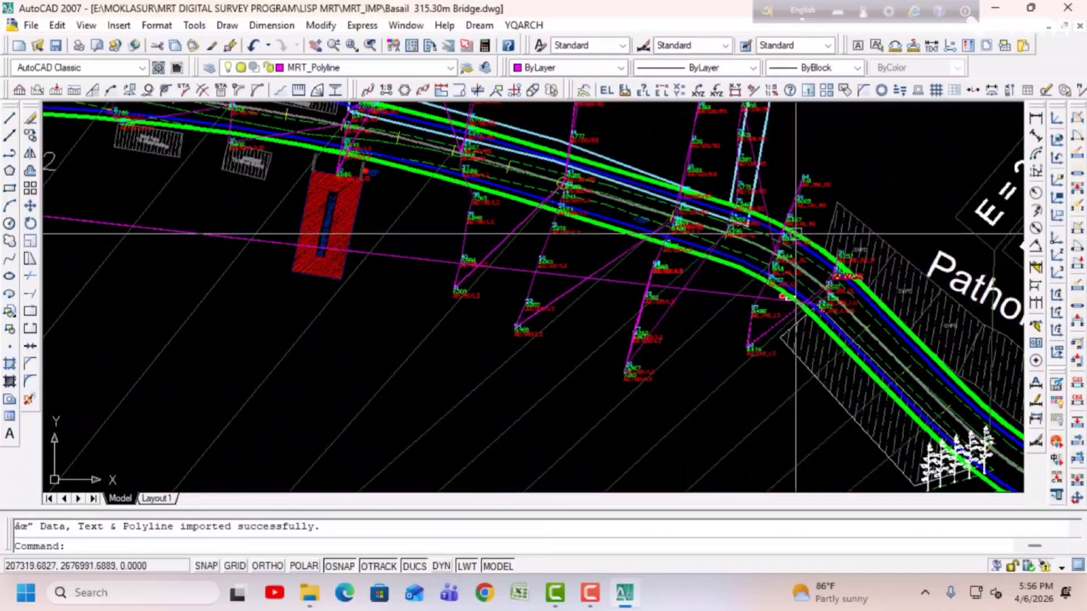
{"action": "mouse_move", "coordinate": [560, 200]}
{"action": "middle_mouse_down"}
{"action": "mouse_move", "coordinate": [668, 296]}
{"action": "mouse_move", "coordinate": [709, 255]}
{"action": "middle_mouse_up"}
{"action": "scroll", "coordinate": [710, 283], "scroll_direction": "down", "scroll_amount": 2}
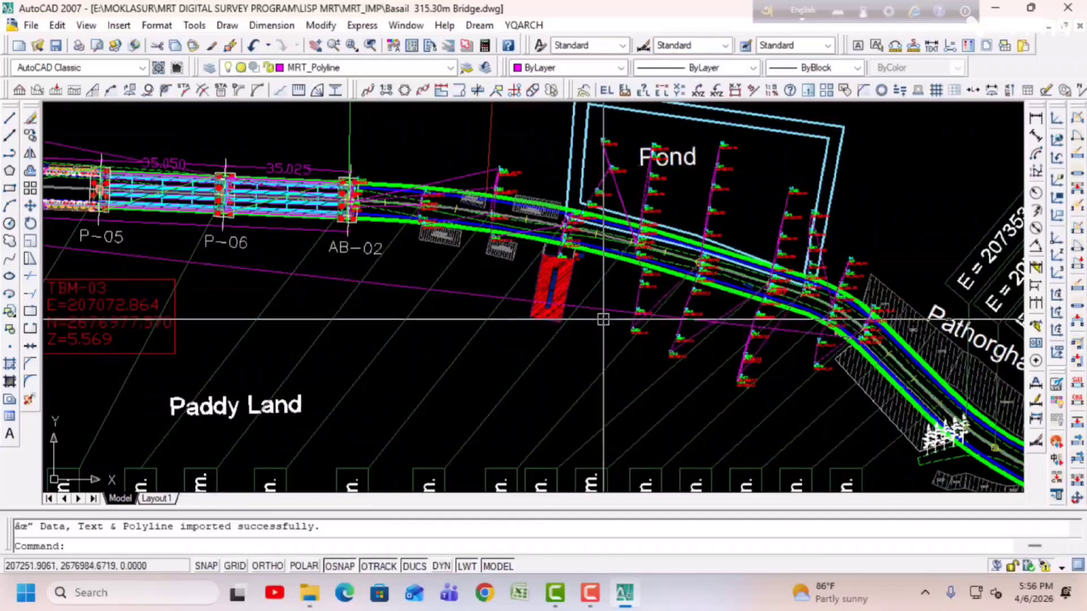
{"action": "scroll", "coordinate": [612, 292], "scroll_direction": "down", "scroll_amount": 4}
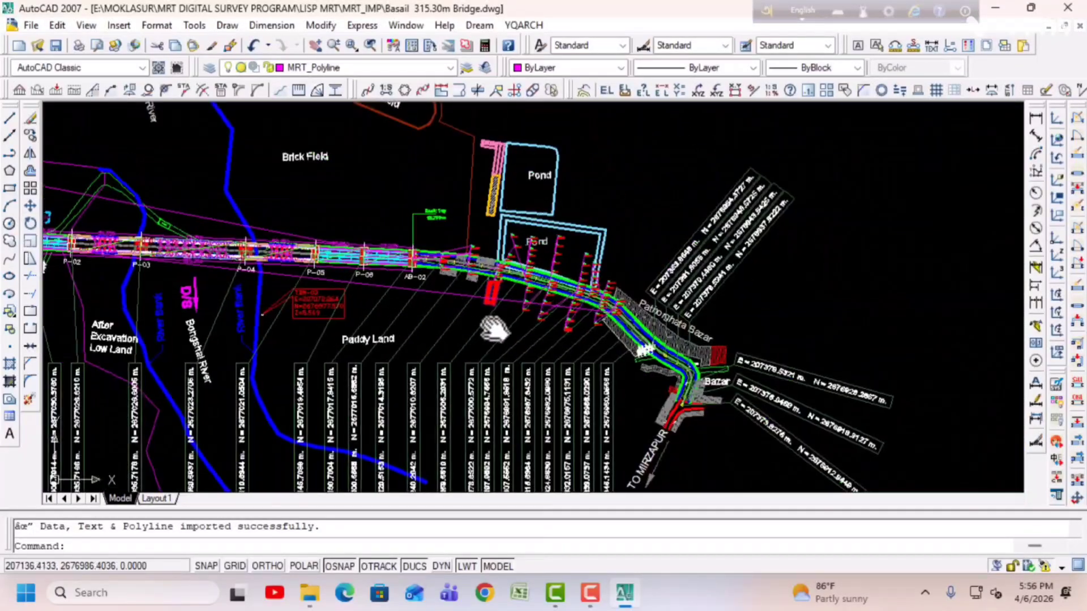
{"action": "middle_click_drag", "start_coordinate": [425, 301], "coordinate": [763, 340]}
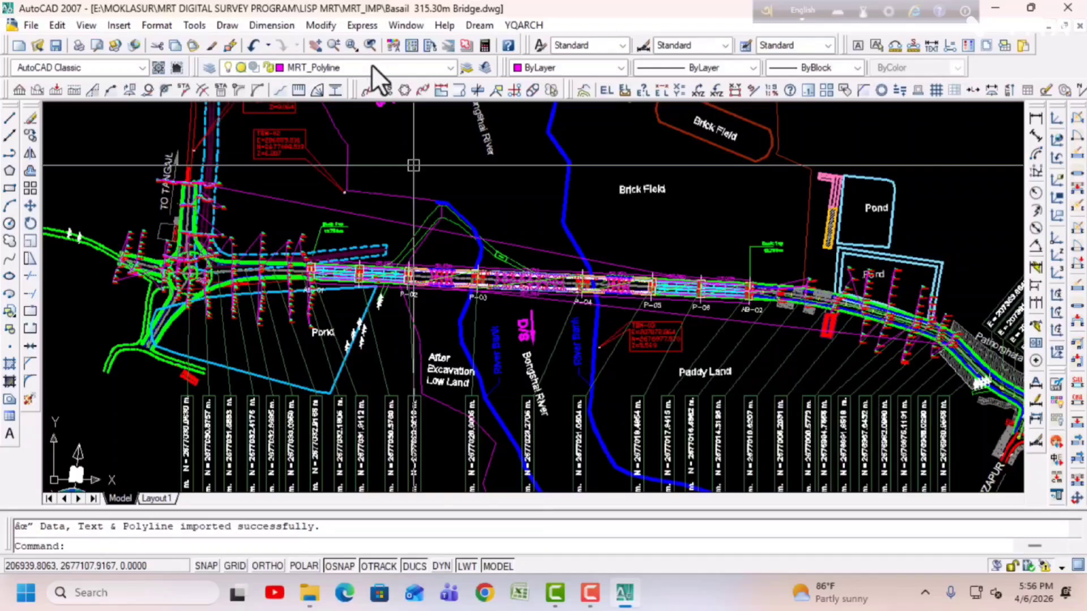
- Check the layer of the imported polyline near the roundabout and review the MRT layers in the layer list
{"action": "scroll", "coordinate": [247, 241], "scroll_direction": "up", "scroll_amount": 2}
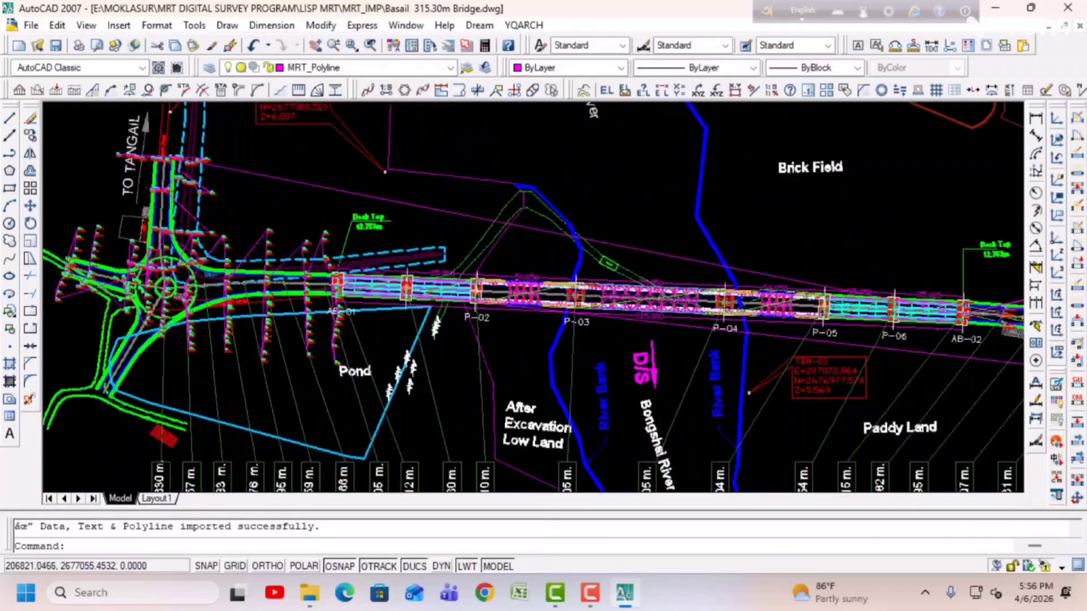
{"action": "scroll", "coordinate": [254, 244], "scroll_direction": "up", "scroll_amount": 2}
{"action": "left_click", "coordinate": [254, 244]}
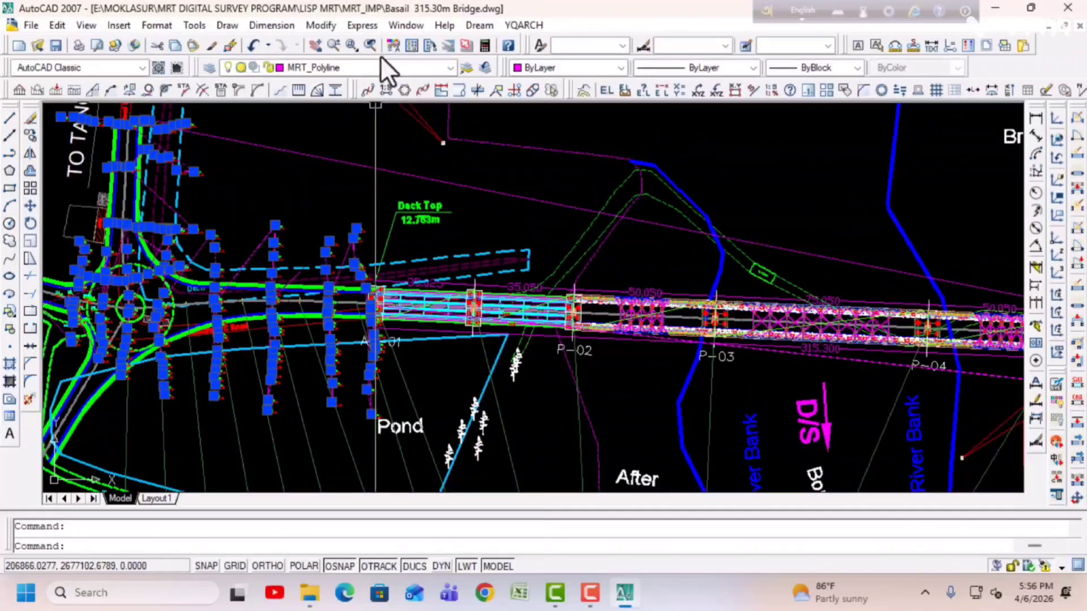
{"action": "key", "text": "Escape"}
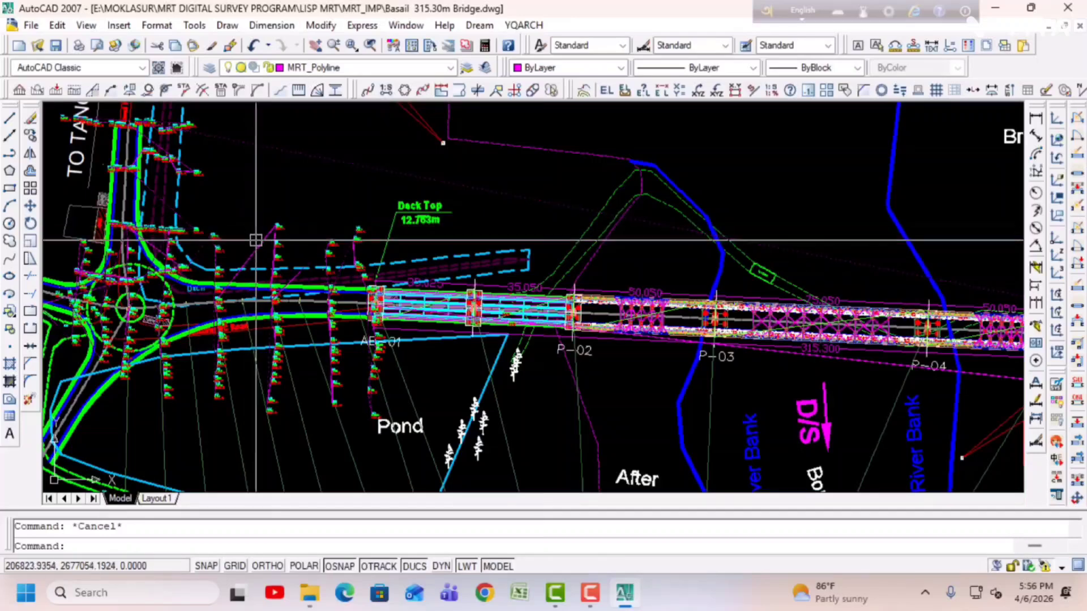
{"action": "left_click", "coordinate": [361, 66]}
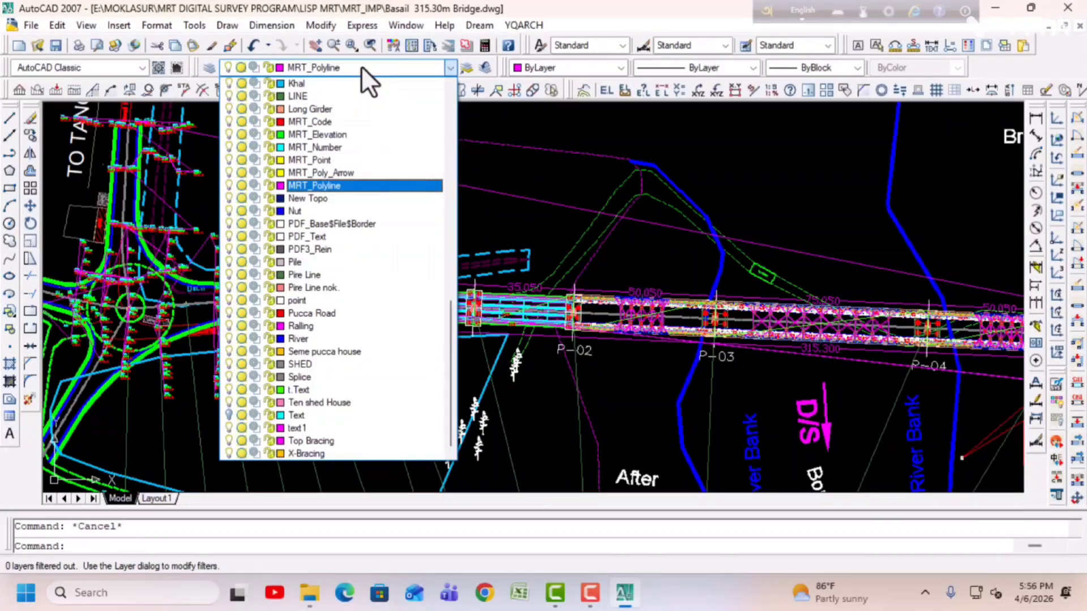
{"action": "left_click", "coordinate": [361, 66]}
- Check which layers hold the number, elevation and code texts of point 292
{"action": "scroll", "coordinate": [273, 166], "scroll_direction": "up", "scroll_amount": 10}
{"action": "left_click", "coordinate": [273, 166]}
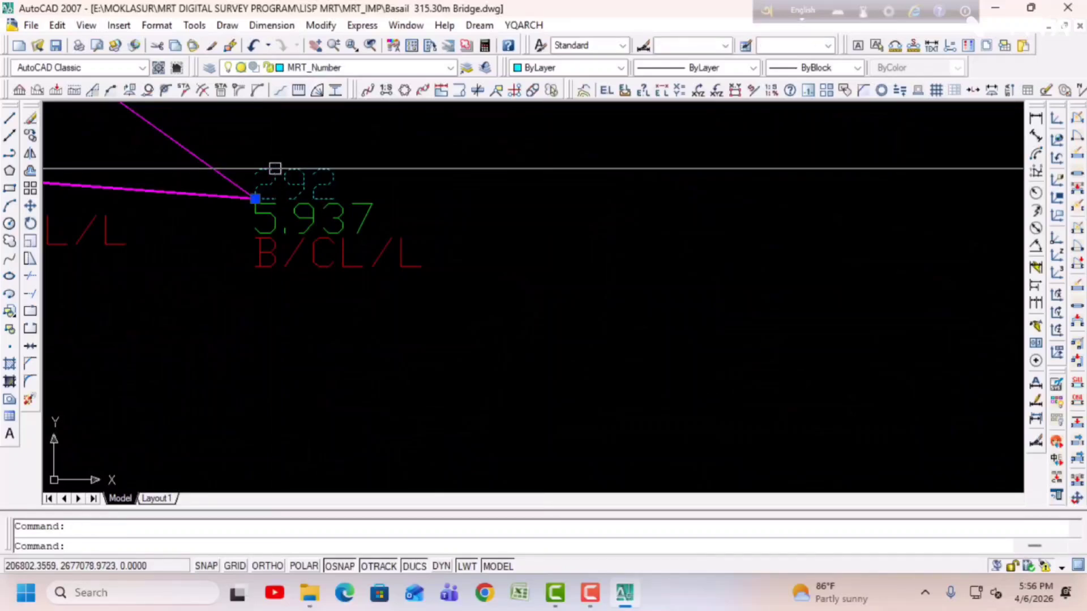
{"action": "key", "text": "Escape"}
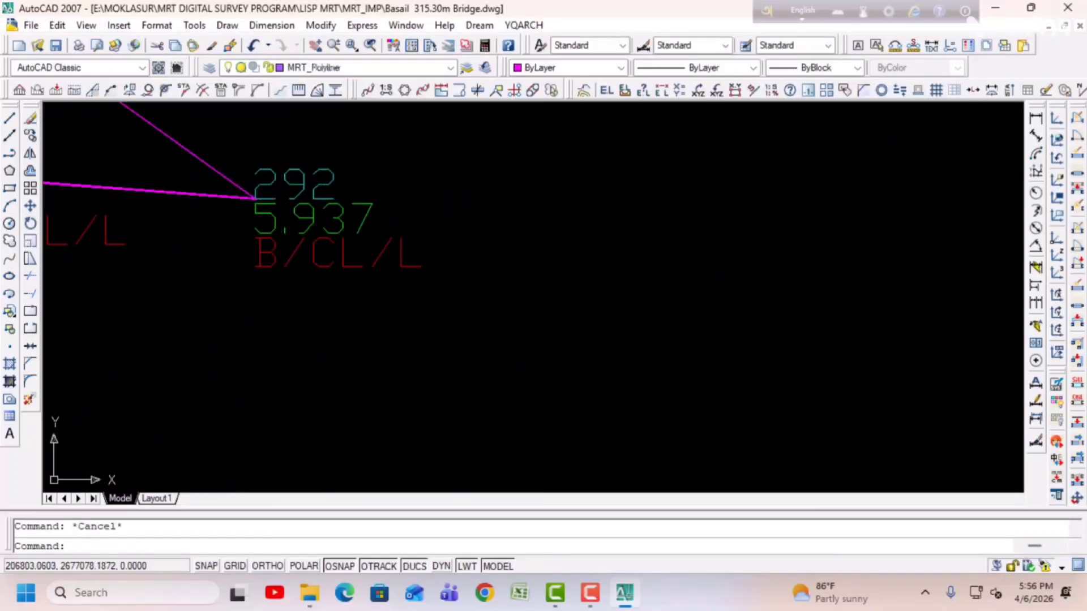
{"action": "left_click", "coordinate": [303, 219]}
{"action": "key", "text": "Escape"}
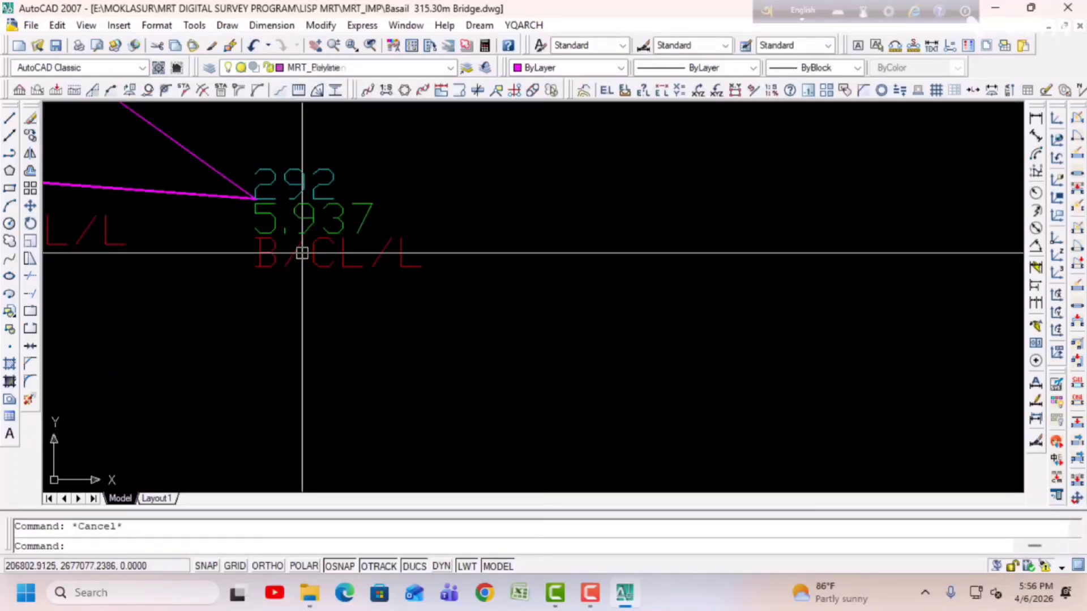
{"action": "left_click", "coordinate": [296, 250]}
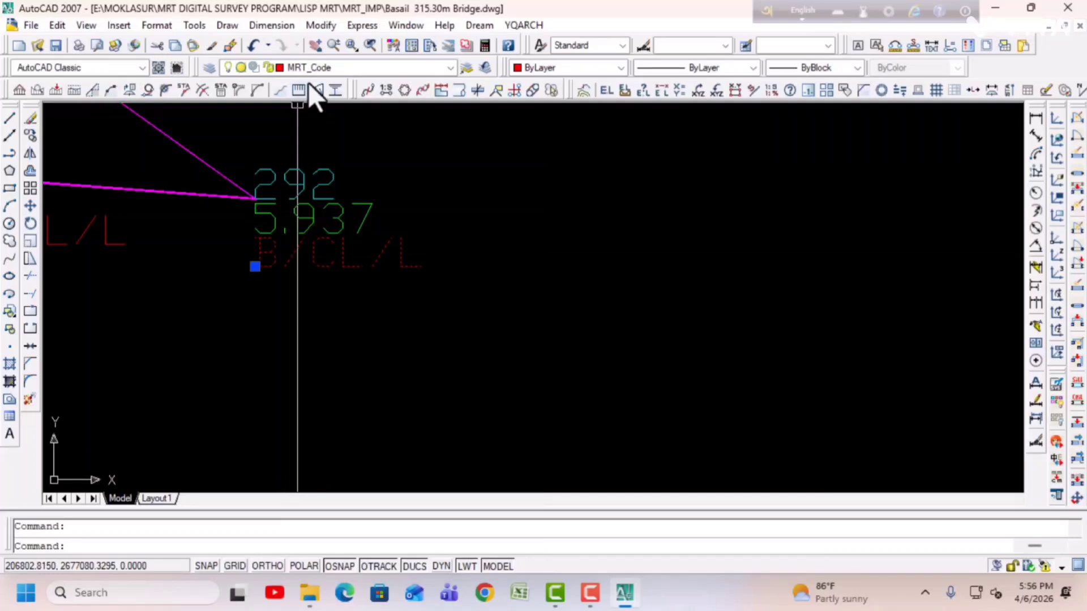
{"action": "key", "text": "Escape"}
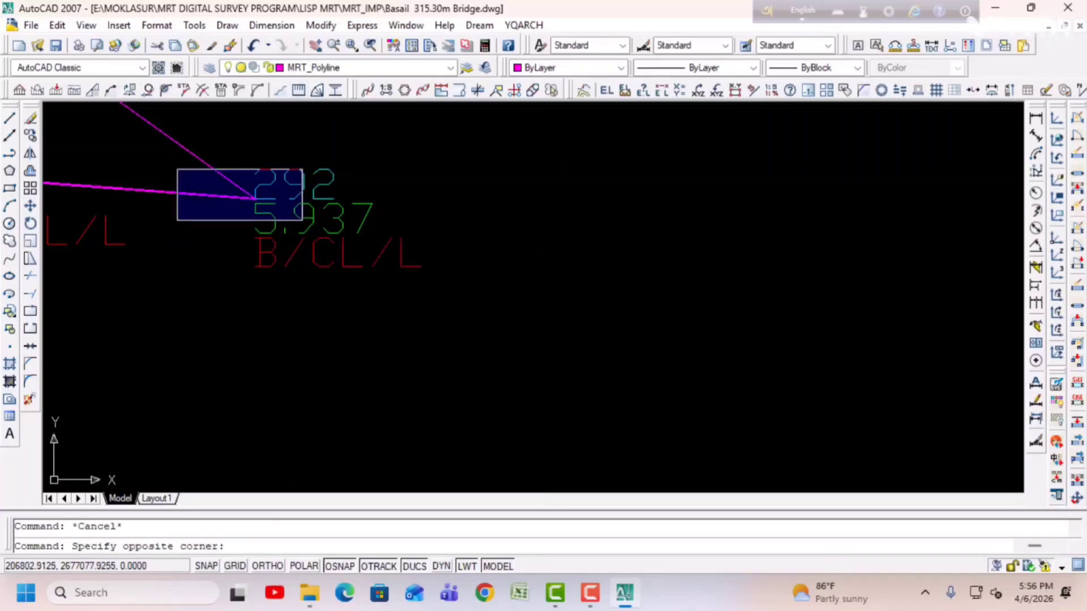
- Inspect the polyline vertex at point 292 and check the layer of the object selected near point 307
{"action": "left_click", "coordinate": [303, 221]}
{"action": "scroll", "coordinate": [238, 189], "scroll_direction": "up", "scroll_amount": 5}
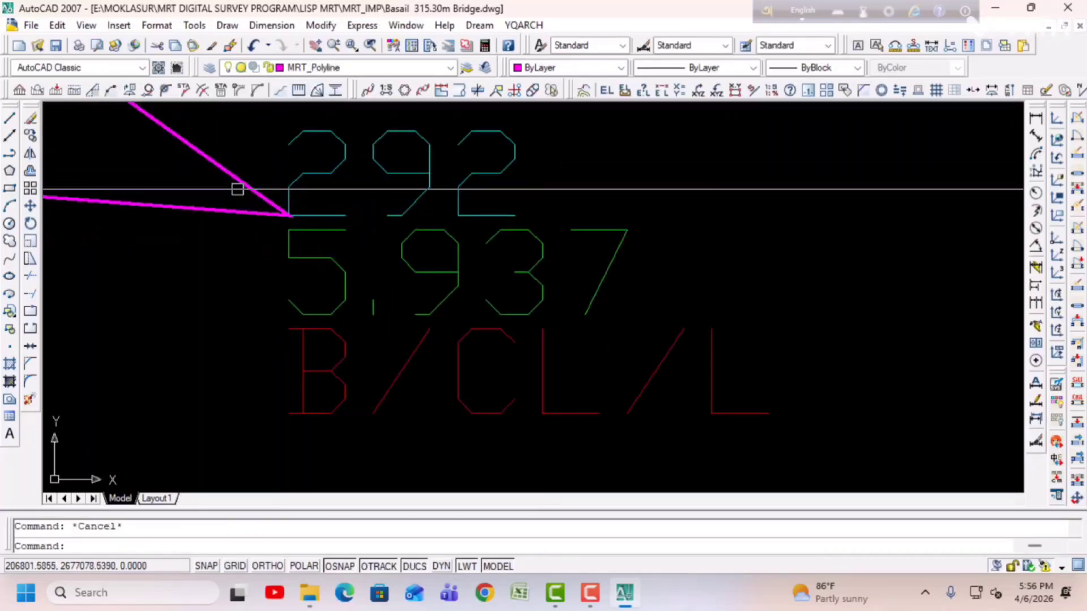
{"action": "middle_click_drag", "start_coordinate": [276, 198], "coordinate": [246, 286]}
{"action": "key", "text": "Escape"}
{"action": "scroll", "coordinate": [309, 238], "scroll_direction": "down", "scroll_amount": 2}
{"action": "scroll", "coordinate": [309, 239], "scroll_direction": "down", "scroll_amount": 4}
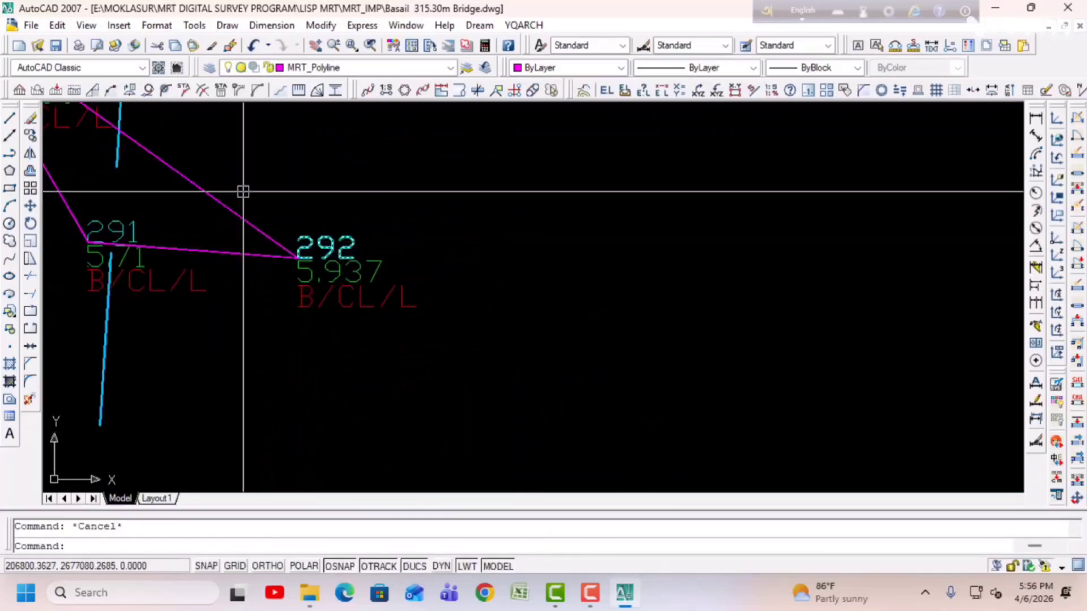
{"action": "left_click", "coordinate": [331, 291]}
{"action": "scroll", "coordinate": [325, 284], "scroll_direction": "down", "scroll_amount": 6}
{"action": "key", "text": "Escape"}
{"action": "middle_click_drag", "start_coordinate": [309, 219], "coordinate": [357, 315]}
{"action": "scroll", "coordinate": [291, 242], "scroll_direction": "up", "scroll_amount": 3}
{"action": "scroll", "coordinate": [289, 204], "scroll_direction": "up", "scroll_amount": 3}
{"action": "left_click", "coordinate": [289, 195]}
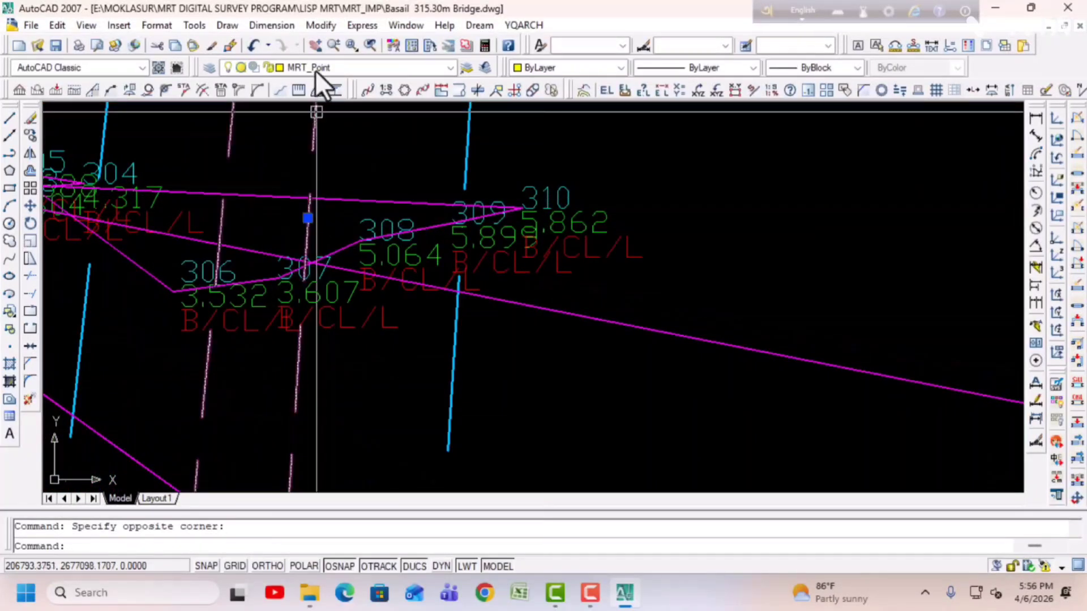
{"action": "key", "text": "Escape"}
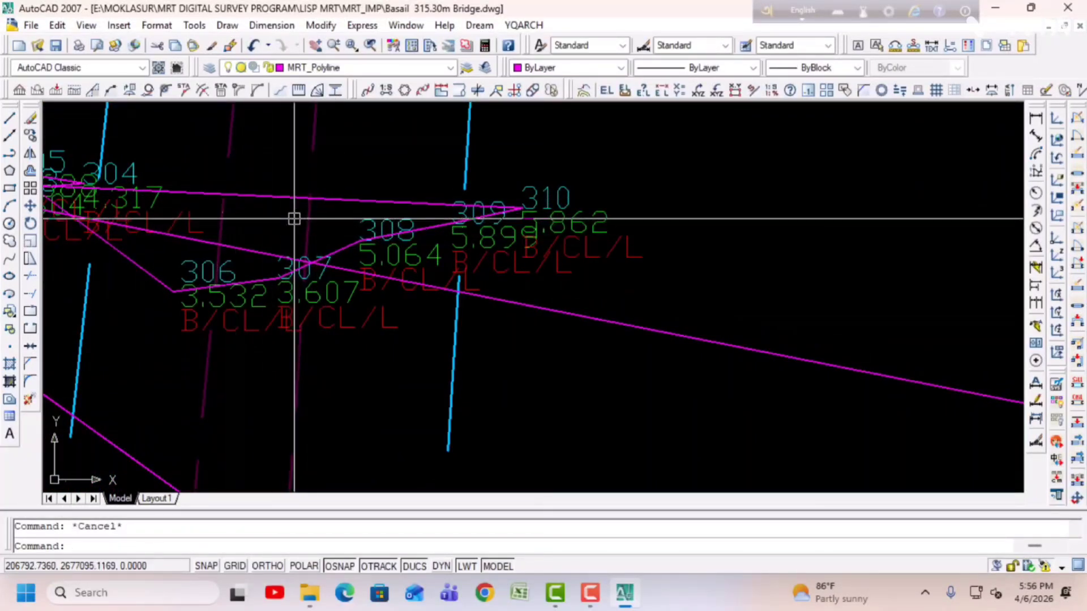
- Inspect the number label of point 308 and the polyline through it, and view the whole bridge drawing
{"action": "left_click", "coordinate": [384, 222]}
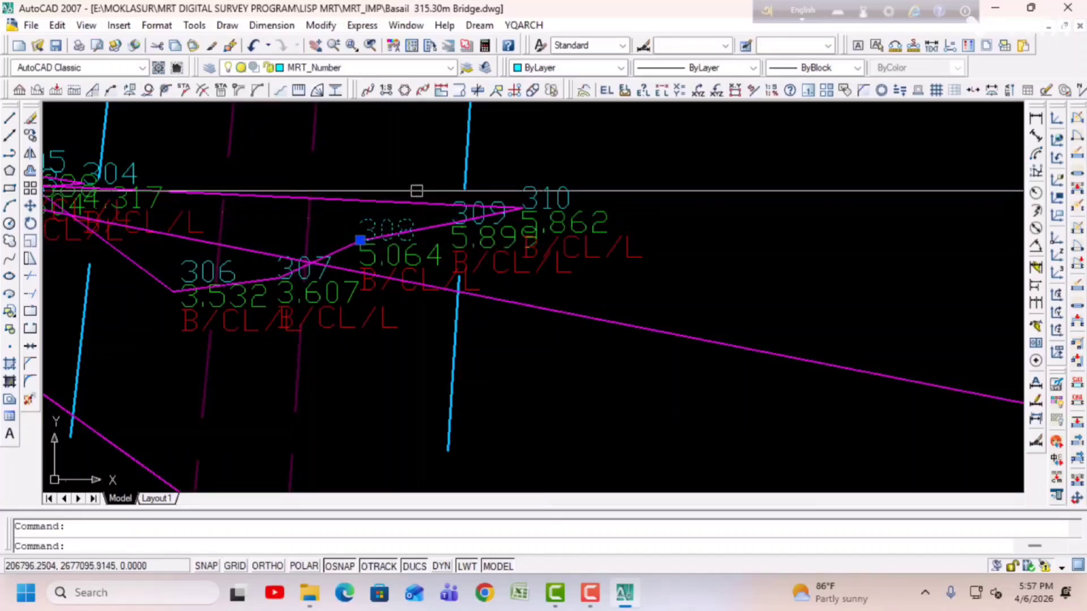
{"action": "left_click", "coordinate": [347, 247]}
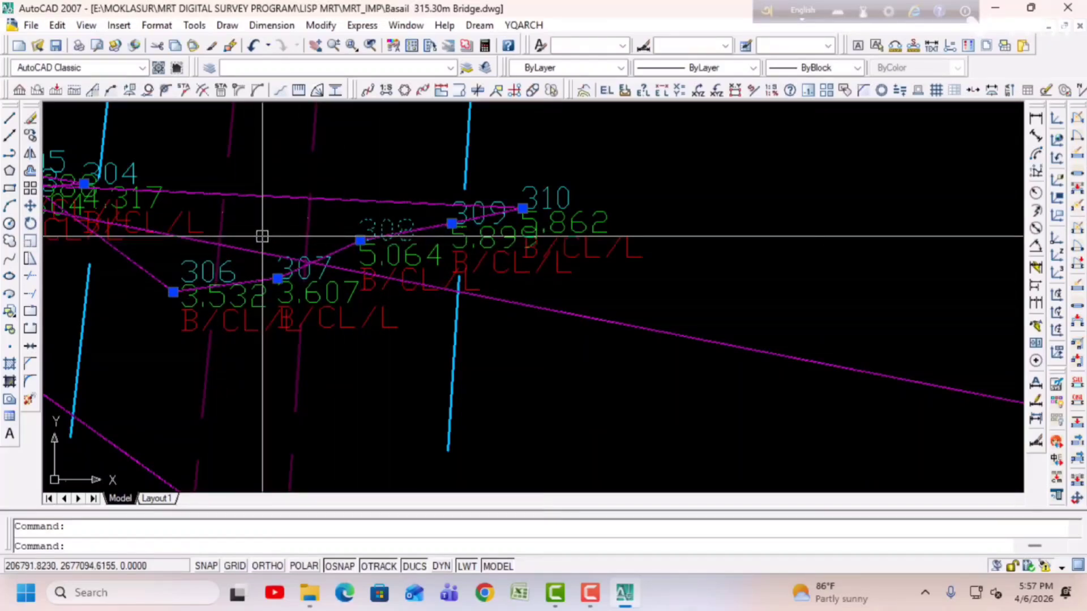
{"action": "scroll", "coordinate": [441, 272], "scroll_direction": "down", "scroll_amount": 2}
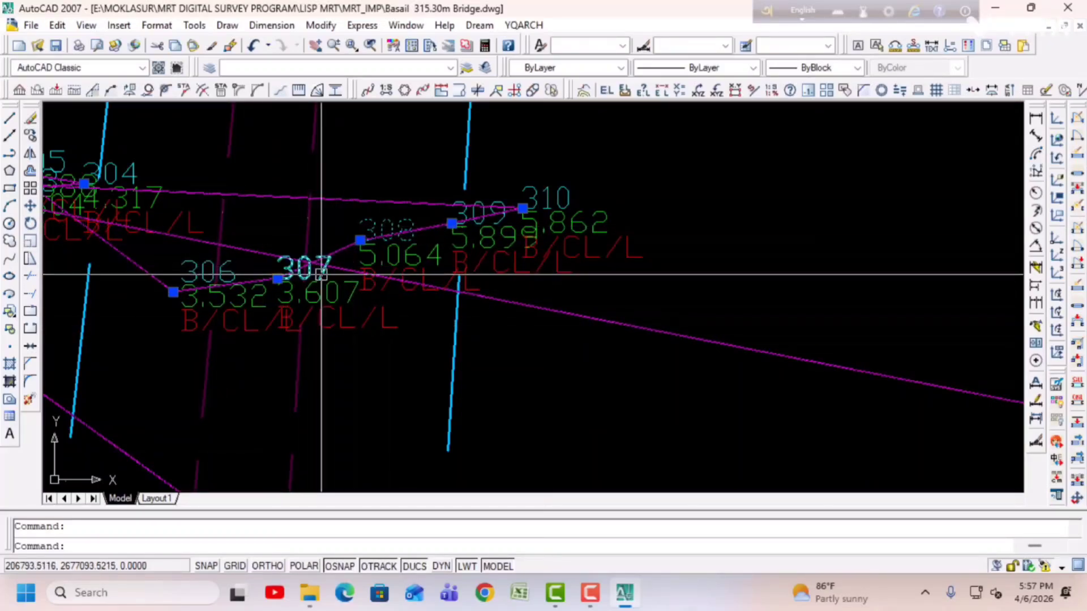
{"action": "key", "text": "Escape"}
{"action": "scroll", "coordinate": [456, 254], "scroll_direction": "down", "scroll_amount": 5}
{"action": "scroll", "coordinate": [456, 255], "scroll_direction": "down", "scroll_amount": 8}
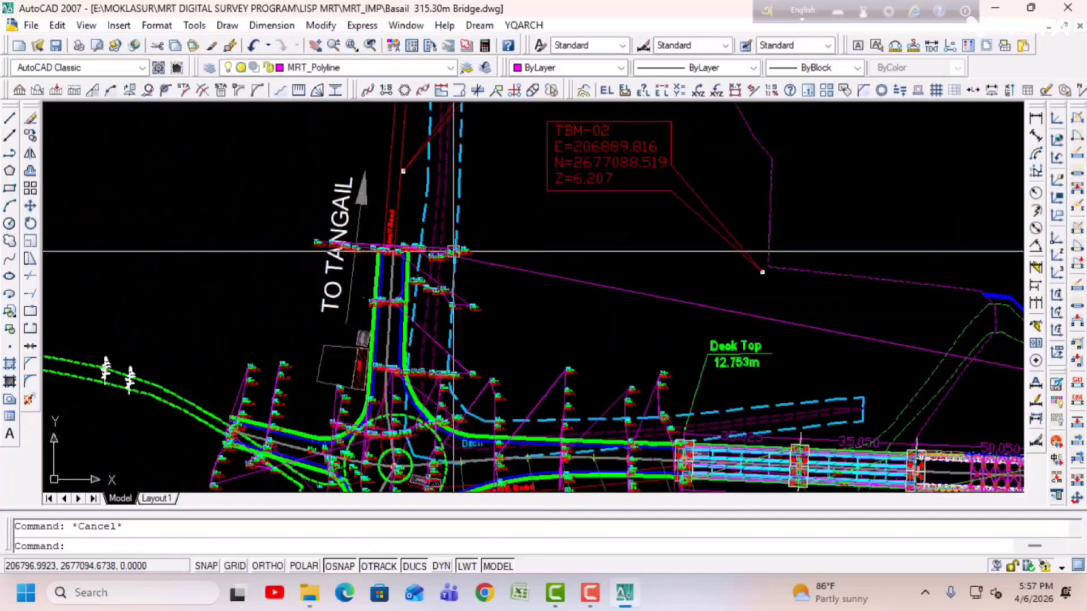
{"action": "middle_click_drag", "start_coordinate": [601, 235], "coordinate": [494, 233]}
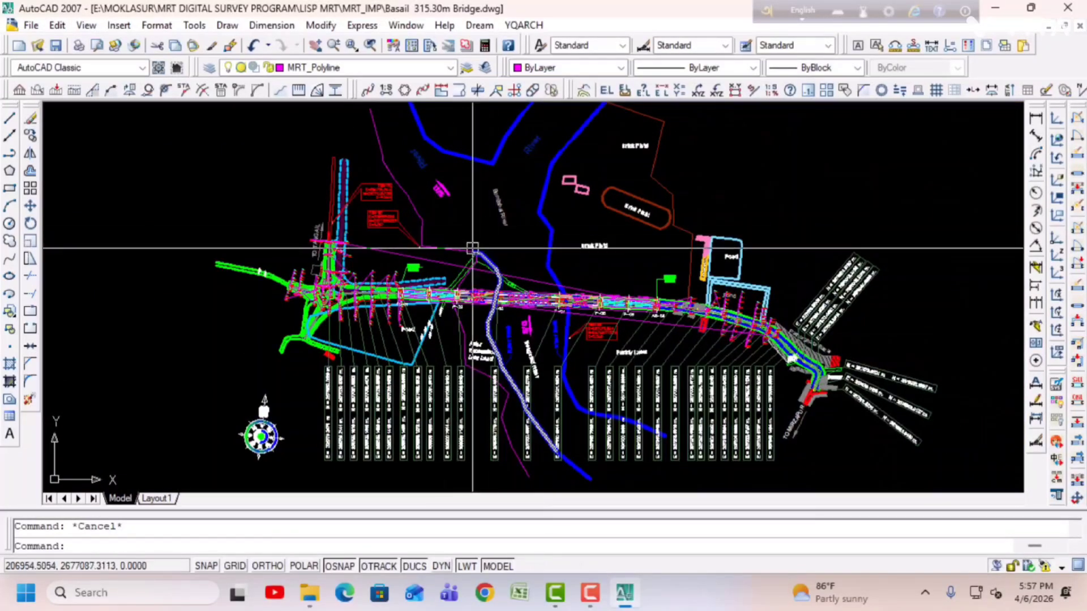
{"action": "middle_click_drag", "start_coordinate": [473, 248], "coordinate": [468, 256]}
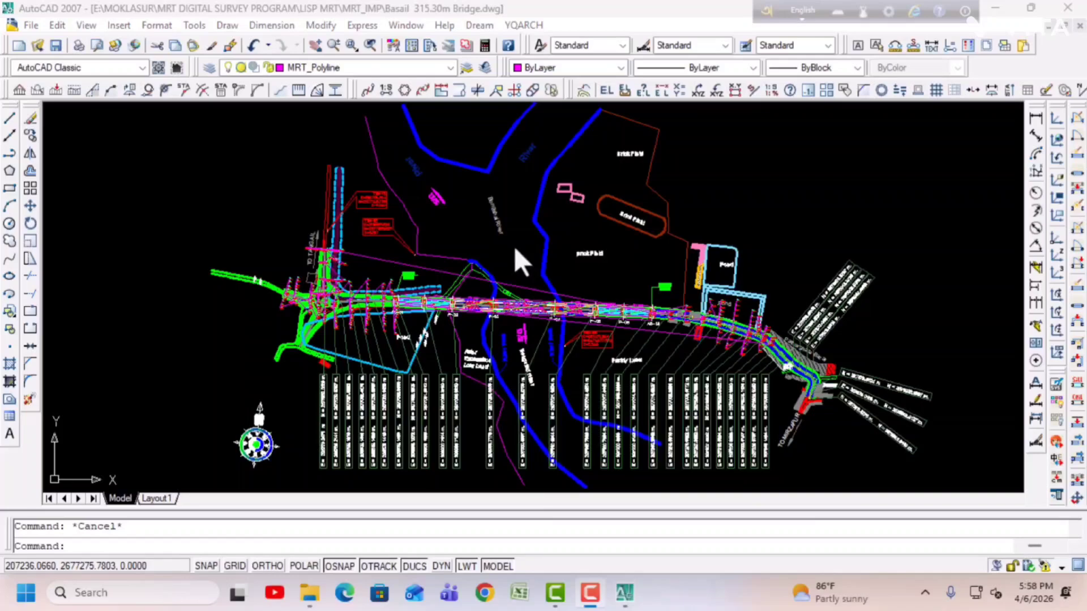
- Examine the imported cross-section points, labels and polyline along the ditch between points 170 and 112, and view the whole bridge drawing
{"action": "left_click", "coordinate": [515, 249]}
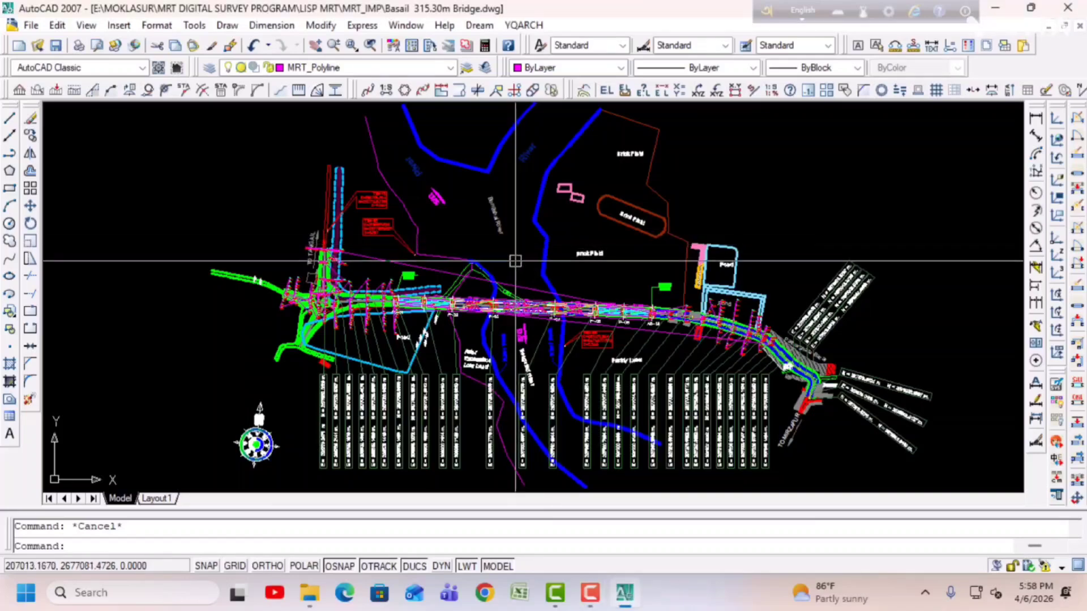
{"action": "scroll", "coordinate": [282, 271], "scroll_direction": "up", "scroll_amount": 3}
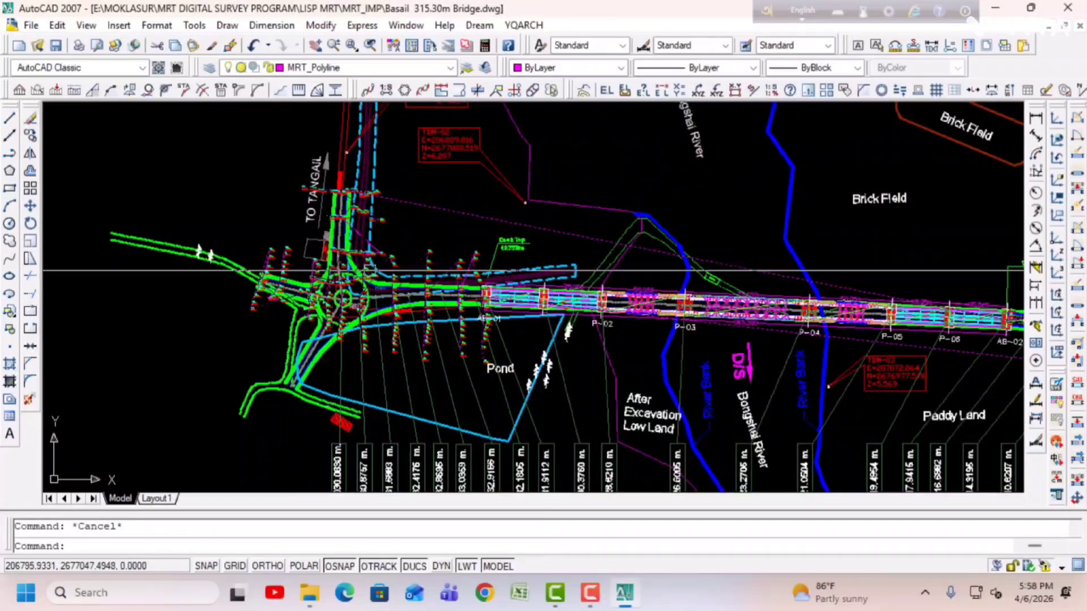
{"action": "mouse_move", "coordinate": [369, 270]}
{"action": "middle_mouse_down"}
{"action": "mouse_move", "coordinate": [449, 235]}
{"action": "mouse_move", "coordinate": [364, 243]}
{"action": "mouse_move", "coordinate": [357, 260]}
{"action": "middle_mouse_up"}
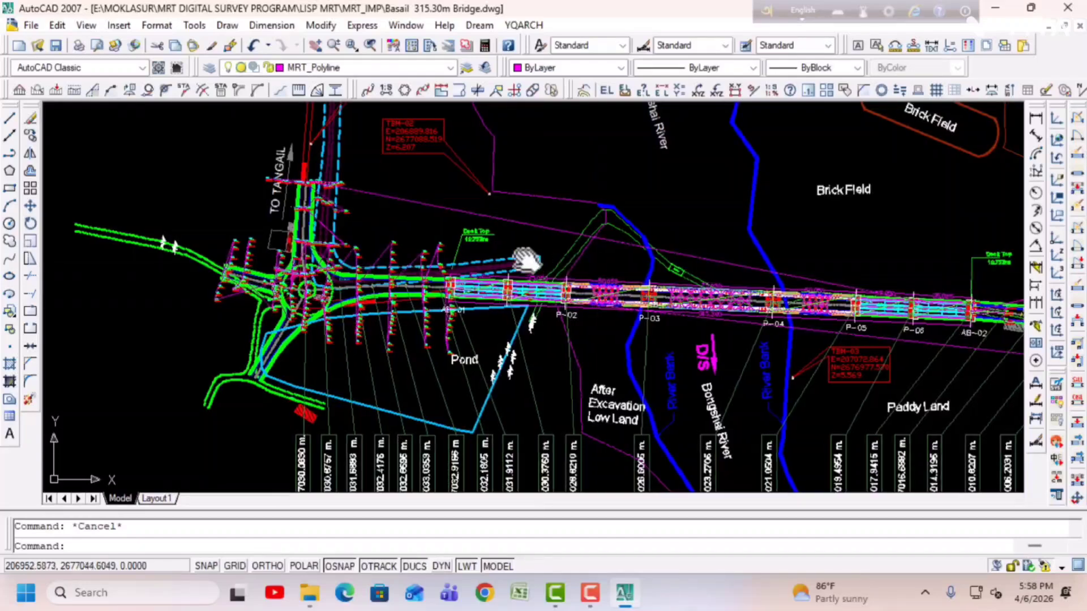
{"action": "middle_click_drag", "start_coordinate": [521, 262], "coordinate": [450, 253]}
{"action": "scroll", "coordinate": [320, 299], "scroll_direction": "up", "scroll_amount": 8}
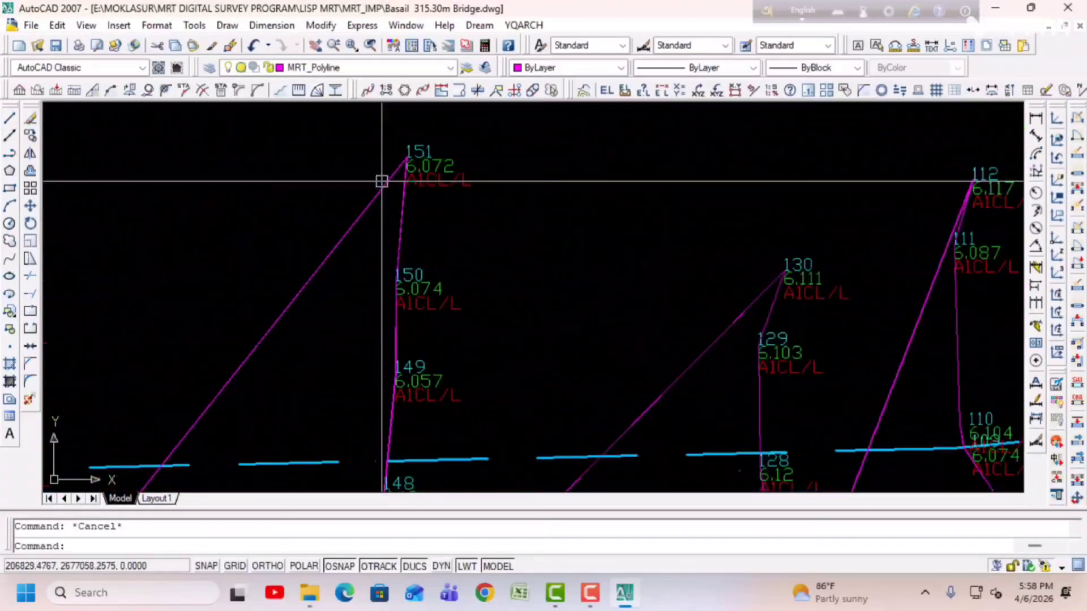
{"action": "mouse_move", "coordinate": [381, 178]}
{"action": "middle_mouse_down"}
{"action": "mouse_move", "coordinate": [432, 277]}
{"action": "mouse_move", "coordinate": [518, 238]}
{"action": "middle_mouse_up"}
{"action": "scroll", "coordinate": [519, 223], "scroll_direction": "down", "scroll_amount": 2}
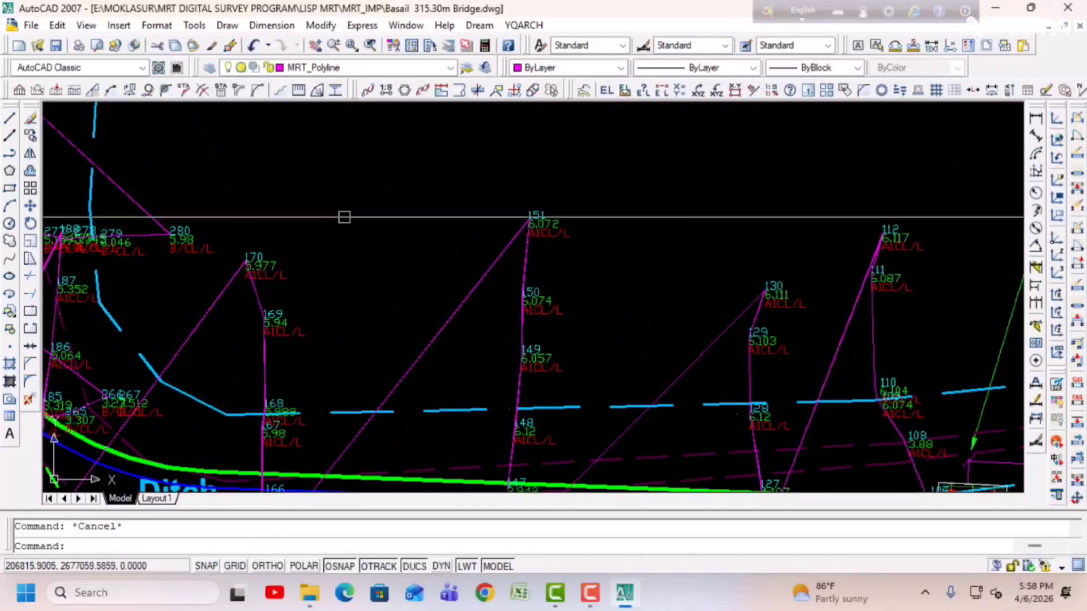
{"action": "mouse_move", "coordinate": [299, 274]}
{"action": "middle_mouse_down"}
{"action": "mouse_move", "coordinate": [286, 272]}
{"action": "mouse_move", "coordinate": [309, 196]}
{"action": "middle_mouse_up"}
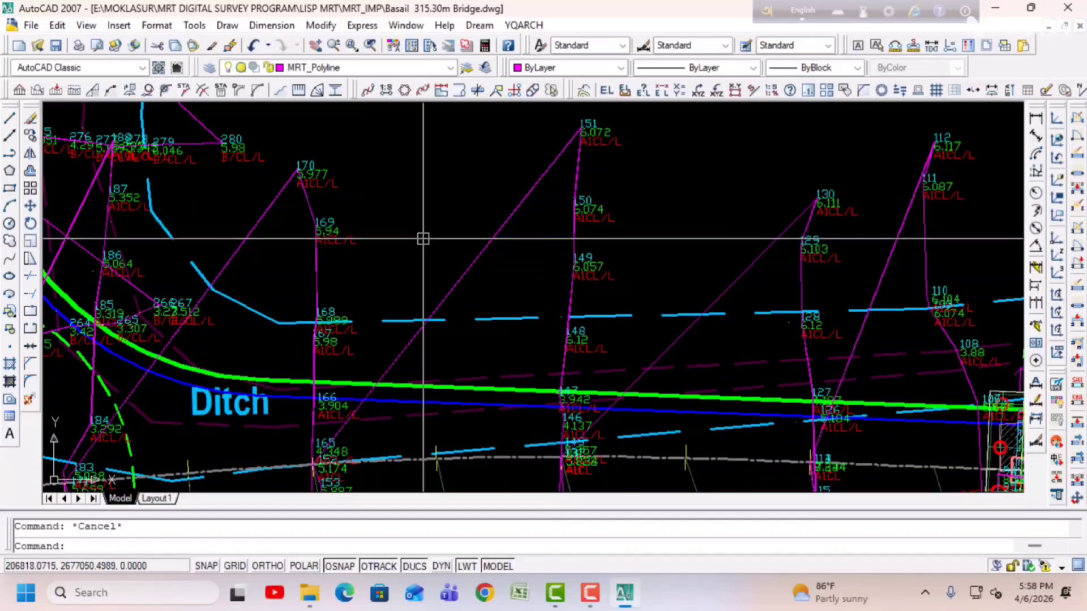
{"action": "middle_click_drag", "start_coordinate": [493, 237], "coordinate": [449, 240]}
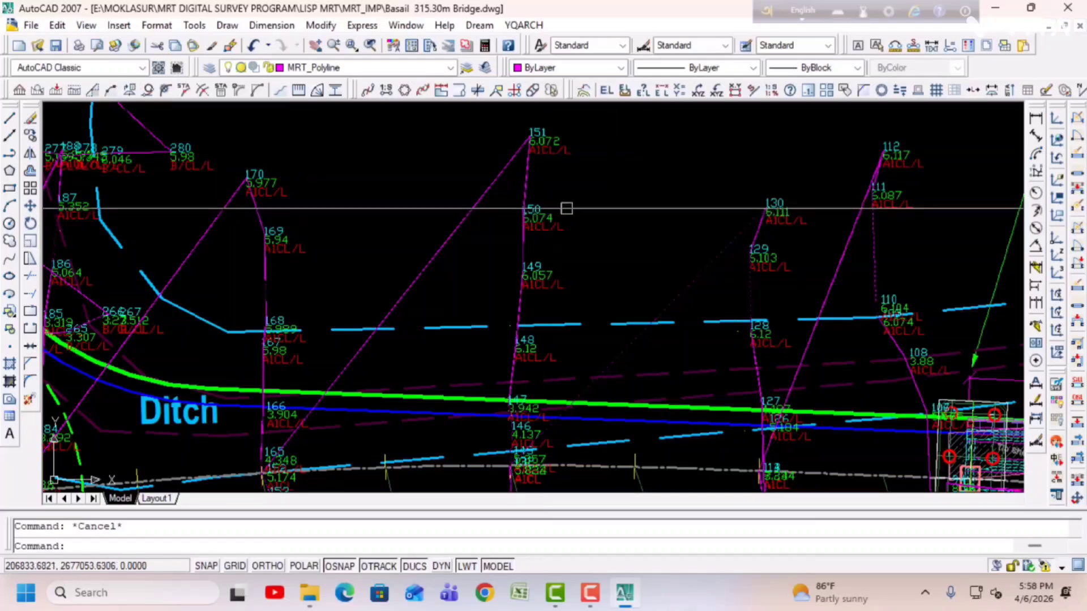
{"action": "scroll", "coordinate": [565, 208], "scroll_direction": "down", "scroll_amount": 5}
{"action": "middle_click_drag", "start_coordinate": [526, 241], "coordinate": [345, 191]}
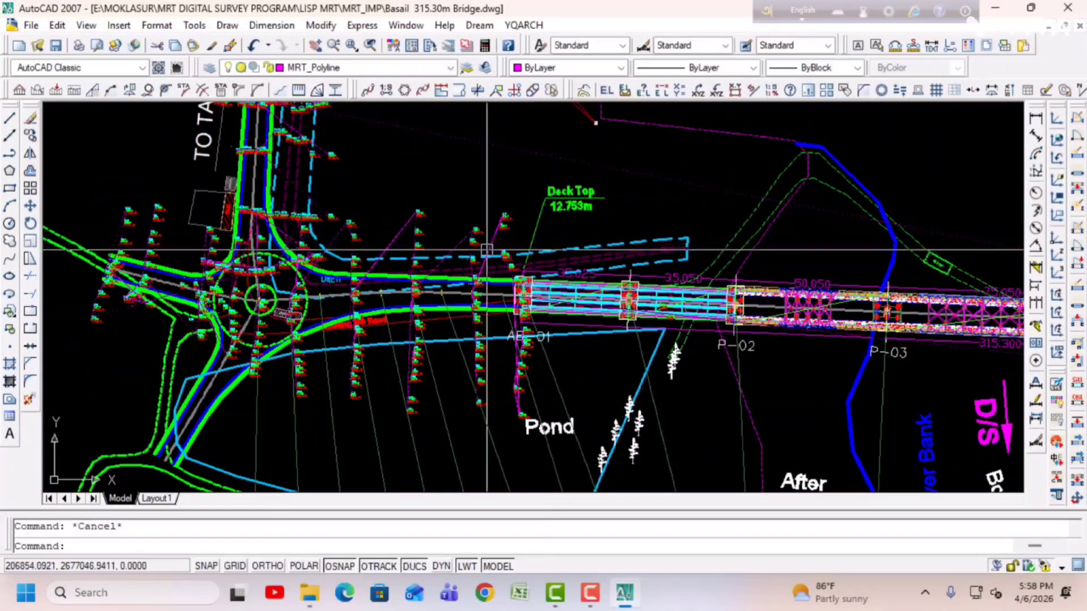
{"action": "scroll", "coordinate": [551, 250], "scroll_direction": "down", "scroll_amount": 2}
{"action": "middle_click_drag", "start_coordinate": [567, 239], "coordinate": [544, 241]}
{"action": "scroll", "coordinate": [544, 241], "scroll_direction": "down", "scroll_amount": 4}
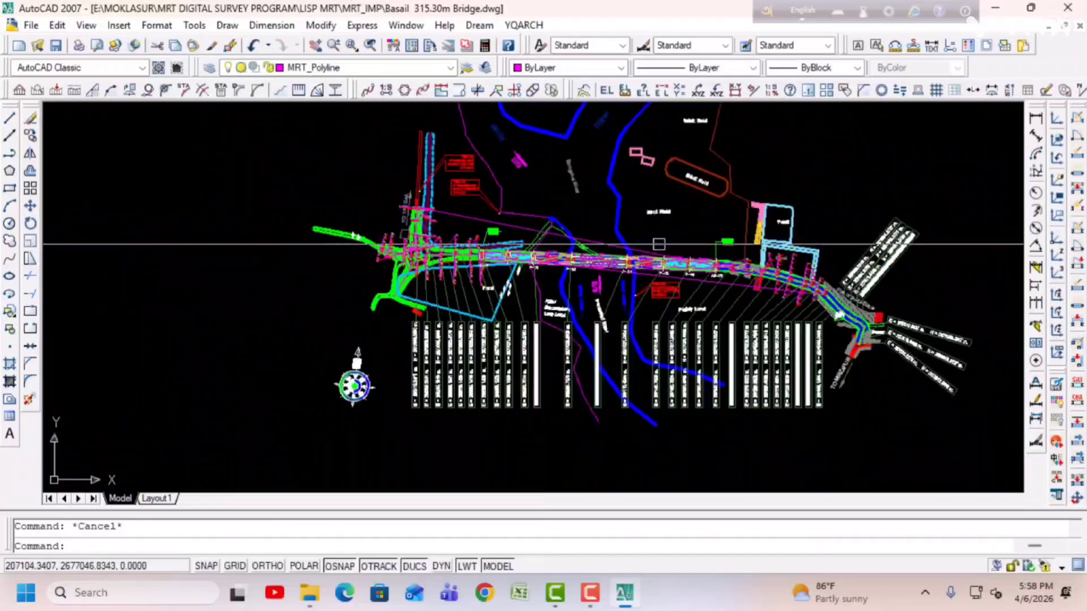
{"action": "mouse_move", "coordinate": [659, 249]}
{"action": "middle_mouse_down"}
{"action": "mouse_move", "coordinate": [630, 250]}
{"action": "mouse_move", "coordinate": [622, 271]}
{"action": "middle_mouse_up"}
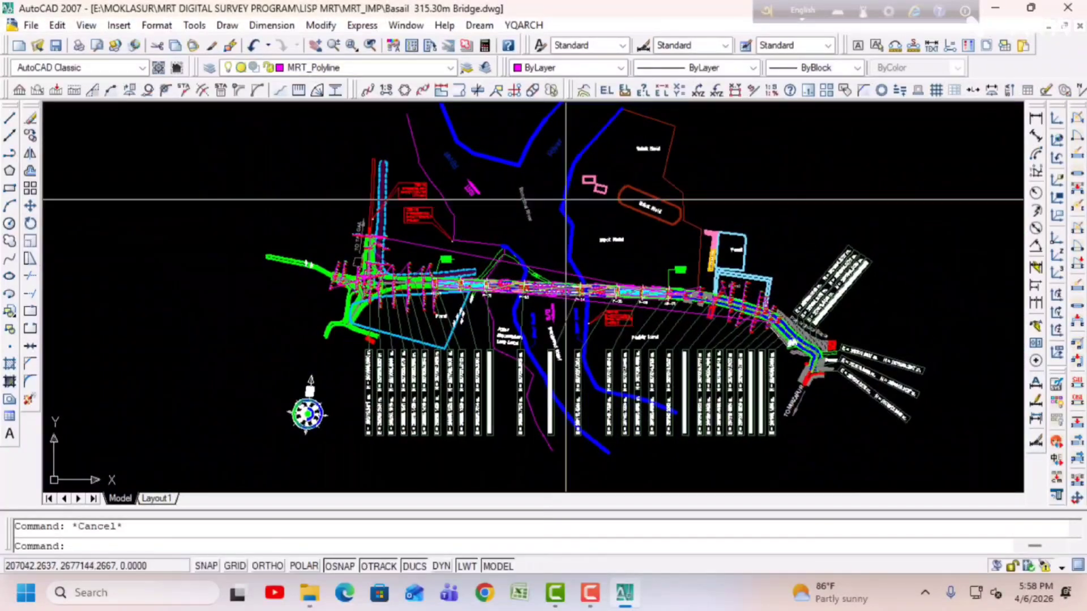
- Examine the labels and polyline at points 135 to 137 south of the approach road, and review the surrounding cross sections
{"action": "scroll", "coordinate": [405, 295], "scroll_direction": "up", "scroll_amount": 3}
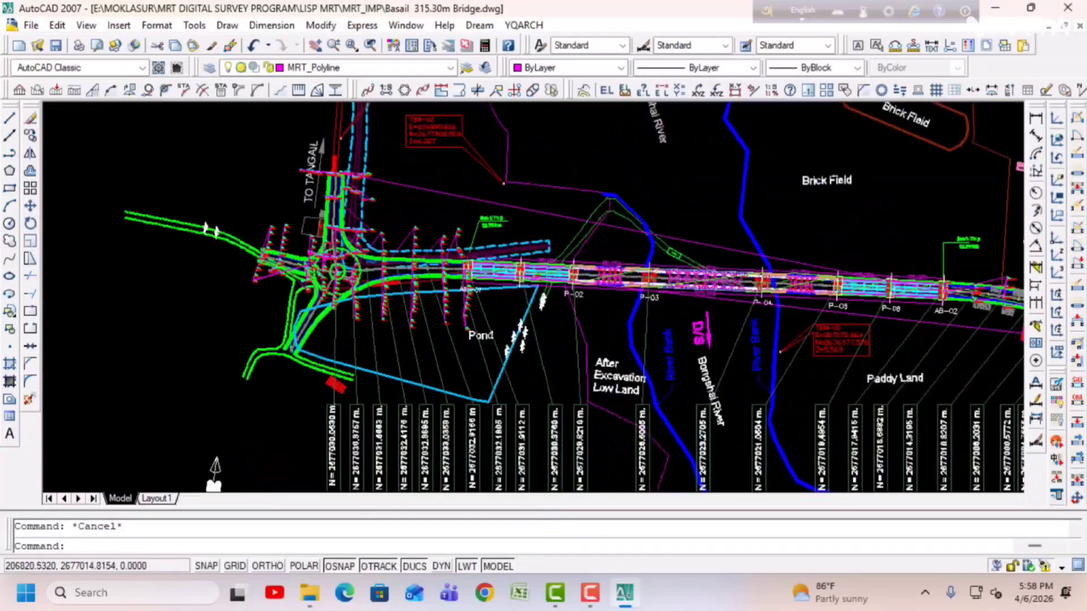
{"action": "scroll", "coordinate": [405, 291], "scroll_direction": "up", "scroll_amount": 4}
{"action": "scroll", "coordinate": [445, 261], "scroll_direction": "up", "scroll_amount": 1}
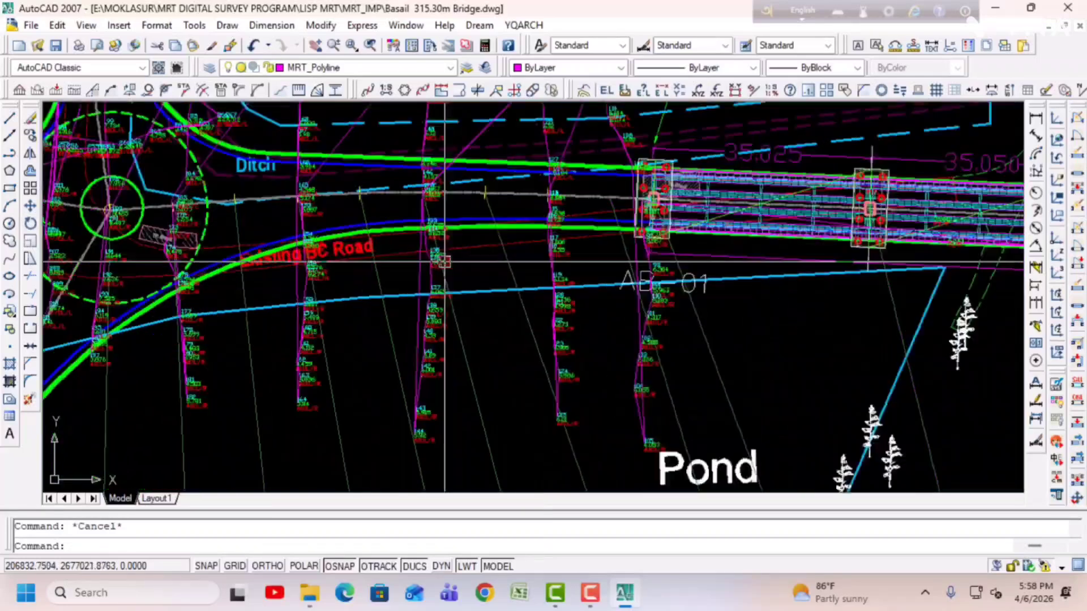
{"action": "scroll", "coordinate": [445, 261], "scroll_direction": "up", "scroll_amount": 6}
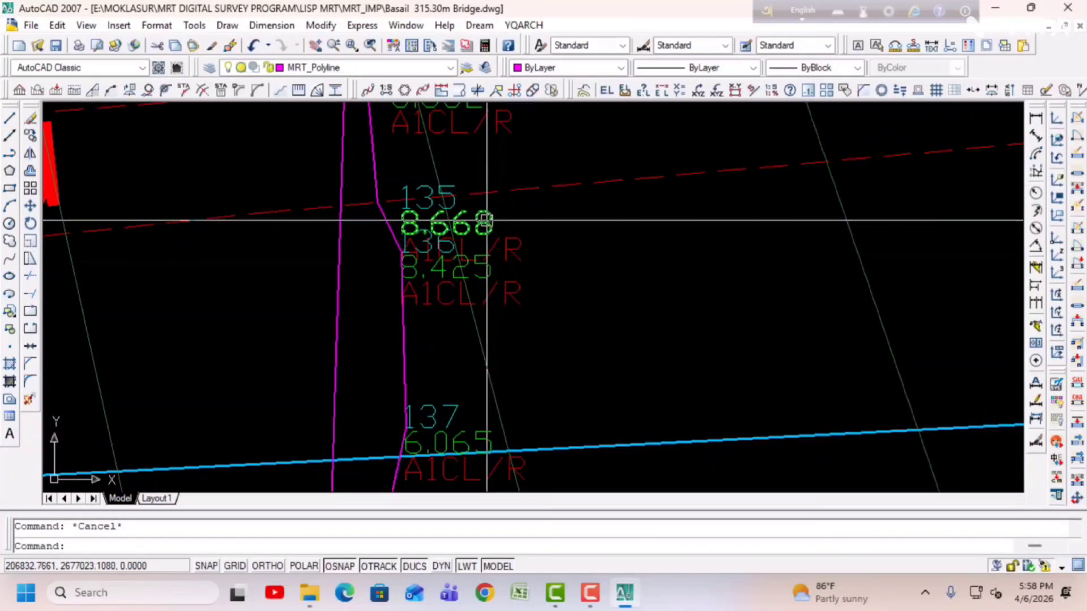
{"action": "scroll", "coordinate": [521, 255], "scroll_direction": "down", "scroll_amount": 10}
{"action": "scroll", "coordinate": [522, 255], "scroll_direction": "down", "scroll_amount": 3}
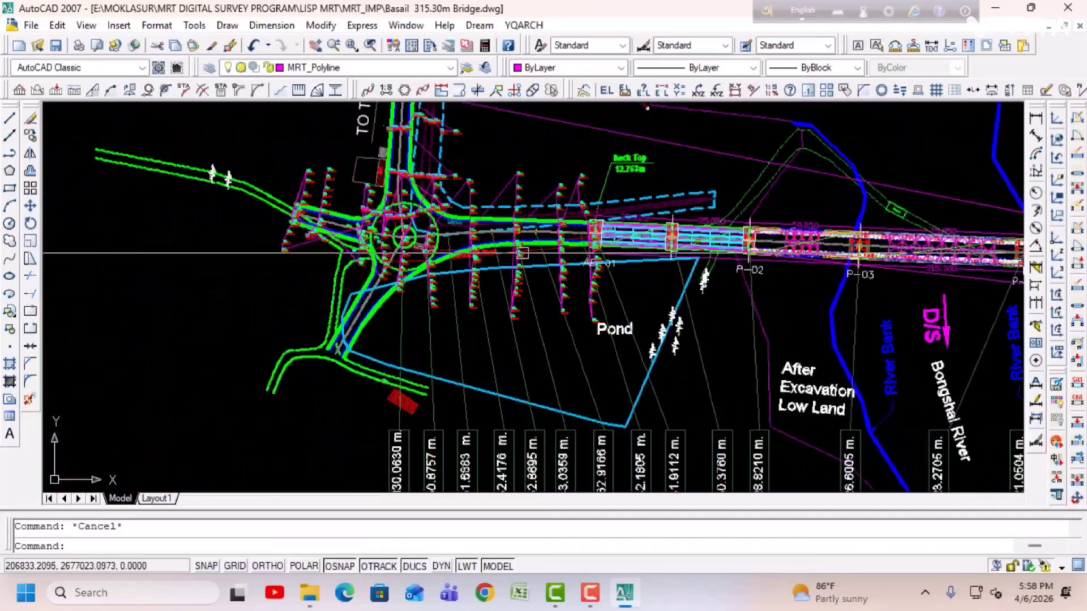
{"action": "middle_click_drag", "start_coordinate": [522, 255], "coordinate": [341, 334]}
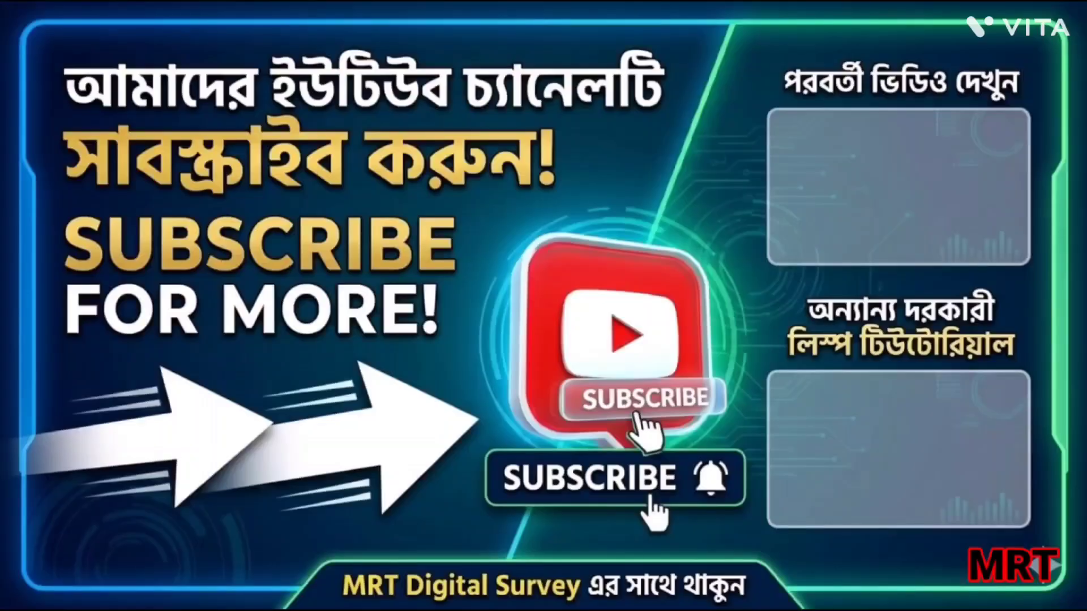